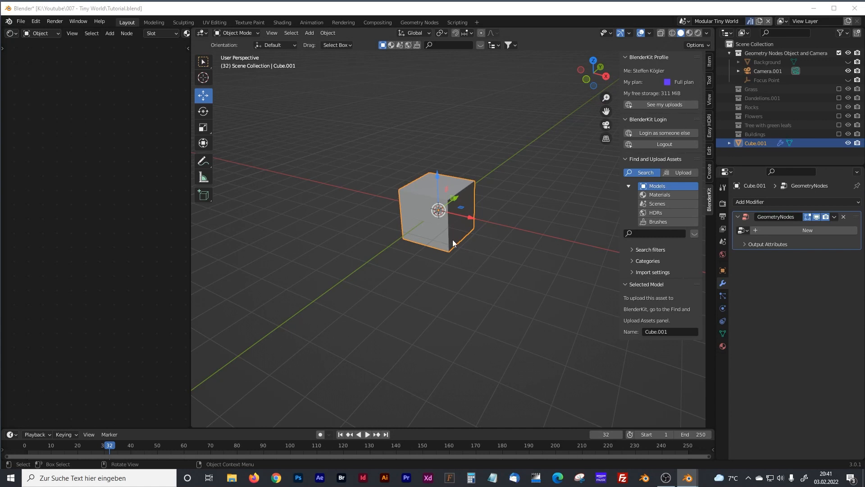
Switch to the Geometry Nodes workspace and create a new node tree for the cube's geometry nodes modifier.
left_click(486, 217)
left_click(426, 188)
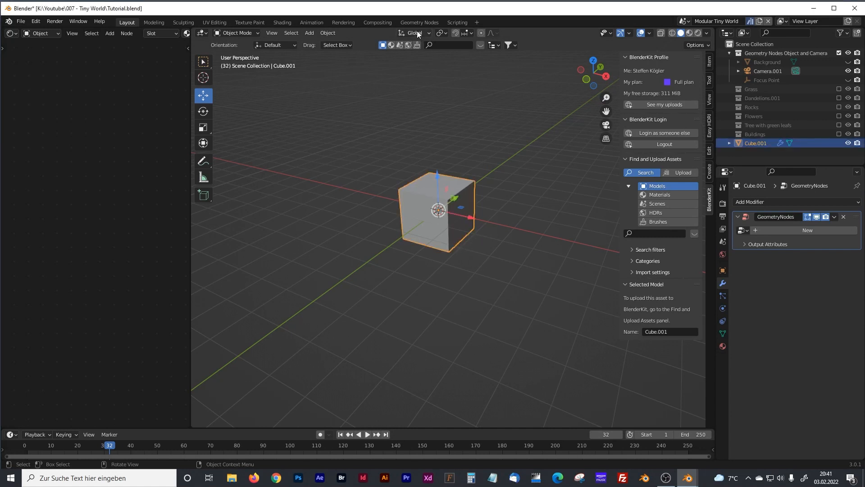
left_click(419, 22)
left_click_drag(318, 96, 291, 96)
left_click(512, 33)
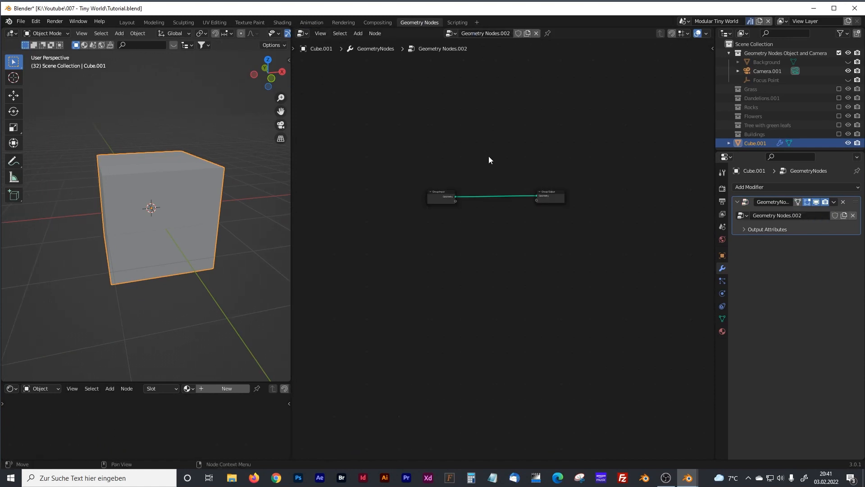
scroll(491, 162, "up", 4)
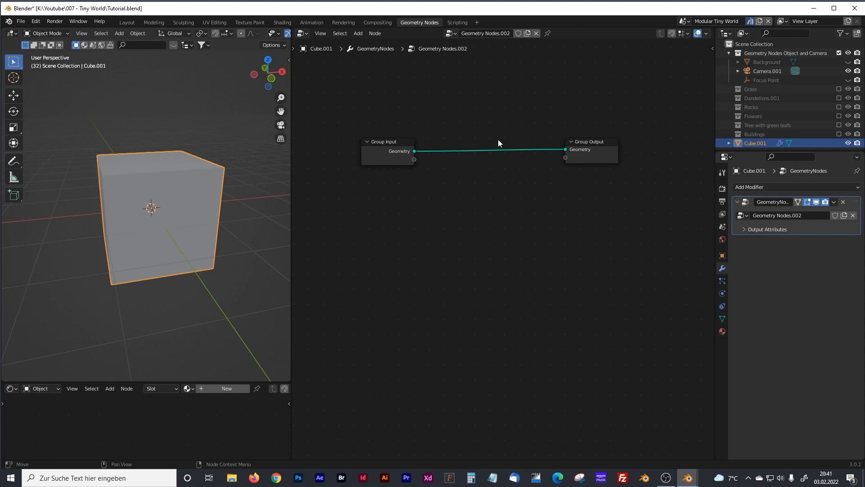
Cut the link between Group Input and Group Output and move the two nodes apart to make room.
right_click_drag(492, 132, 499, 185, "shift")
right_click_drag(495, 130, 503, 152, "ctrl")
key("x")
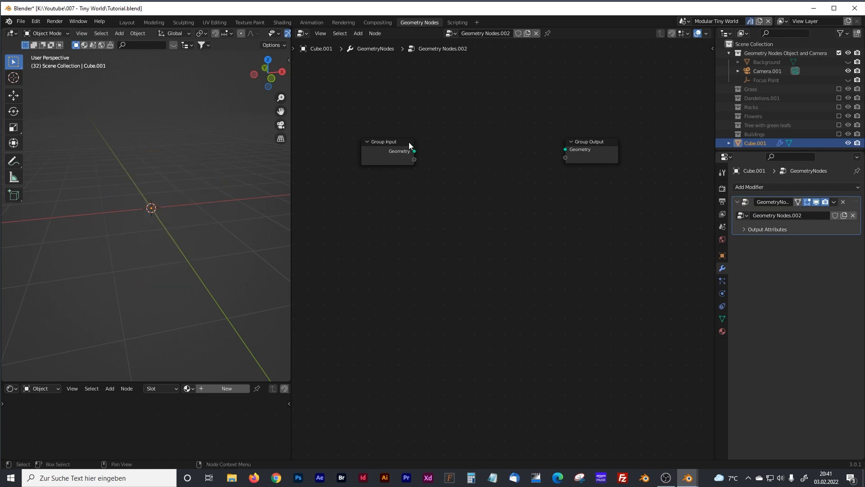
left_click_drag(409, 142, 351, 140)
left_click(466, 175)
middle_click_drag(468, 192, 447, 247)
left_click(549, 197)
Add an Ico Sphere node between the group nodes and connect its Mesh to the Group Output's Geometry.
key("shift+a")
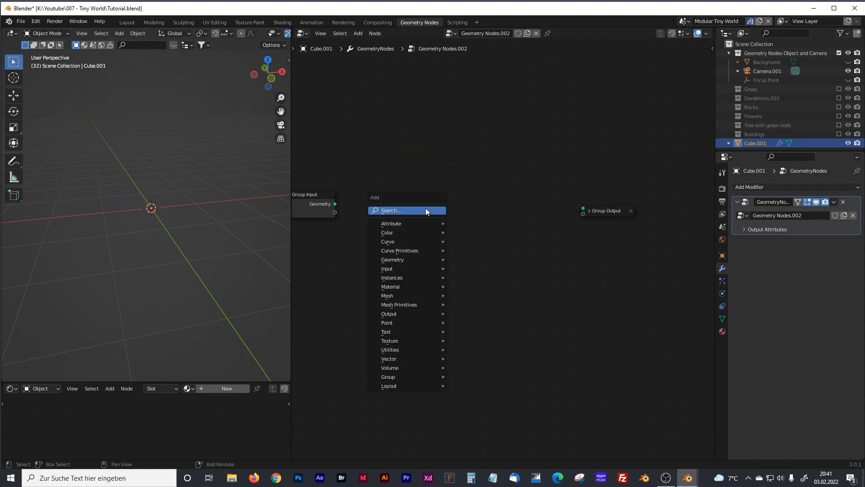
type("ico")
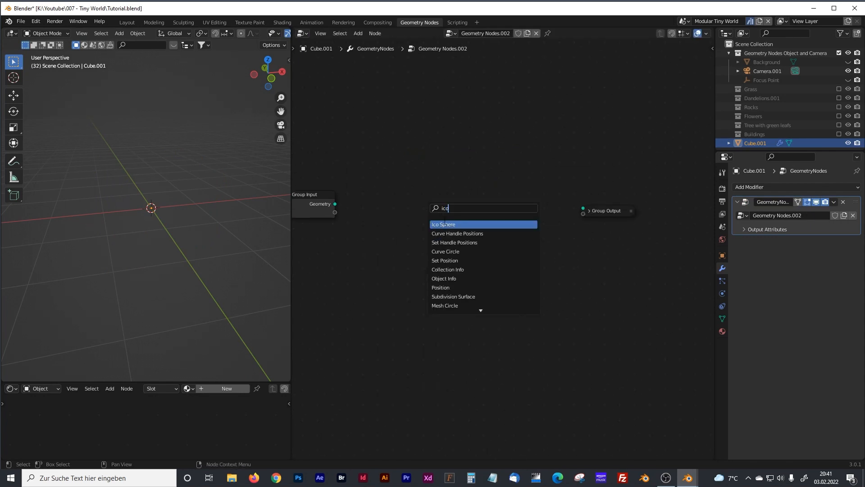
key("Return")
left_click(404, 212)
left_click_drag(430, 209, 583, 210)
left_click(588, 210)
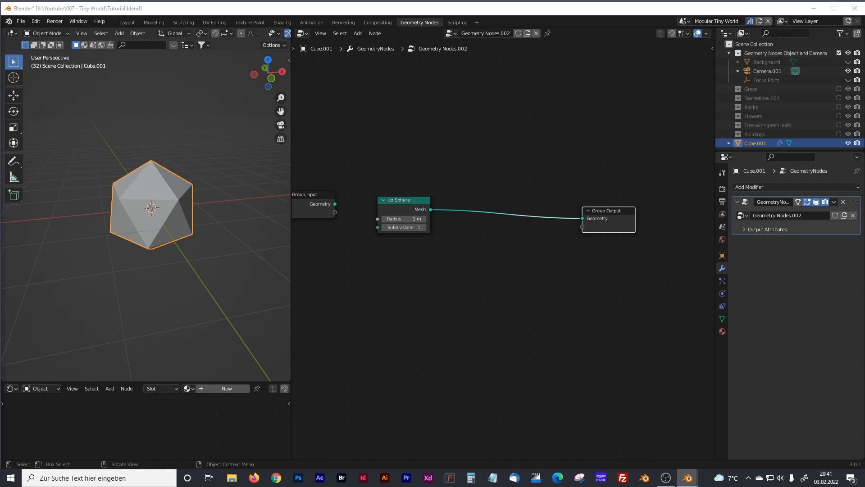
Set the Ico Sphere's radius to 10 m and its subdivisions to 5.
left_click(404, 219)
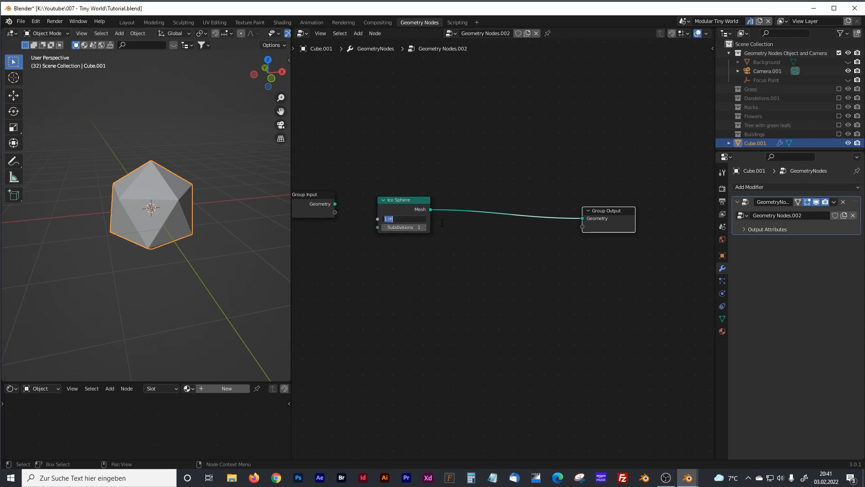
type("10")
key("Return")
left_click(420, 228)
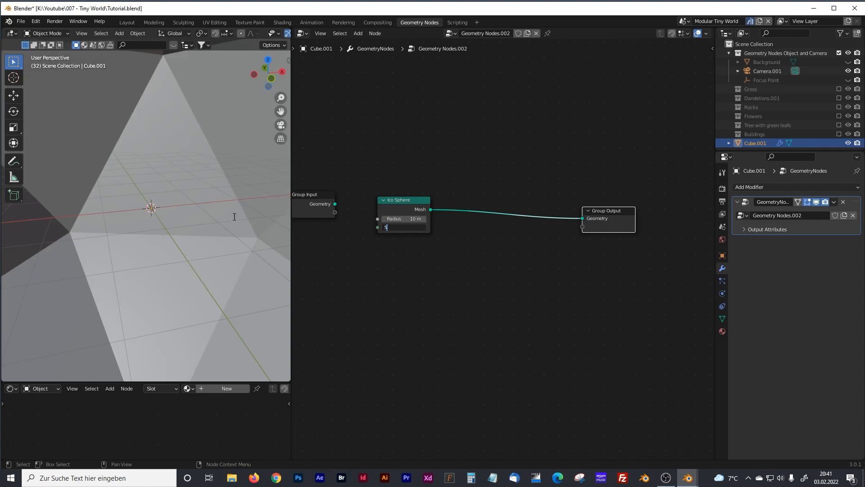
key("Return")
scroll(186, 180, "down", 5)
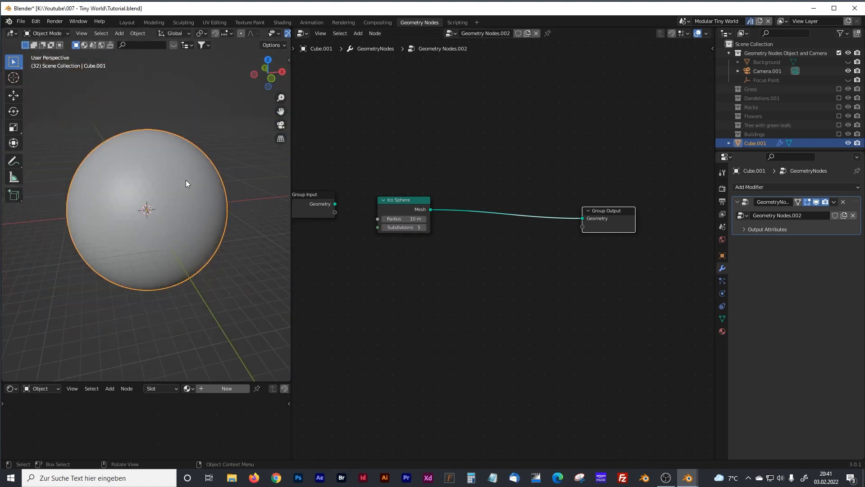
Make room before the Group Output and insert a Delete Geometry node on the link from the Ico Sphere.
left_click_drag(606, 217, 641, 210)
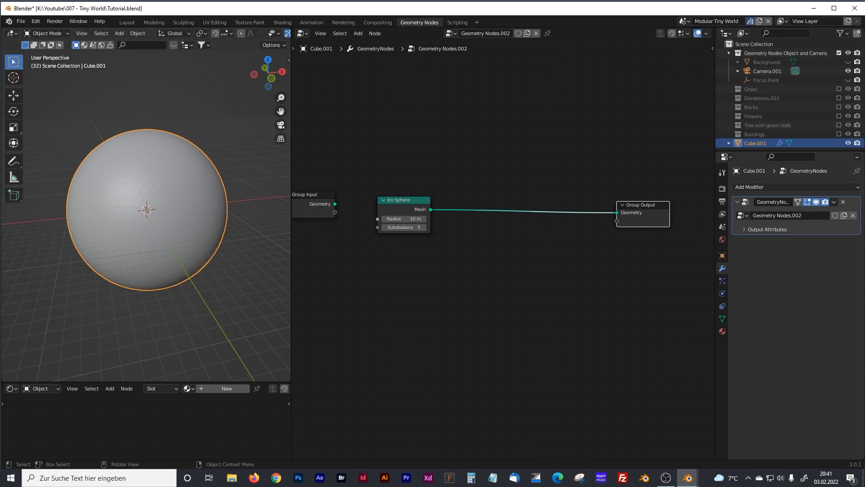
left_click(491, 293)
key("shift+a")
left_click(453, 282)
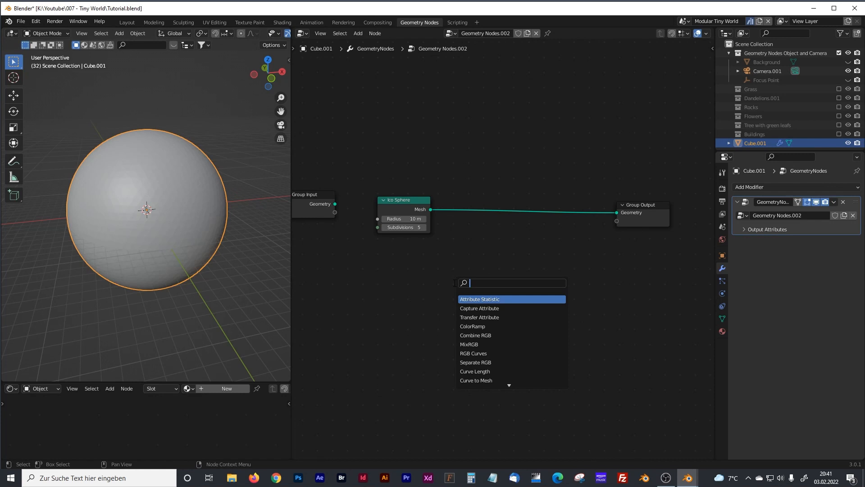
type("dele")
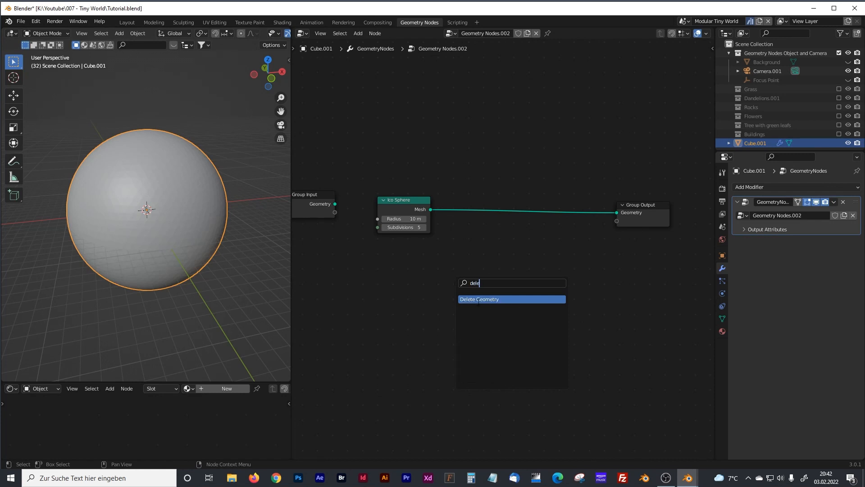
left_click(479, 299)
left_click(543, 224)
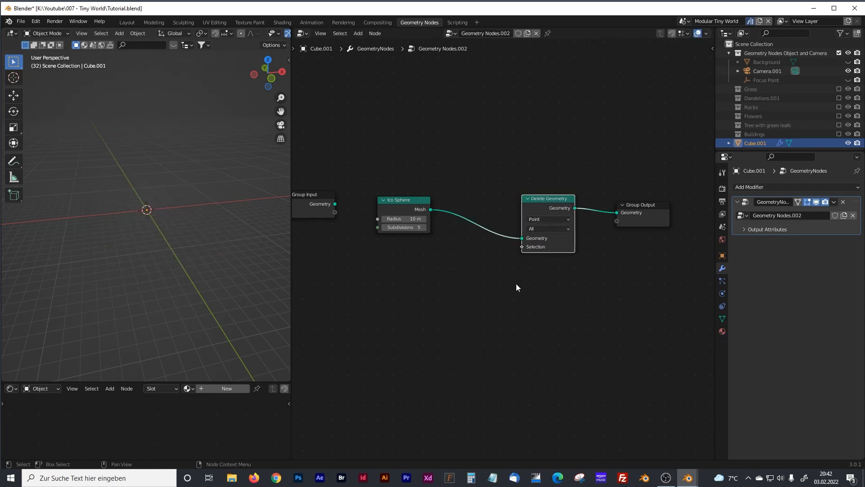
Add a Noise Texture node below the Group Input node.
left_click_drag(293, 235, 299, 236)
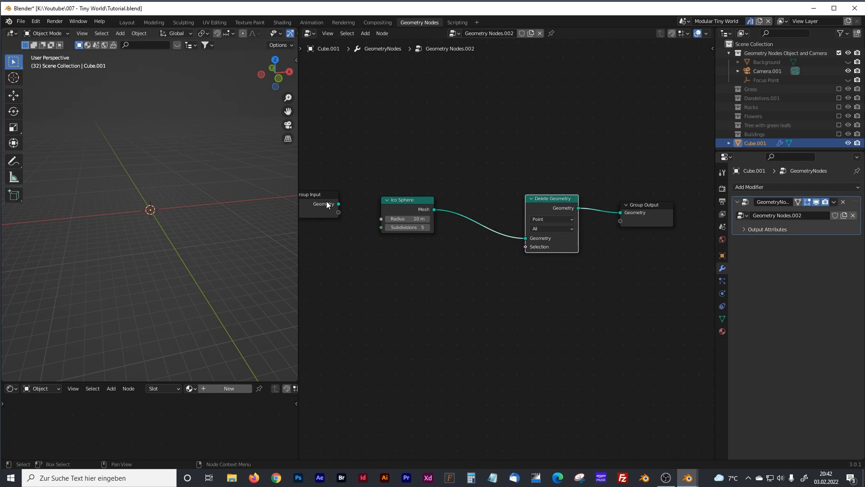
left_click(460, 319)
middle_click_drag(447, 328, 475, 316)
key("shift+a")
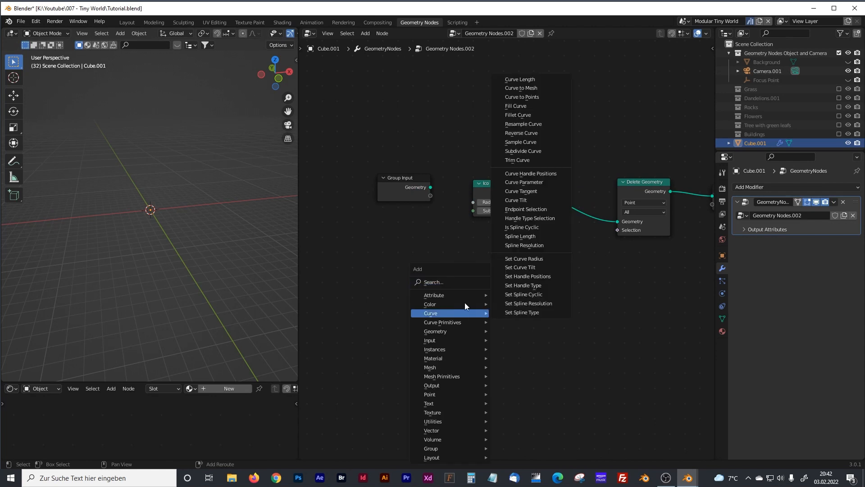
left_click(438, 281)
type("noi")
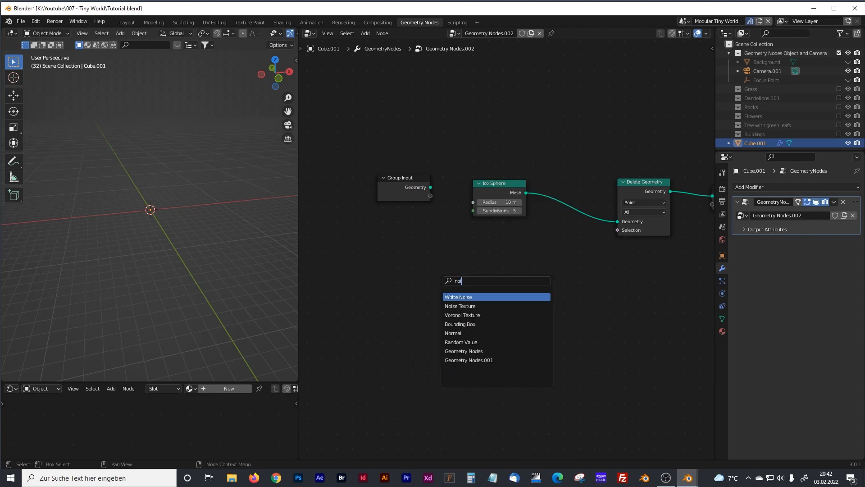
left_click(457, 306)
left_click(380, 284)
Add an RGB Curves node beside the Noise Texture node.
middle_click_drag(482, 324, 433, 318)
left_click(433, 318)
key("shift+a")
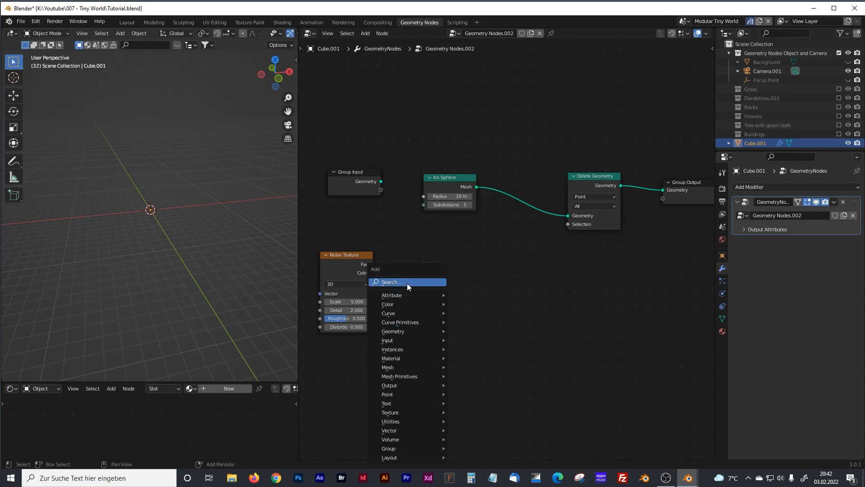
left_click(406, 283)
type("rgb")
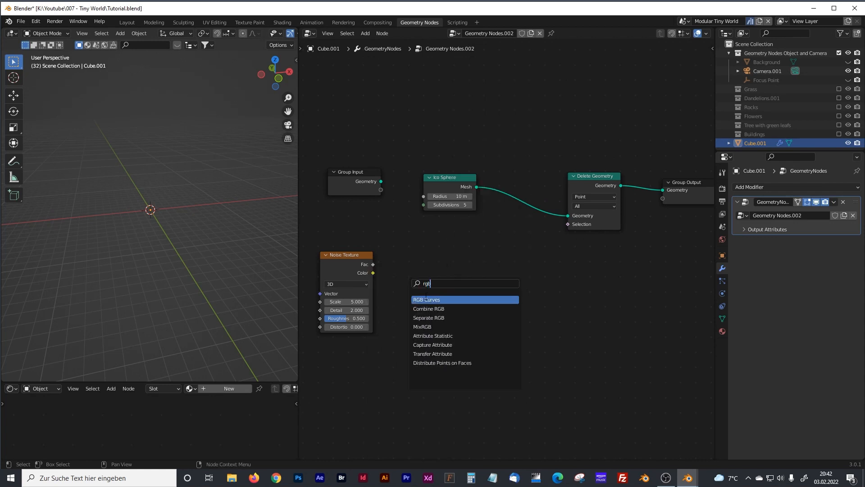
left_click(429, 297)
left_click(436, 284)
Add a ColorRamp node after the RGB Curves node, below Delete Geometry.
key("shift+a")
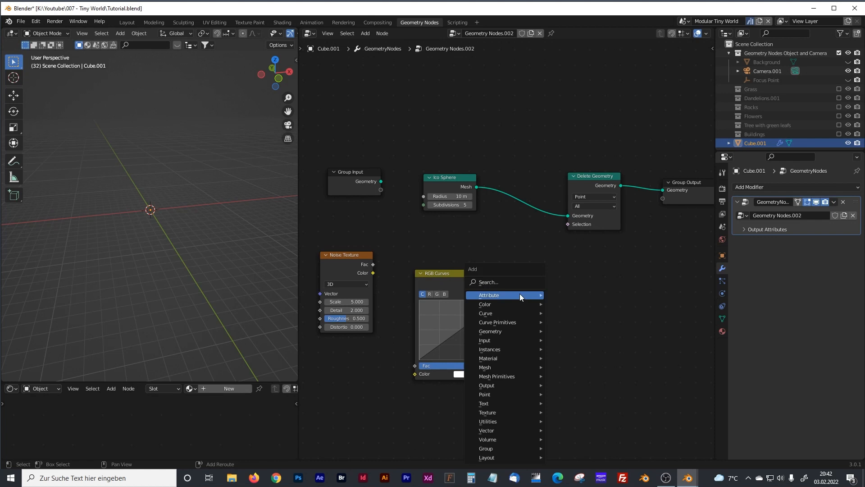
left_click(498, 282)
type("color")
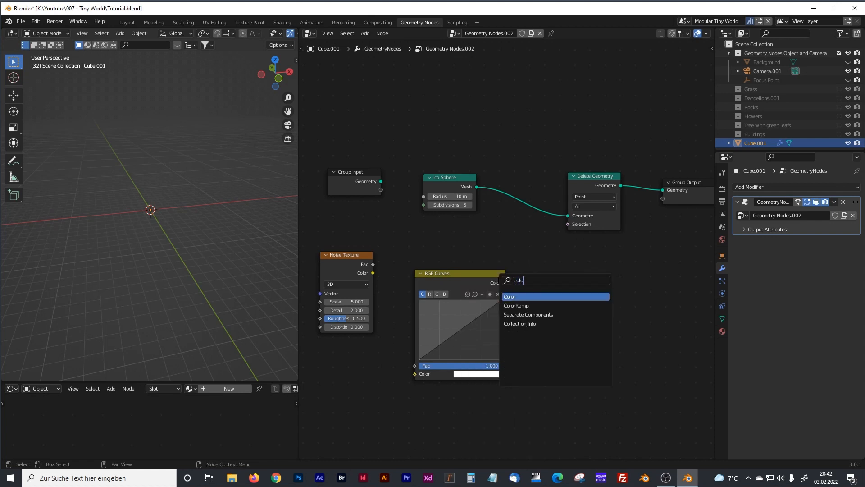
left_click(516, 306)
left_click(560, 294)
Connect the Noise Texture's Fac through the RGB Curves color and the ColorRamp to Delete Geometry's Selection input.
left_click_drag(365, 257, 394, 279)
left_click_drag(392, 342, 415, 374)
left_click_drag(505, 282, 535, 349)
left_click_drag(625, 287, 564, 223)
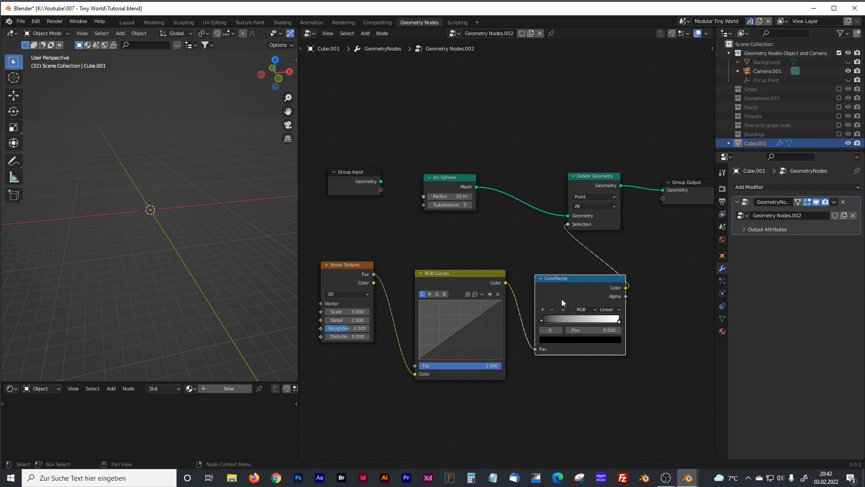
scroll(549, 293, "up", 2)
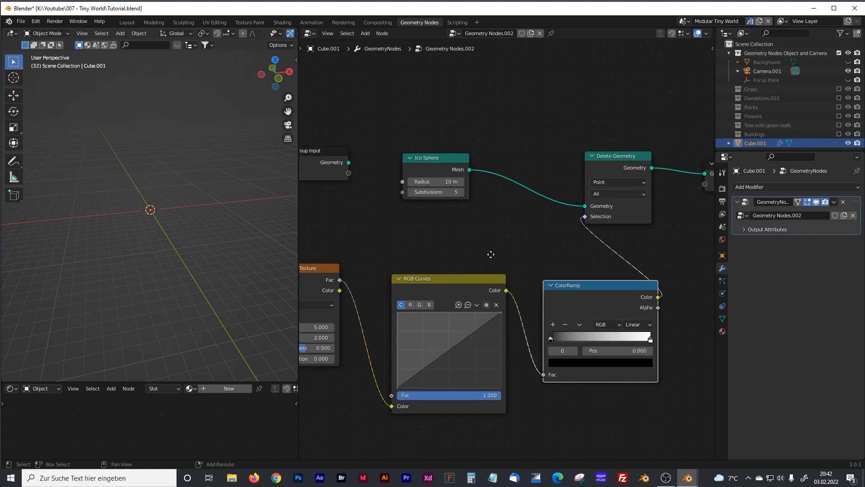
middle_click_drag(486, 259, 511, 230)
left_click_drag(342, 239, 359, 247)
Set the Noise Texture's detail to 0.030.
left_click(363, 306)
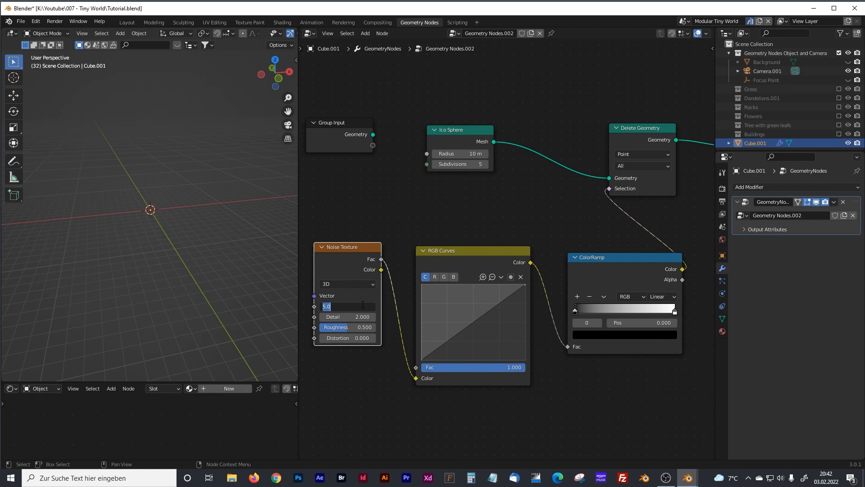
key("Tab")
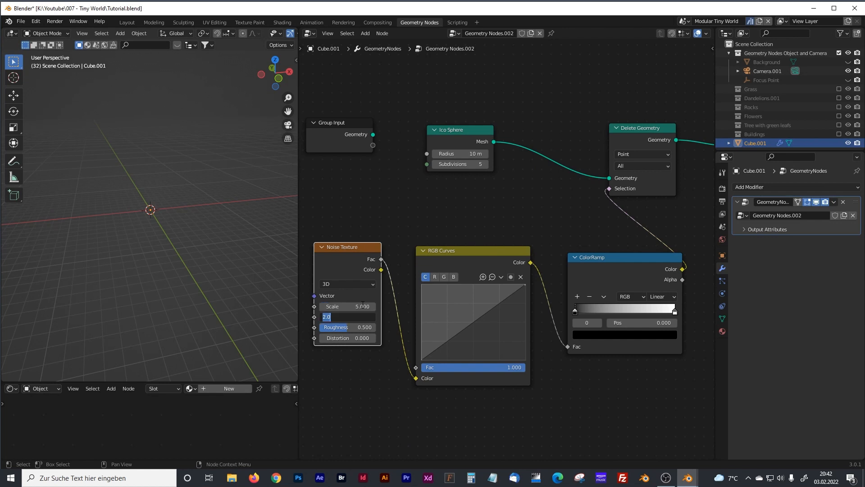
type("0.030")
key("Tab")
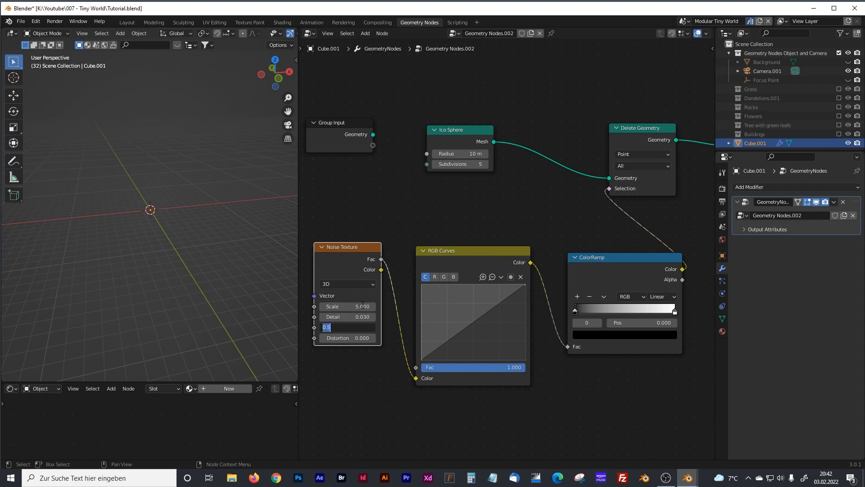
Switch the Noise Texture to 4D with scale 0.030, detail 3, roughness 1 and distortion 0.5.
left_click(342, 283)
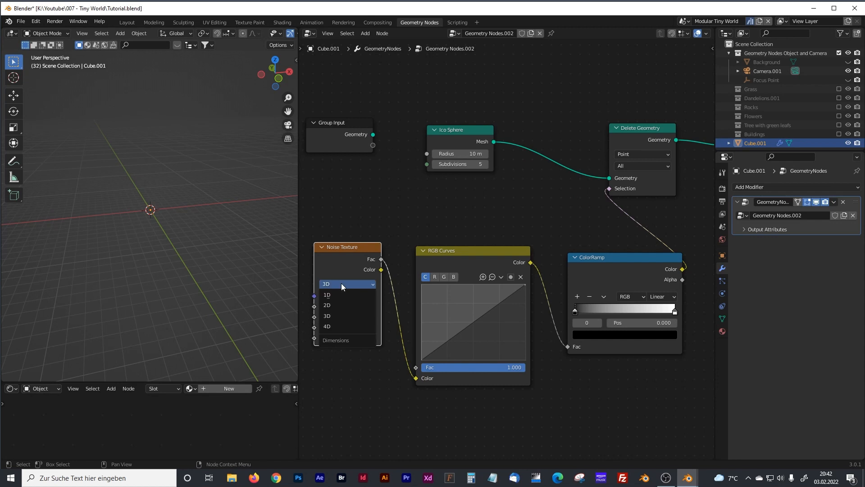
left_click(332, 323)
double_click(364, 315)
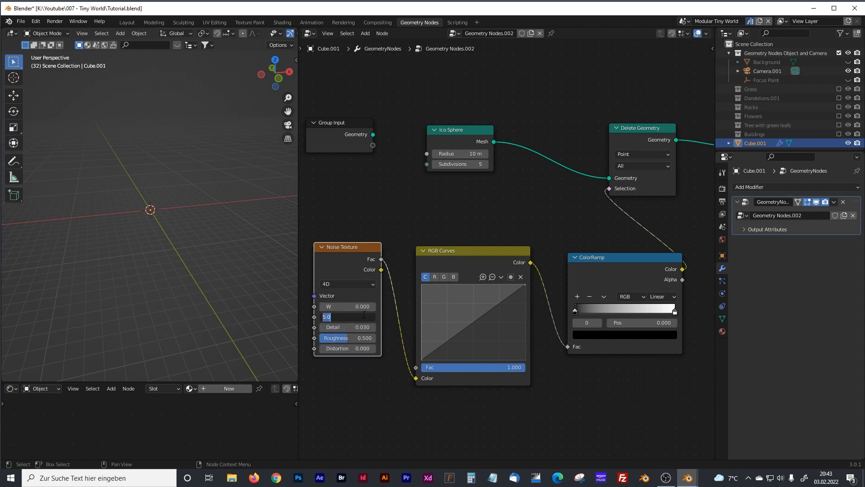
type("0.030")
key("Tab")
type("3")
key("Tab")
type("1")
key("Tab")
type("0.5")
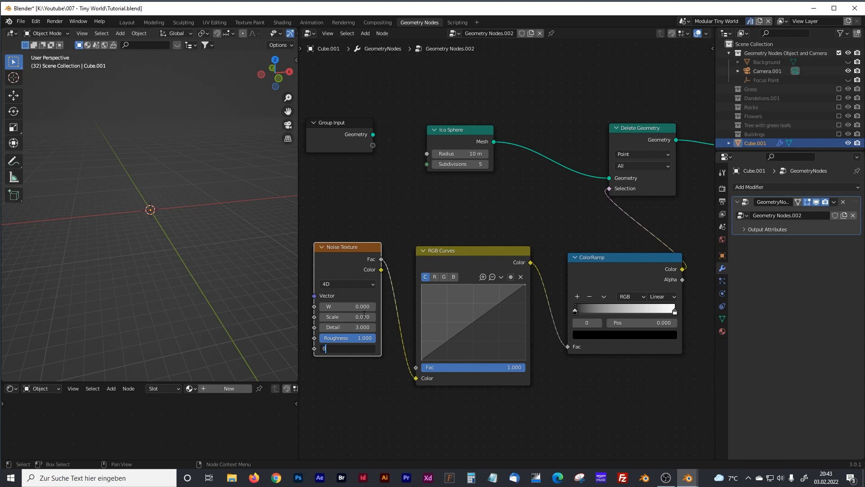
key("Return")
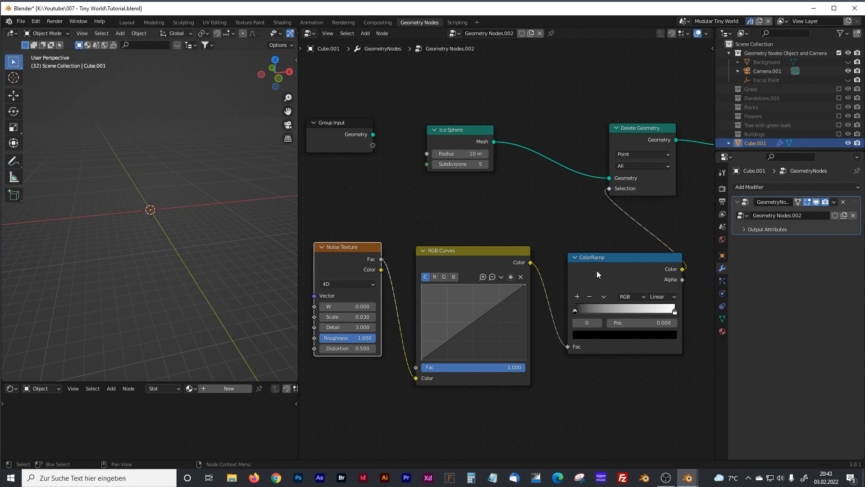
Reverse the ColorRamp's stops so white sits at the start and black at about 0.51.
mouse_move(674, 311)
left_mouse_down()
mouse_move(585, 312)
mouse_move(682, 312)
left_mouse_up()
left_click_drag(624, 311, 574, 311)
left_click_drag(675, 311, 626, 314)
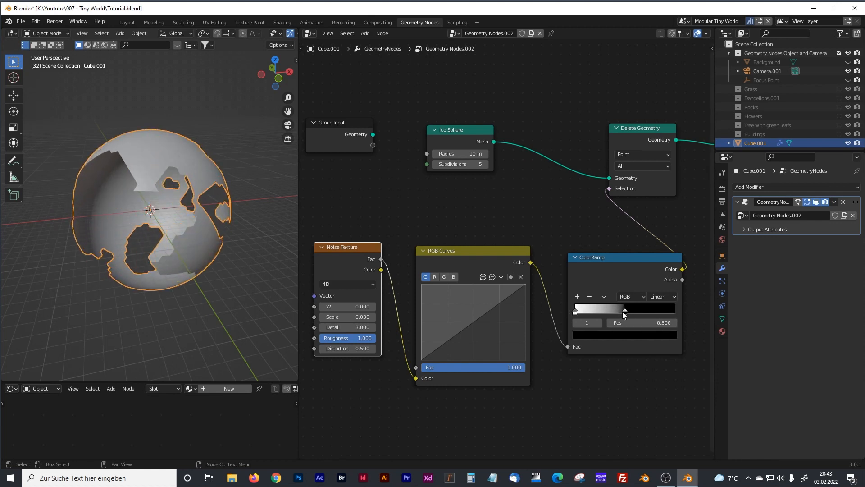
Shape the RGB Curves into a stepped rise with added points, one at about X 0.21, Y 0.41, and a lowered end point.
middle_click_drag(128, 239, 221, 193)
middle_click_drag(167, 166, 133, 160)
scroll(174, 186, "up", 2)
scroll(169, 177, "up", 2)
left_click_drag(496, 305, 458, 327)
left_click_drag(523, 287, 525, 303)
left_click_drag(439, 337, 490, 315)
left_click_drag(443, 334, 443, 328)
scroll(234, 241, "down", 2)
middle_click_drag(225, 234, 237, 220)
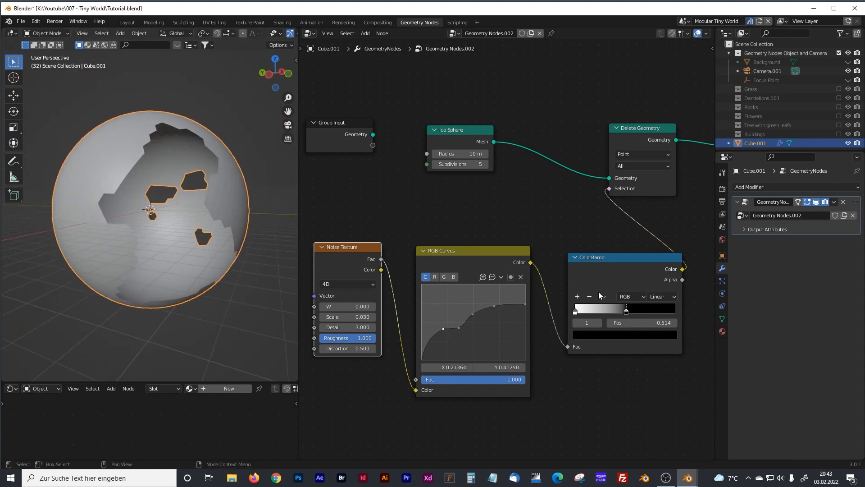
Move the ColorRamp's black stop to position 0.609 and inspect the openings in the sphere.
mouse_move(626, 311)
left_mouse_down()
mouse_move(604, 312)
mouse_move(635, 313)
left_mouse_up()
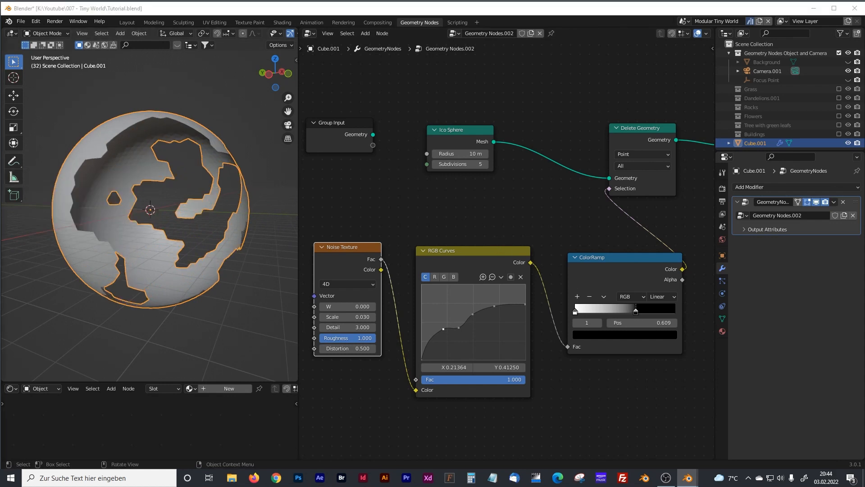
scroll(135, 185, "up", 2)
mouse_move(104, 178)
middle_mouse_down()
mouse_move(134, 187)
mouse_move(113, 177)
middle_mouse_up()
scroll(112, 178, "up", 2)
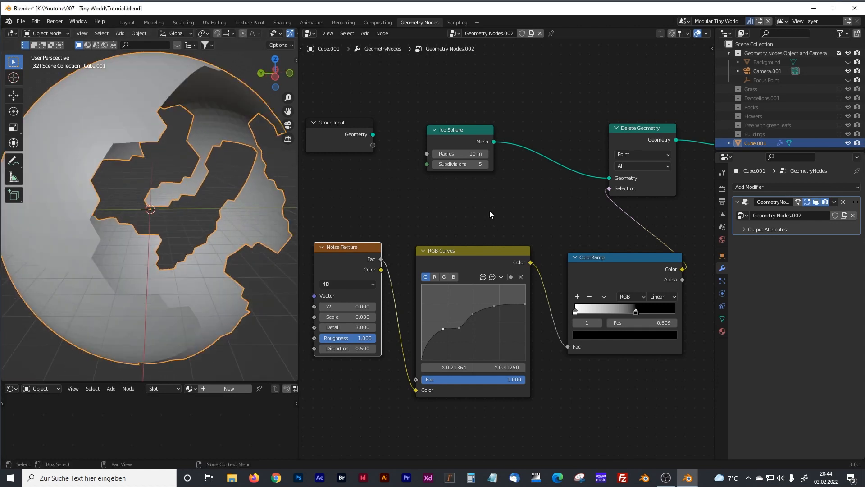
scroll(491, 209, "down", 1)
middle_click_drag(491, 209, 409, 220)
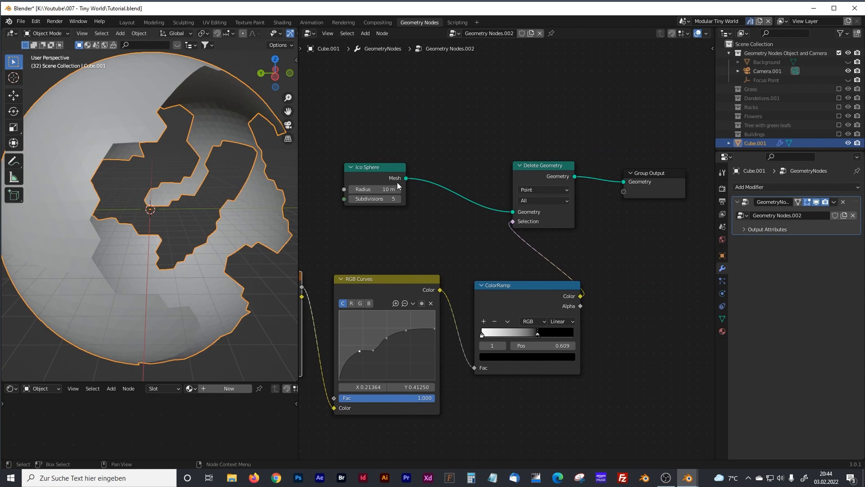
Insert a Subdivision Surface node between the Ico Sphere and Delete Geometry nodes.
left_click_drag(386, 169, 356, 169)
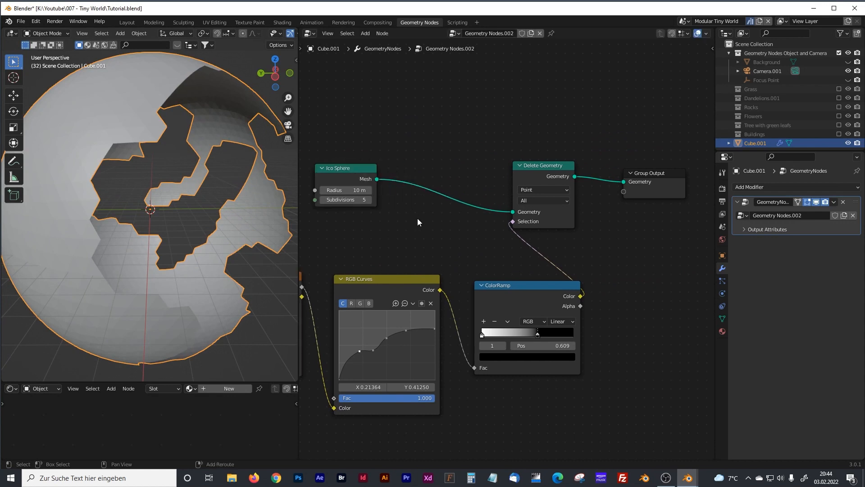
key("shift+a")
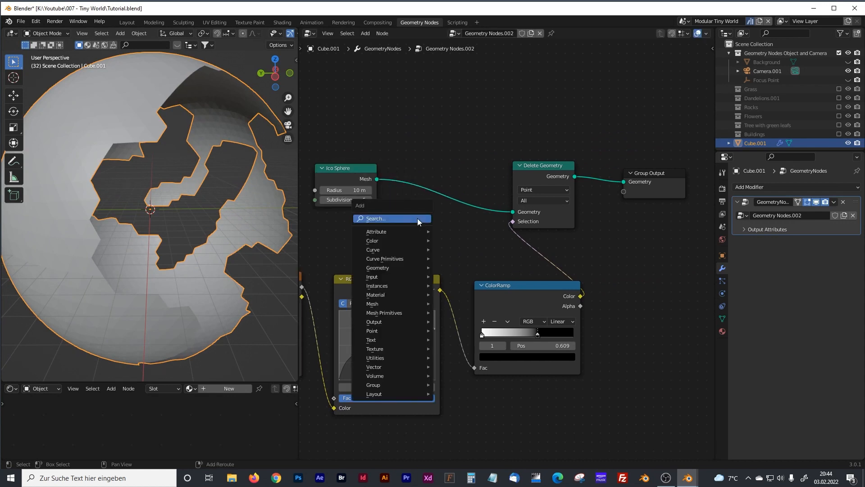
left_click(418, 219)
type("sub")
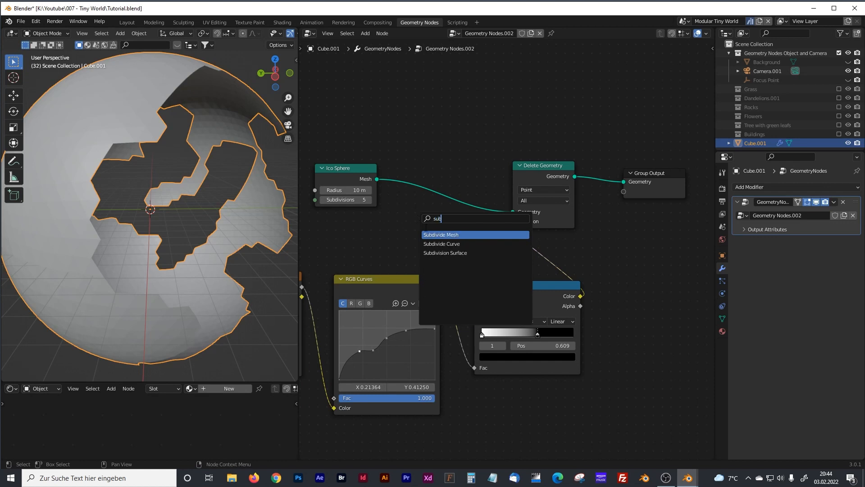
left_click(445, 252)
left_click(439, 206)
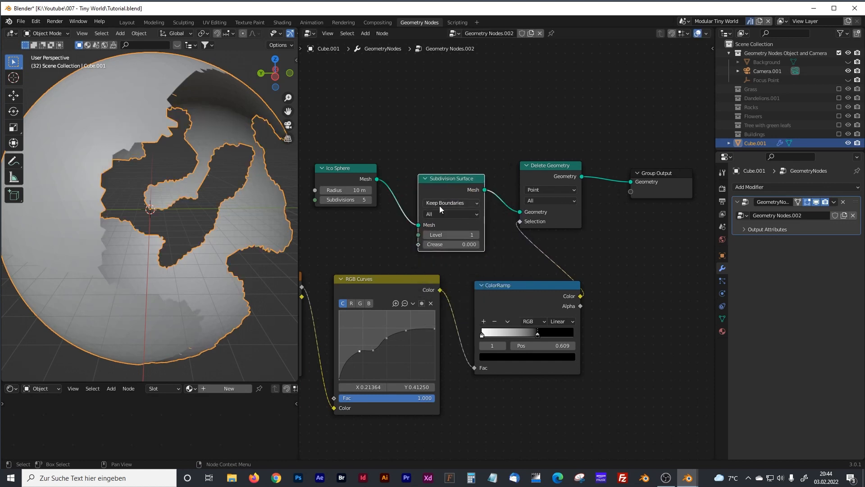
Set the Subdivision Surface level to 4 and examine the edges of the sphere's openings.
left_click(476, 235)
left_click(476, 235)
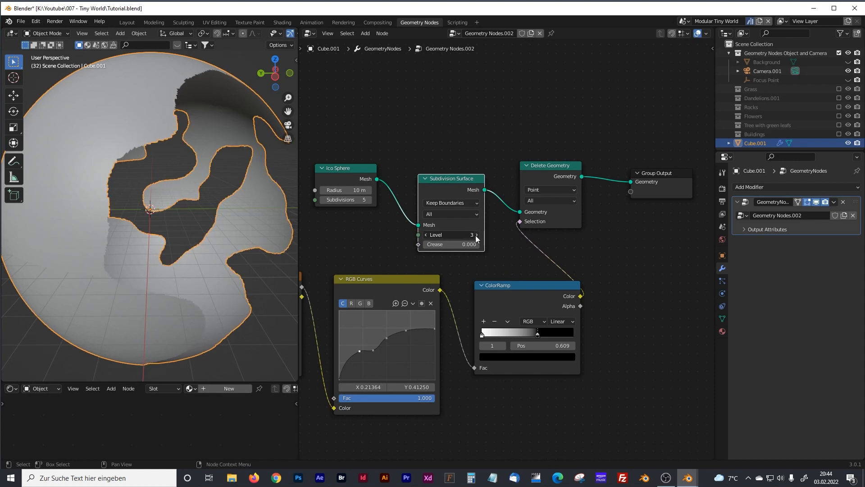
left_click(476, 235)
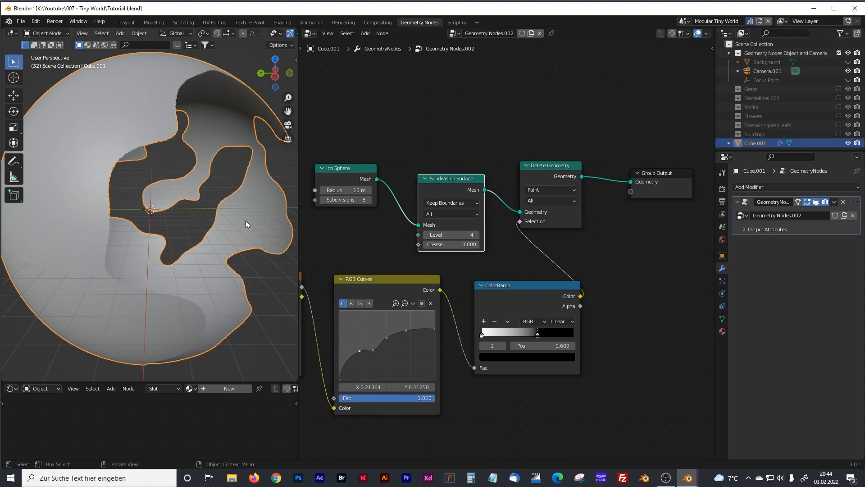
left_click_drag(354, 175, 363, 182)
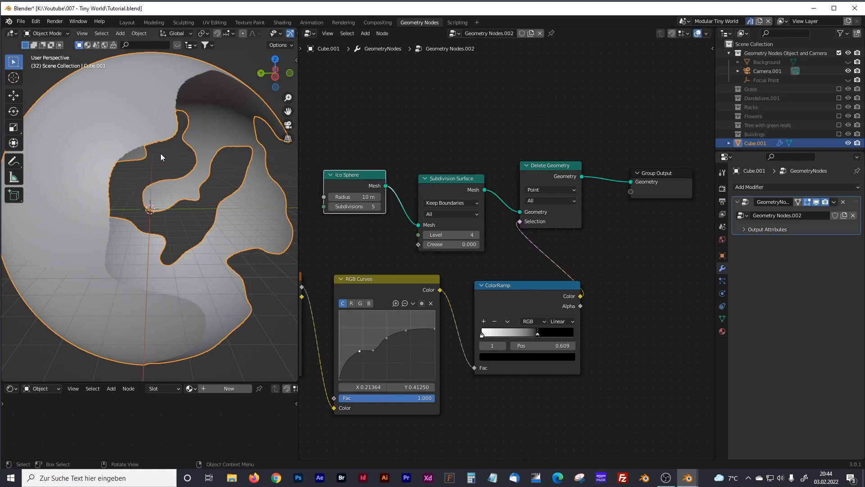
scroll(160, 153, "up", 8)
mouse_move(181, 188)
middle_mouse_down()
mouse_move(204, 212)
mouse_move(185, 201)
mouse_move(181, 179)
mouse_move(174, 185)
middle_mouse_up()
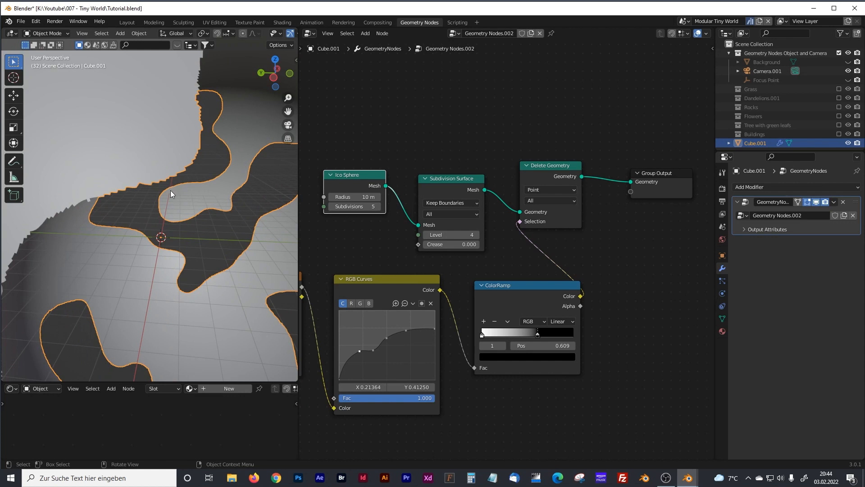
scroll(171, 190, "down", 5)
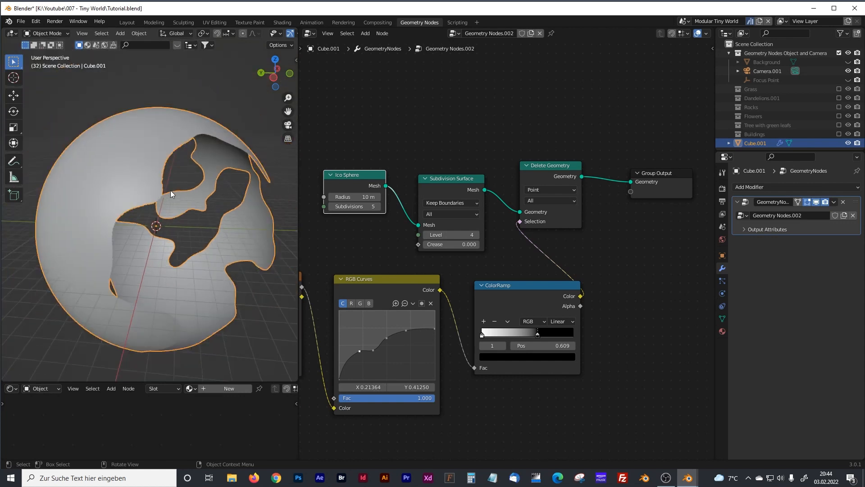
scroll(170, 193, "down", 2)
mouse_move(195, 206)
middle_mouse_down()
mouse_move(134, 205)
mouse_move(85, 219)
mouse_move(108, 224)
mouse_move(194, 196)
middle_mouse_up()
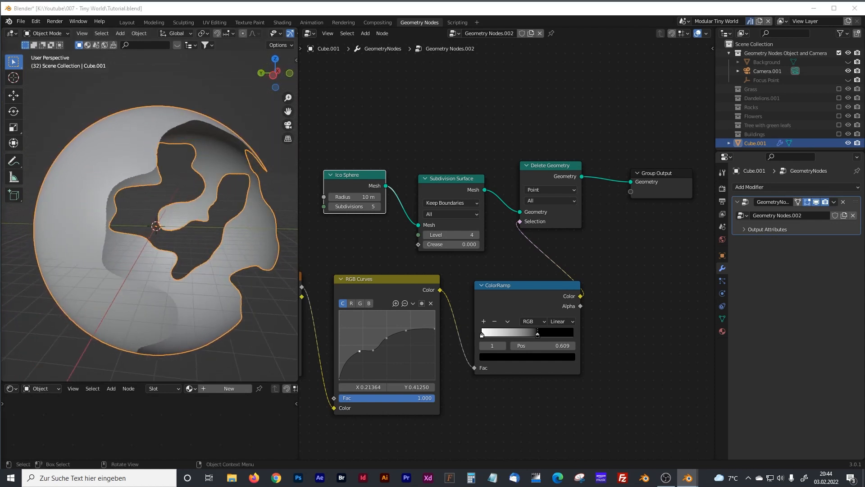
Move the Group Output node farther from the Delete Geometry node to make room for more nodes.
scroll(583, 241, "down", 3)
middle_click_drag(598, 248, 513, 267)
left_click_drag(520, 211, 599, 213)
middle_click_drag(556, 186, 484, 197)
left_click_drag(530, 222, 650, 221)
left_click(482, 279)
Insert a Set Material node between the Delete Geometry and Group Output nodes.
key("shift+a")
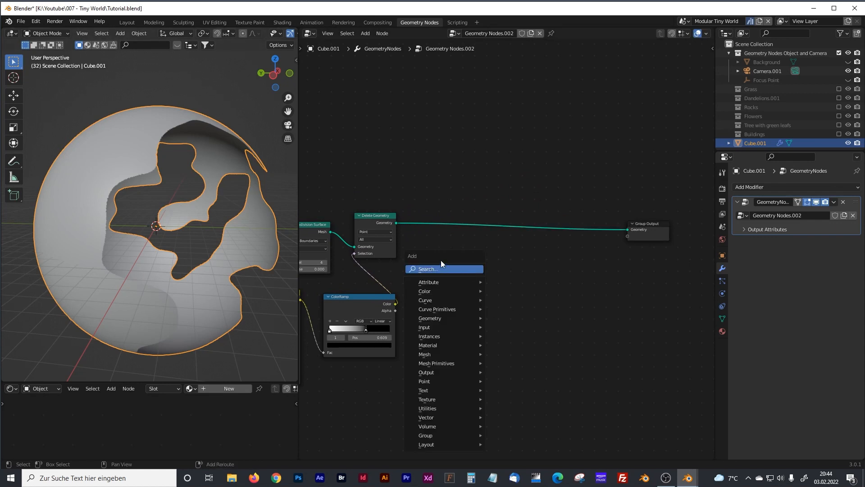
left_click(434, 268)
type("set")
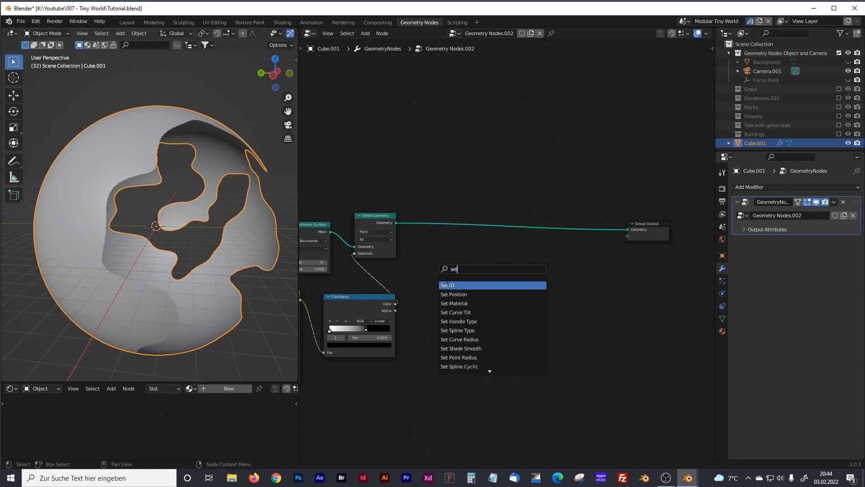
key("Down")
key("Down")
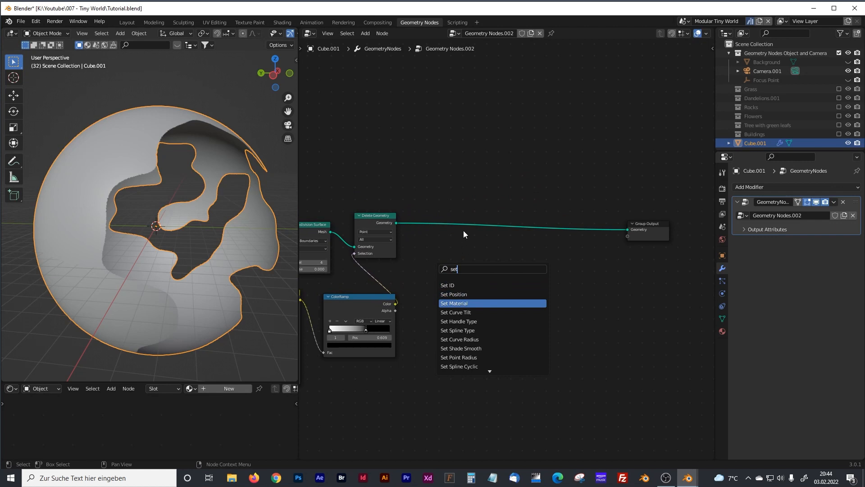
key("Return")
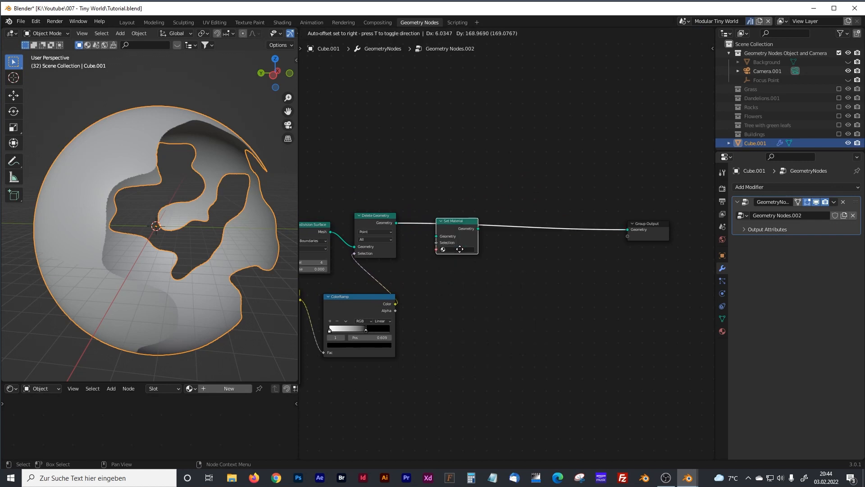
left_click(463, 221)
Lower the Subdivision Surface level to 3.
middle_click_drag(411, 272, 518, 272)
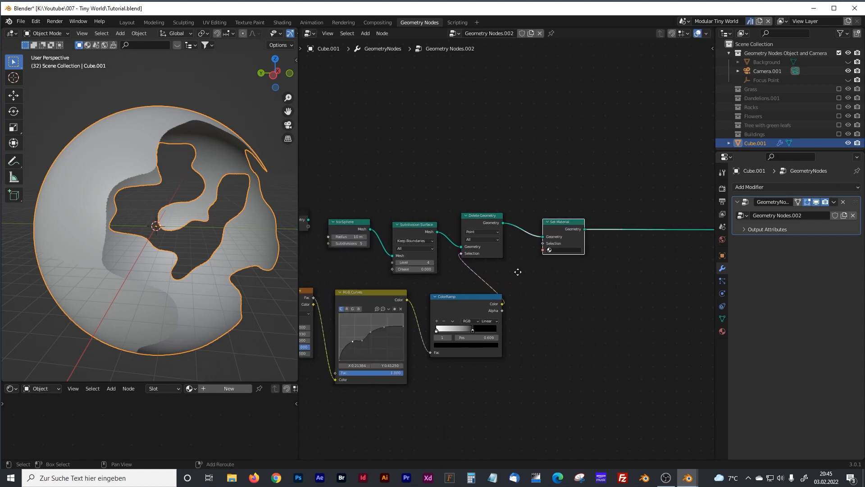
scroll(518, 272, "up", 3)
left_click(485, 269)
left_click(388, 241)
Assign the Basic Ground material in the Set Material node.
middle_click_drag(605, 164, 378, 186)
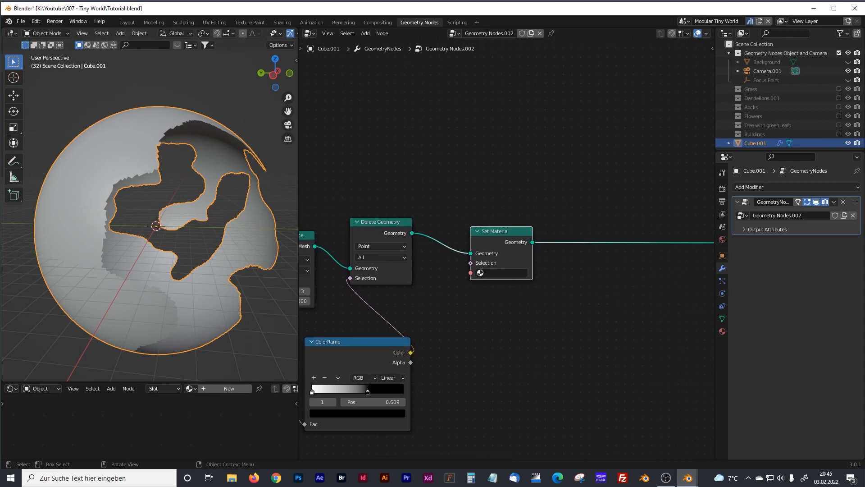
left_click(499, 273)
type("bas")
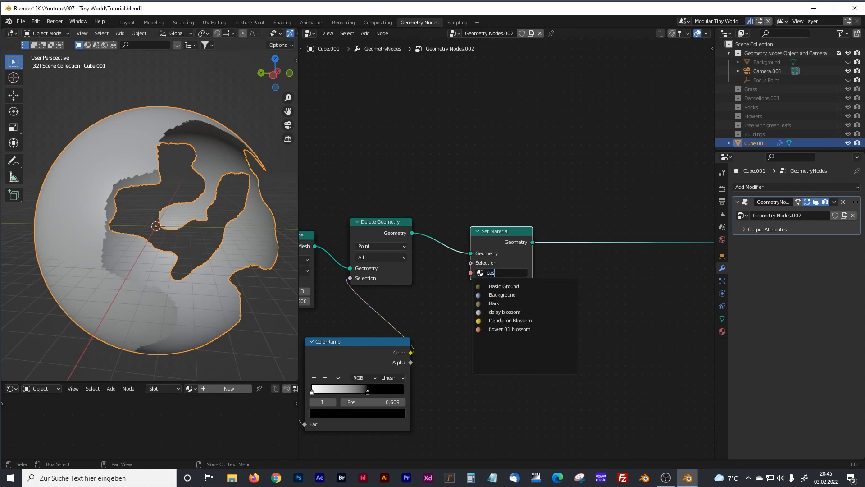
left_click(503, 285)
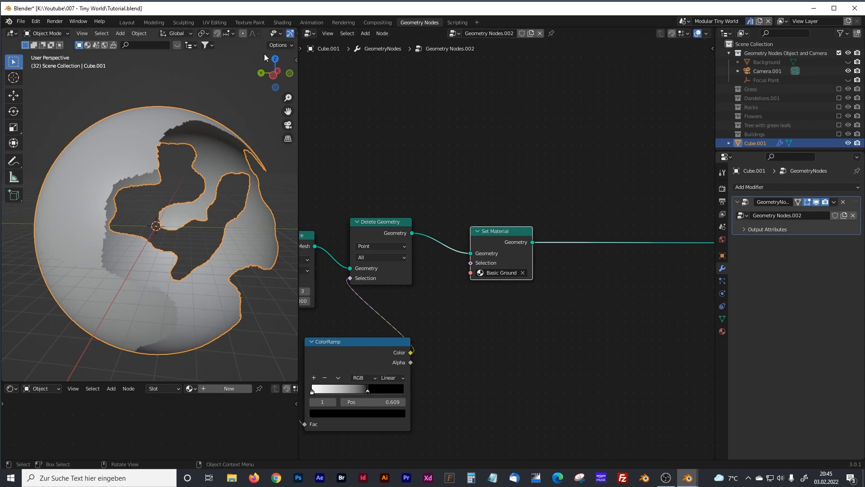
Switch the 3D viewport to rendered shading, widening it temporarily to reach the shading modes.
left_click_drag(299, 67, 468, 66)
left_click(439, 33)
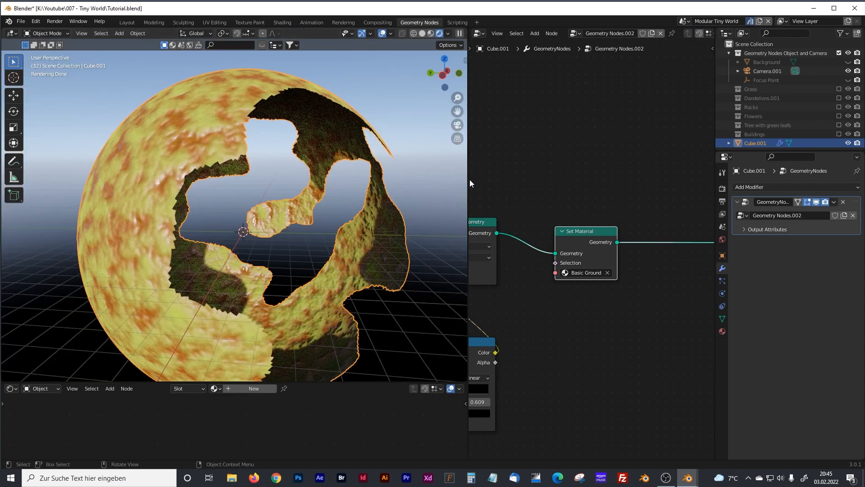
left_click_drag(468, 179, 295, 203)
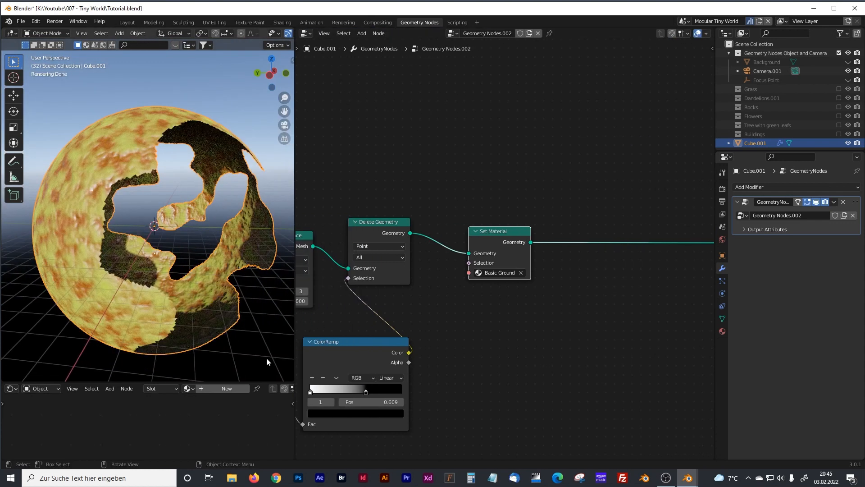
Enlarge the shader editor and assign the Basic Ground material to the planet object's material slot.
left_click_drag(257, 382, 266, 296)
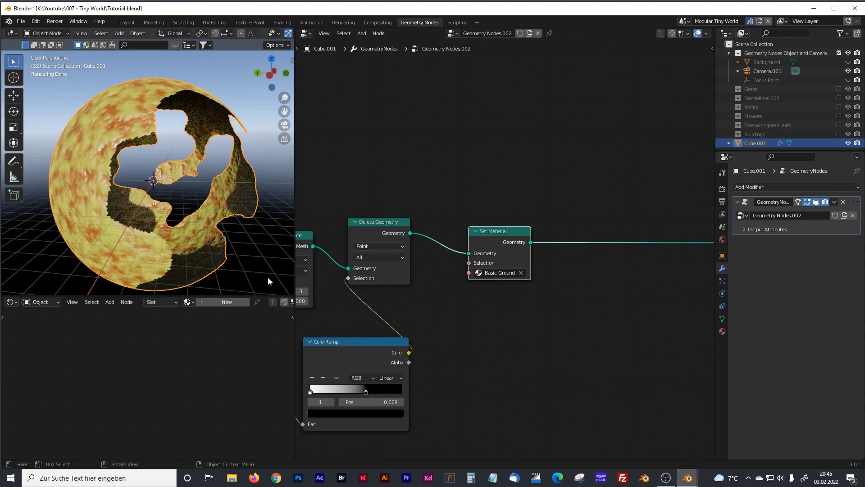
left_click(263, 272)
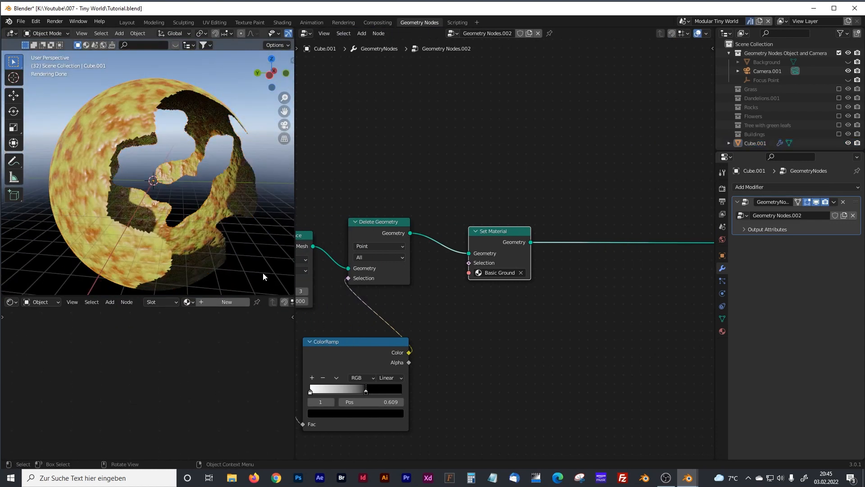
left_click(192, 304)
type("b")
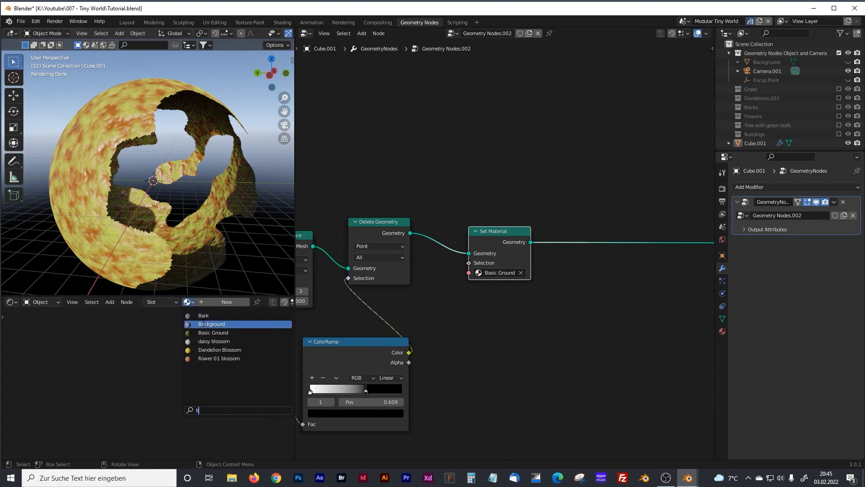
left_click(211, 332)
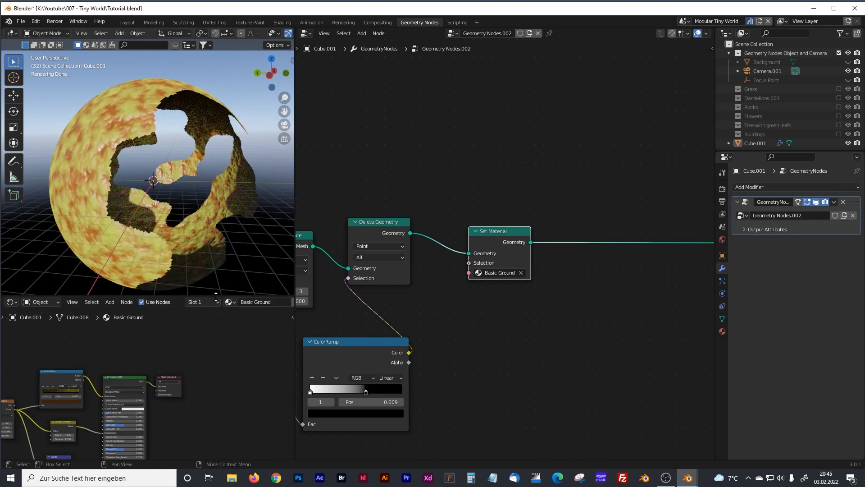
Examine the Basic Ground shader nodes in an enlarged shader editor, then shrink the editor again.
left_click_drag(216, 297, 217, 206)
scroll(216, 228, "up", 4)
scroll(91, 264, "up", 4)
middle_click_drag(156, 250, 135, 294)
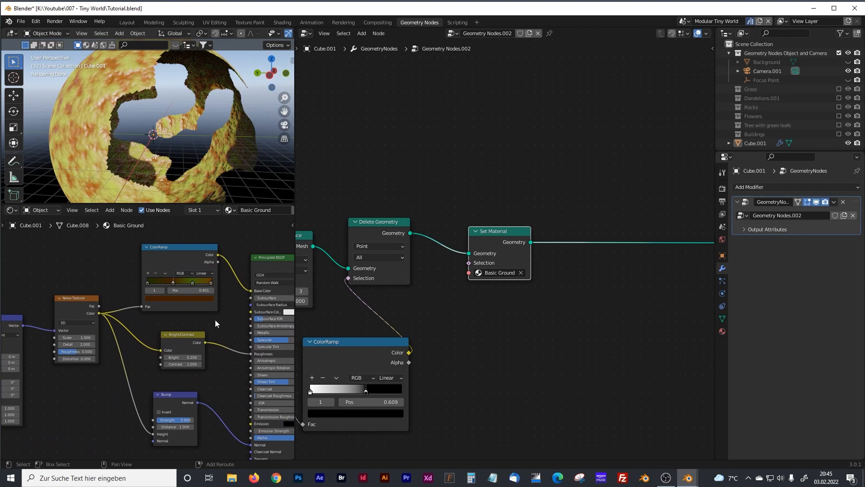
middle_click_drag(214, 320, 169, 271)
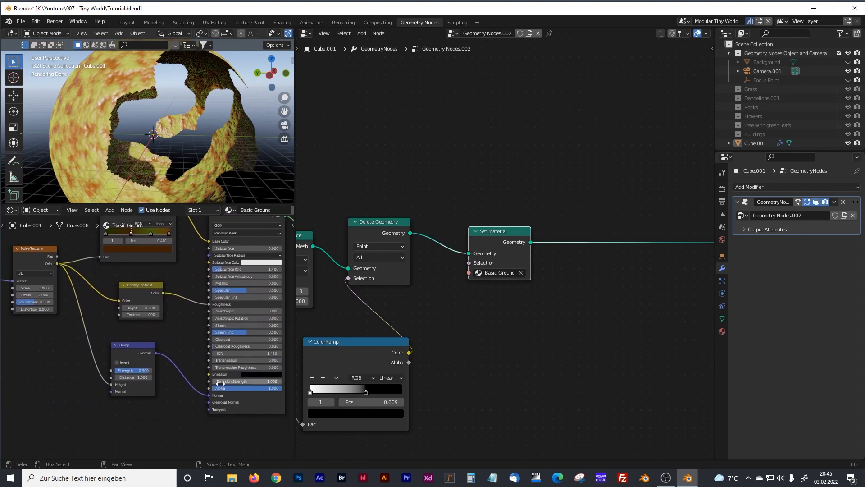
middle_click_drag(181, 272, 176, 342)
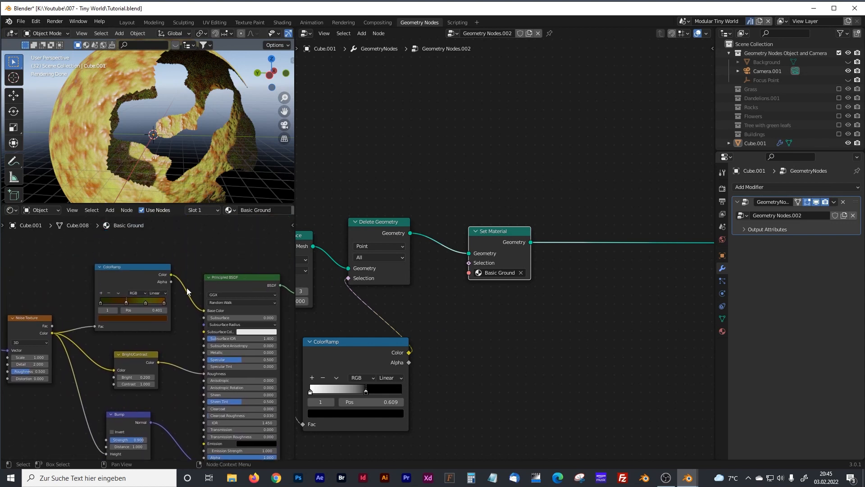
left_click_drag(221, 205, 223, 355)
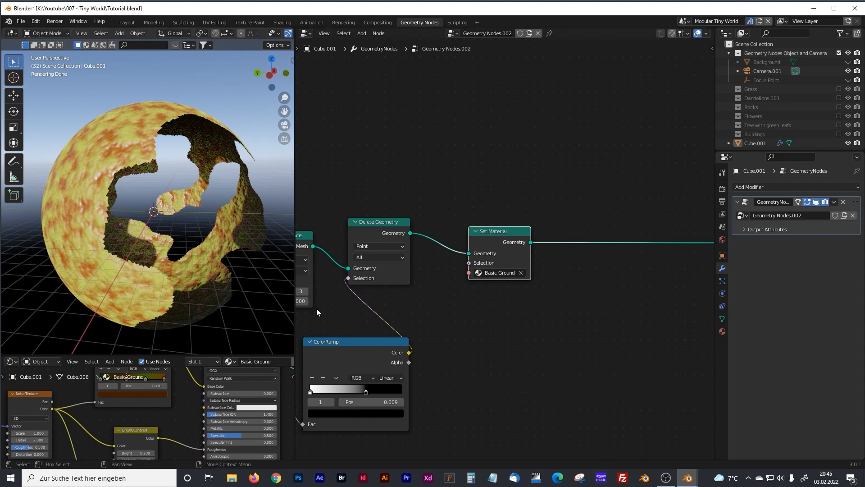
Insert a Switch node of type Geometry between the Set Material and Group Output nodes.
middle_click_drag(399, 193, 420, 187)
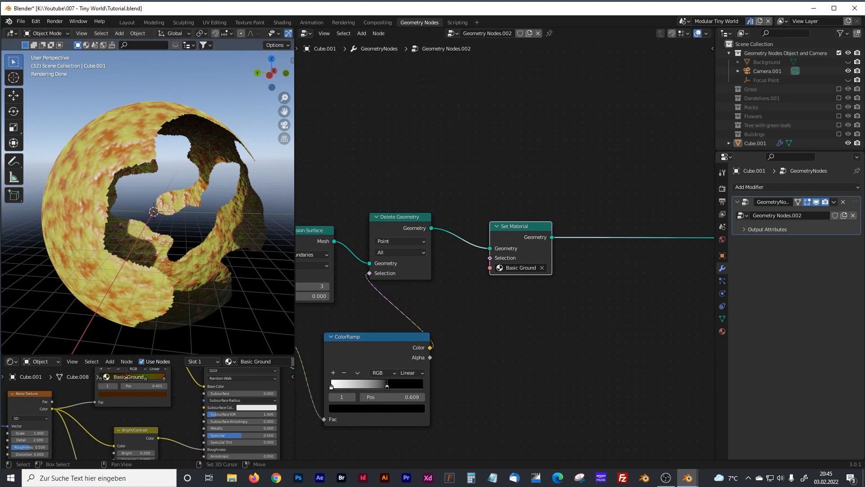
middle_click_drag(550, 297, 458, 302)
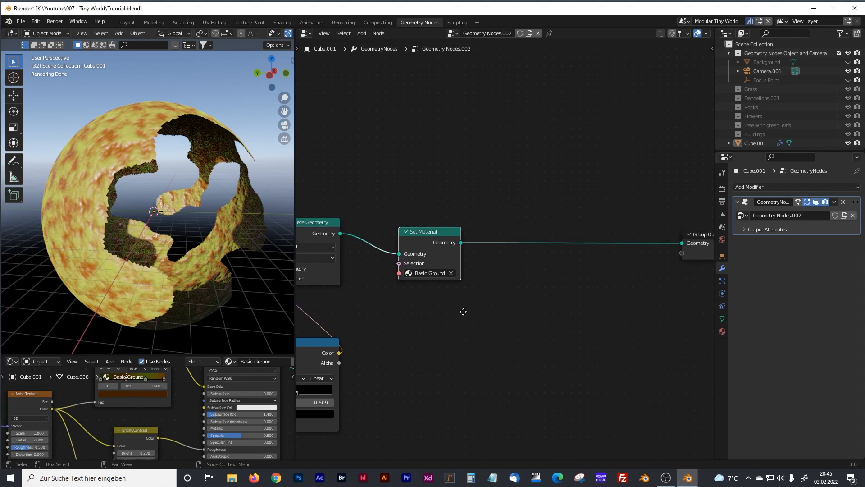
key("shift+a")
left_click(462, 282)
type("switc")
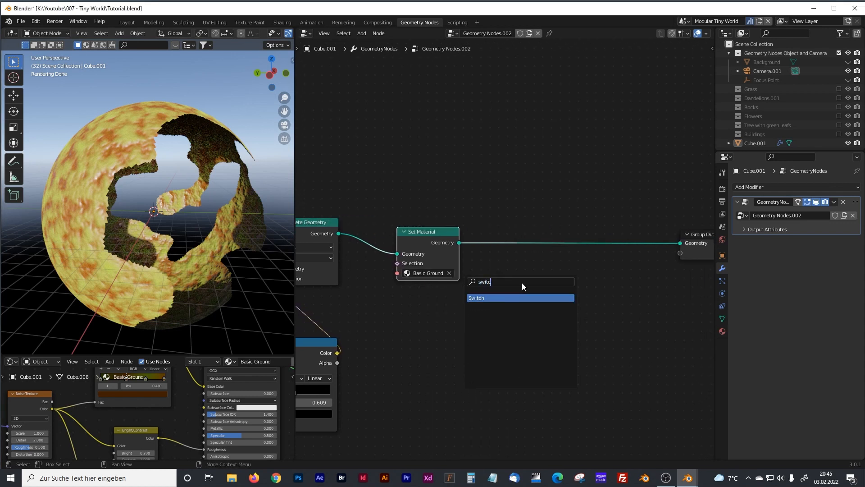
key("Return")
left_click(563, 245)
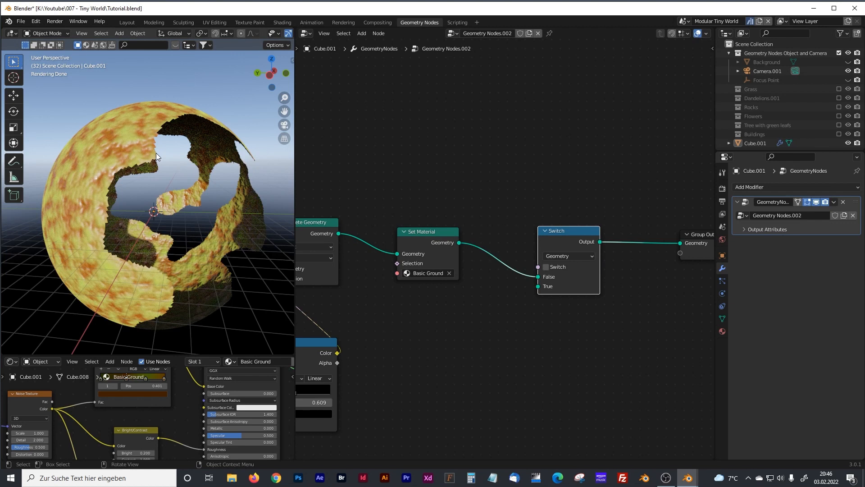
Toggle the Switch node's condition on and off to test hiding the planet, leaving it off.
left_click(546, 267)
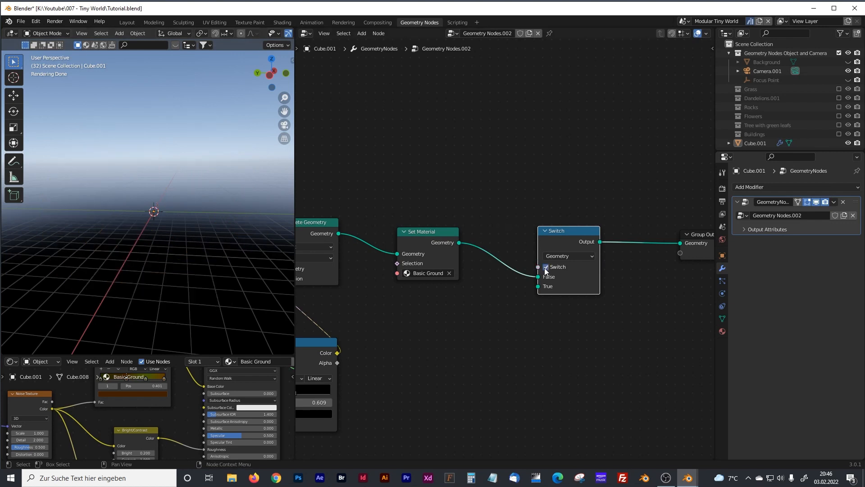
left_click(546, 268)
left_click(545, 267)
left_click(546, 268)
Space out the Group Input and Ico Sphere nodes at the start of the node chain.
scroll(456, 173, "down", 2)
middle_click_drag(376, 173, 574, 191)
middle_click_drag(505, 189, 529, 183)
left_click_drag(433, 242, 363, 242)
left_click_drag(482, 251, 459, 245)
Enclose all nodes from the Ico Sphere to the Switch, including the noise texture chain, in one frame.
middle_click_drag(521, 221, 461, 186)
scroll(462, 186, "down", 1)
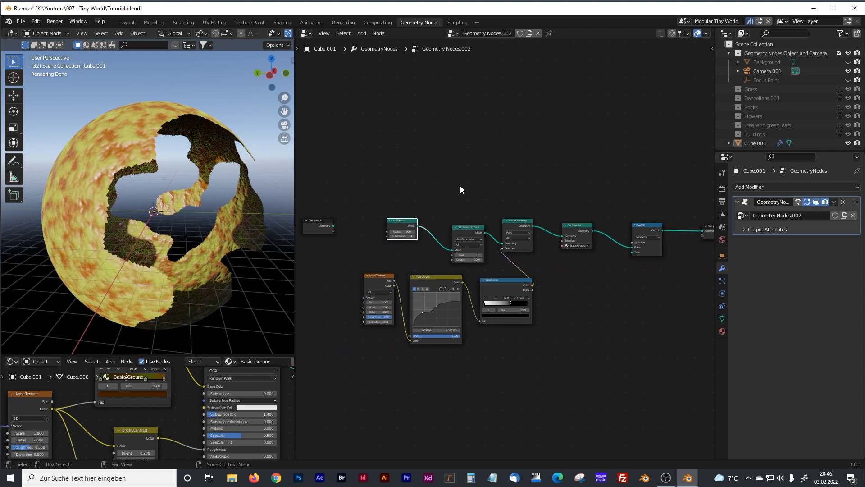
left_click_drag(382, 194, 680, 355)
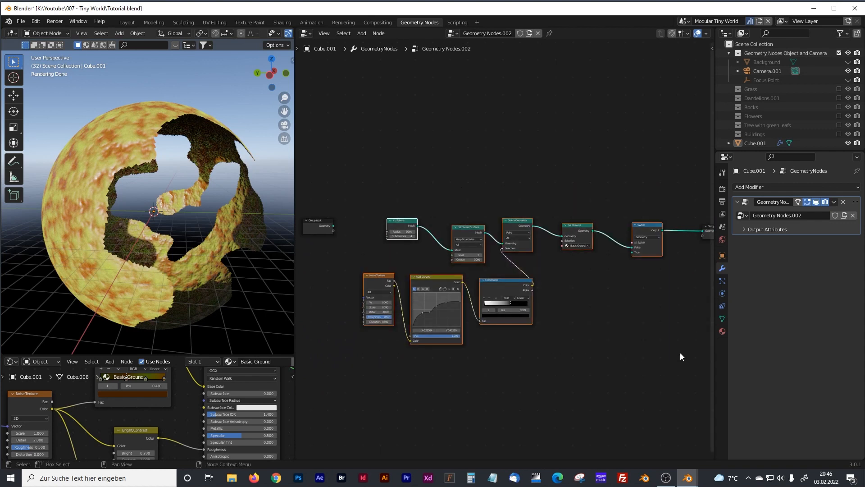
key("ctrl+j")
middle_click_drag(658, 185, 644, 193)
left_click(597, 214)
left_click(596, 220)
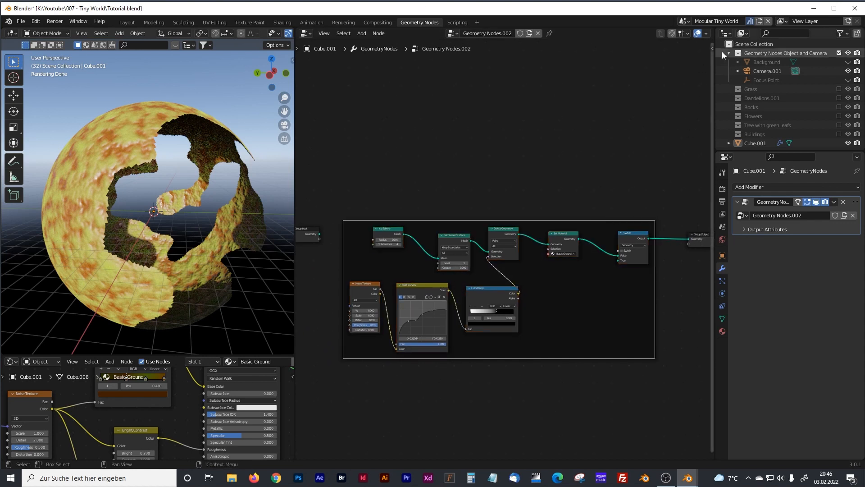
Label the new frame "Land".
key("n")
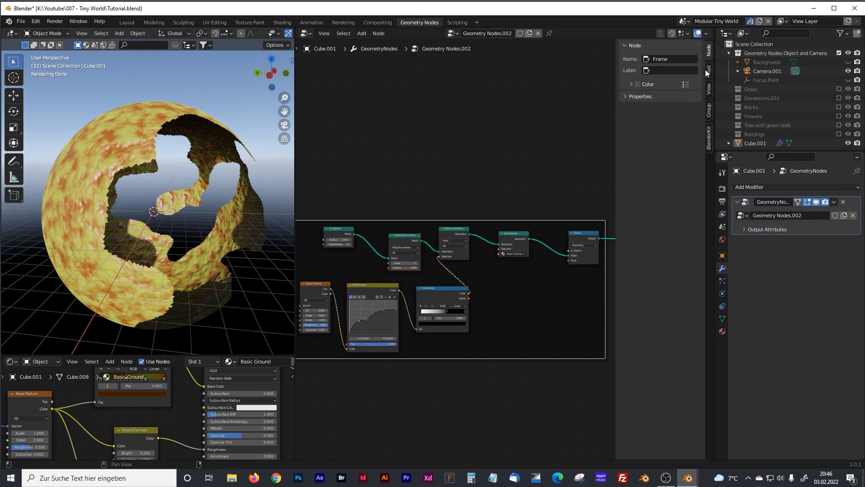
left_click(709, 111)
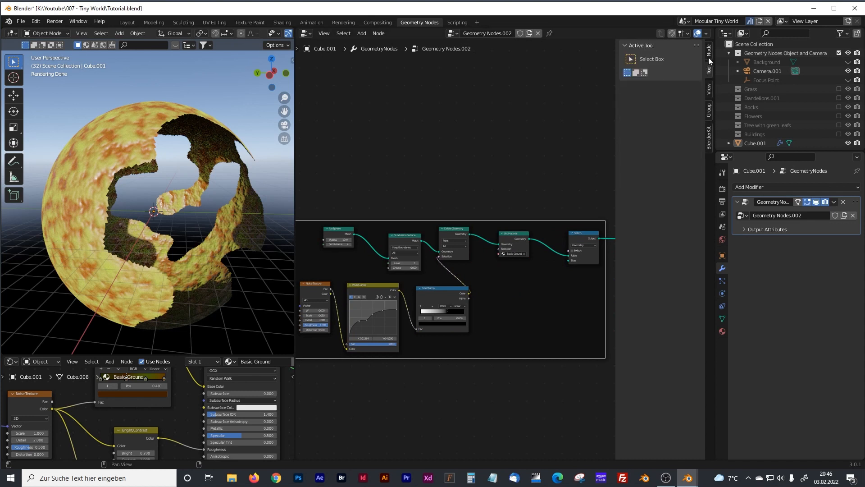
left_click(710, 52)
left_click(665, 70)
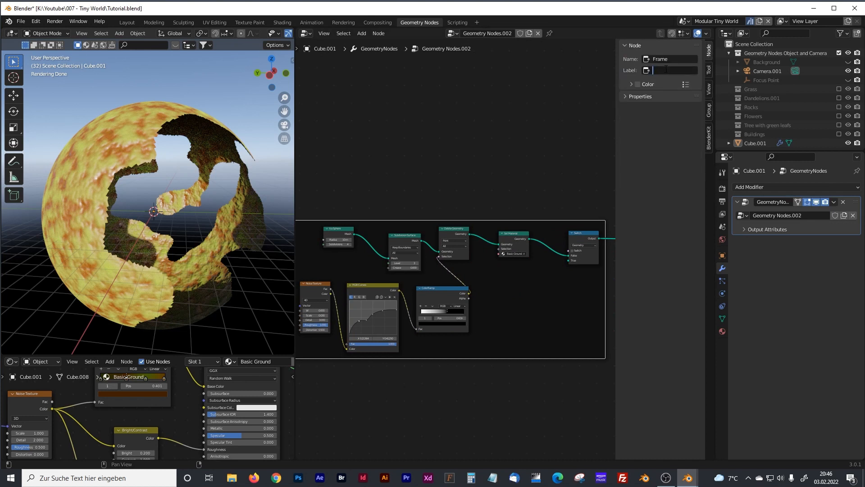
type("Land")
key("Return")
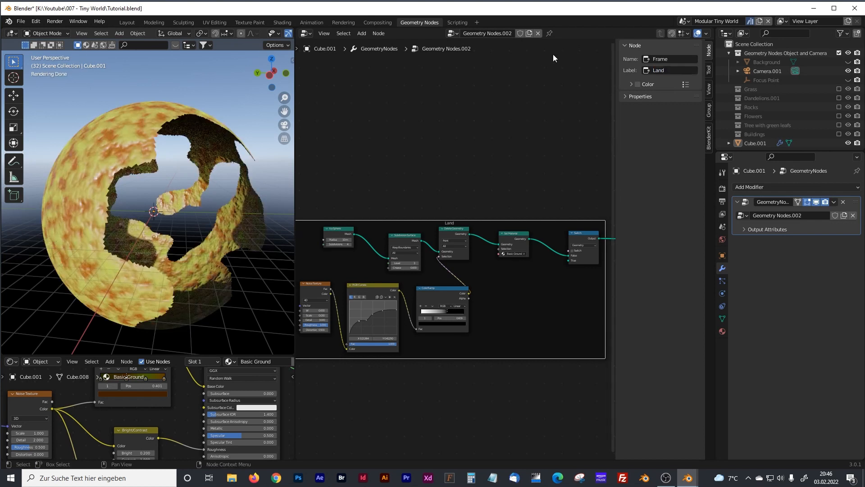
key("n")
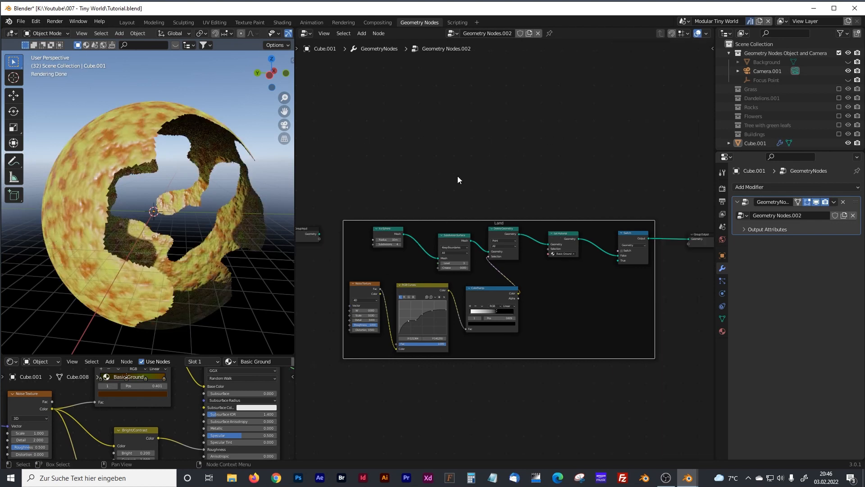
Add a second Ico Sphere node above the Land frame and set its subdivisions to 5.
middle_click_drag(432, 169, 435, 194)
scroll(432, 192, "up", 1)
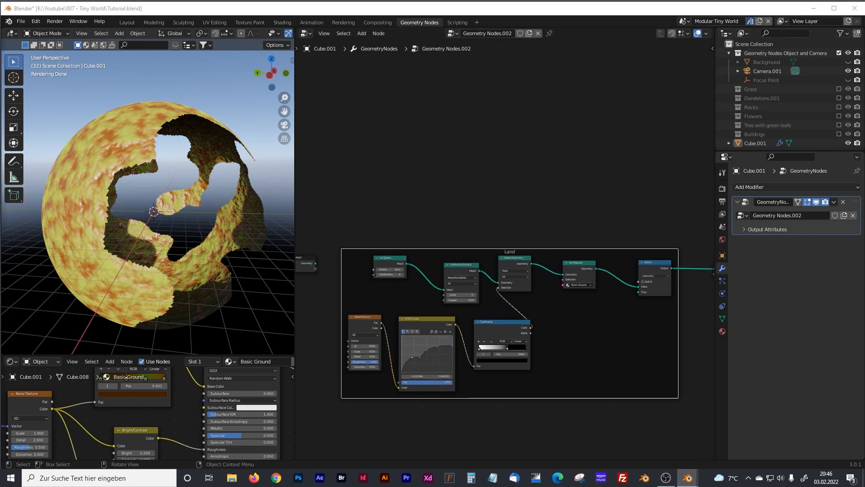
key("shift+a")
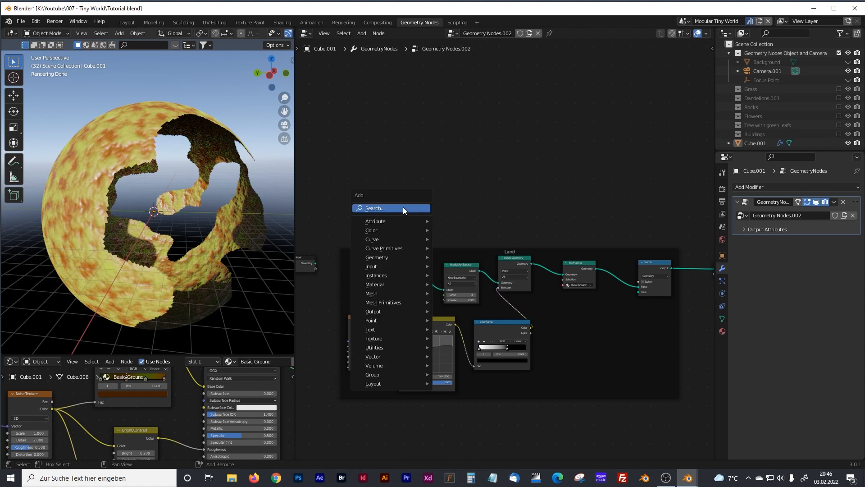
left_click(403, 208)
type("ic")
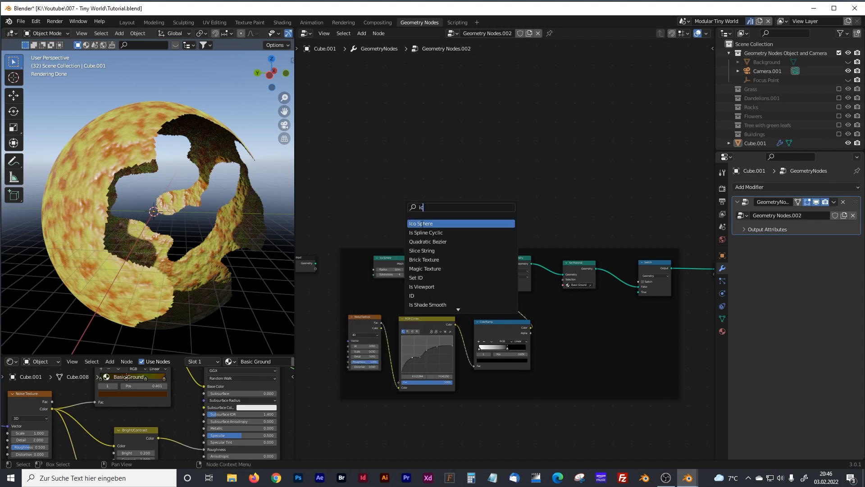
left_click(422, 224)
left_click(400, 148)
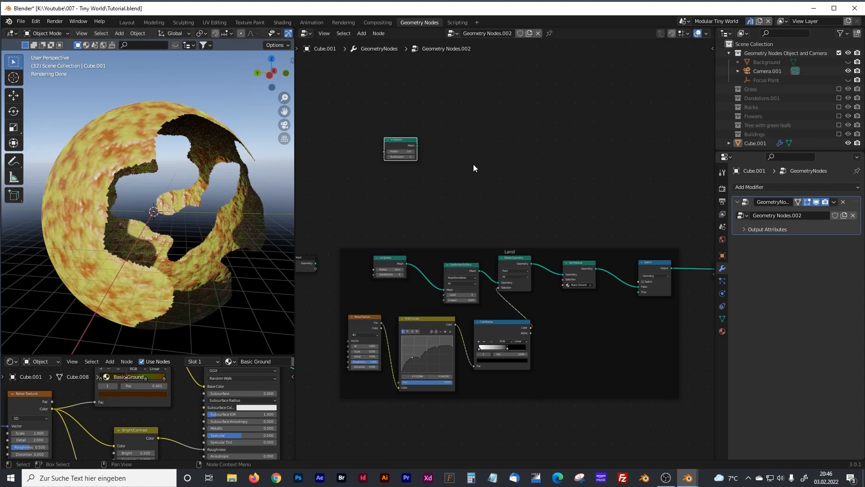
scroll(423, 165, "up", 4)
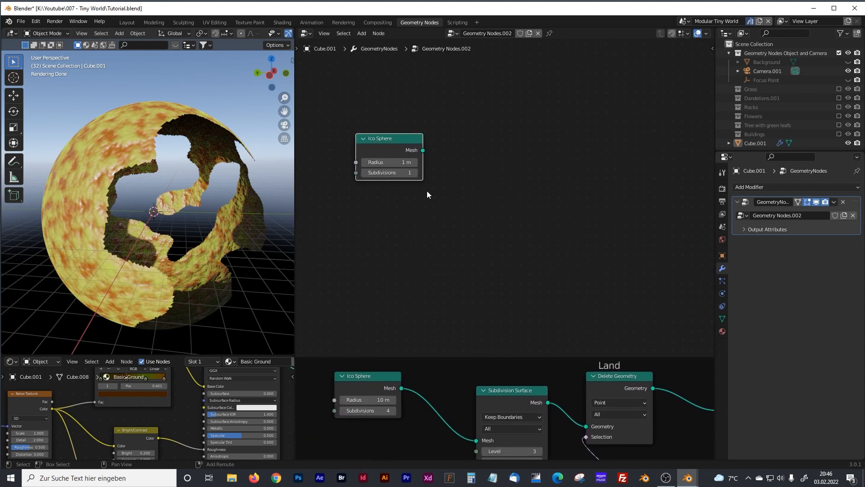
left_click(379, 173)
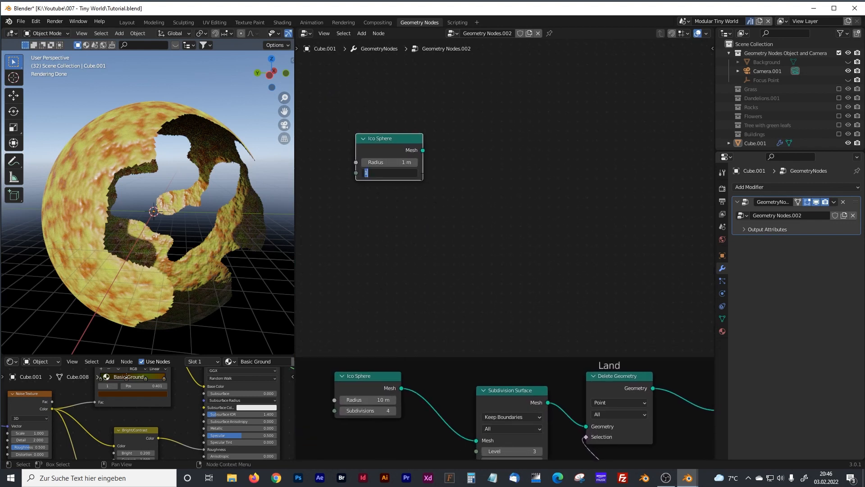
key("Return")
Move the Group Input node away from the Land frame and place a new Value node above it.
middle_click_drag(400, 284, 546, 194)
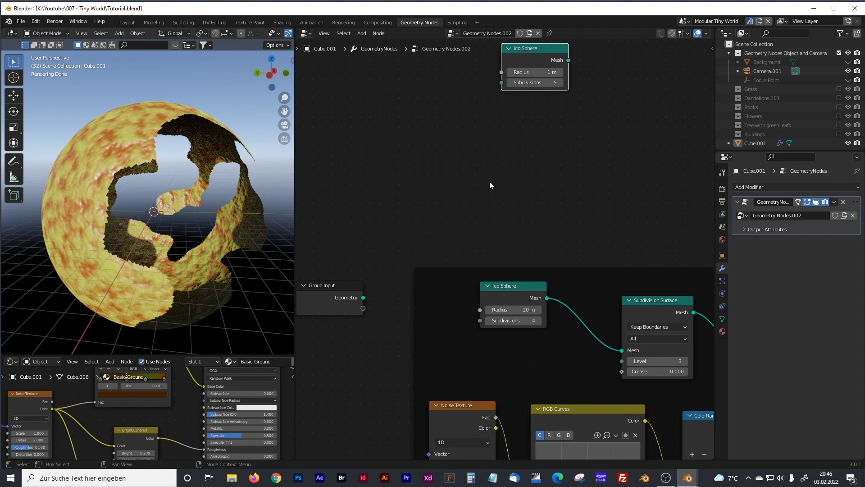
middle_click_drag(403, 205, 474, 226)
left_click_drag(410, 305, 355, 300)
left_click(419, 242)
key("shift+a")
left_click(419, 240)
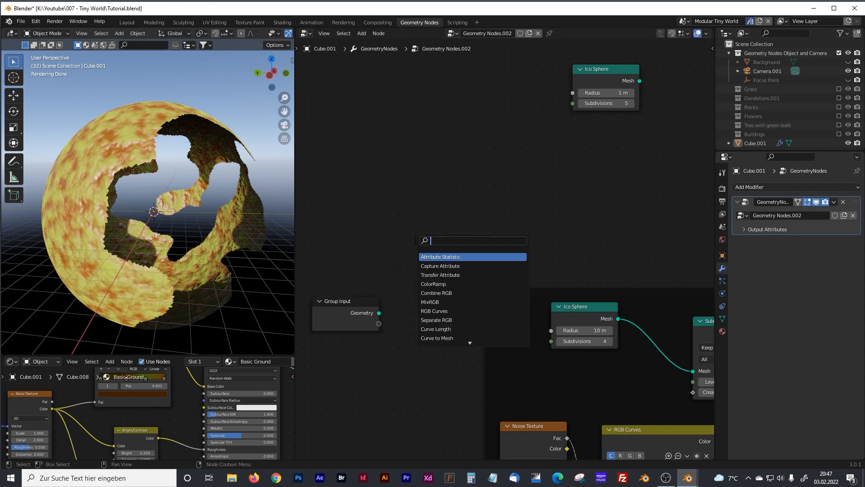
type("value")
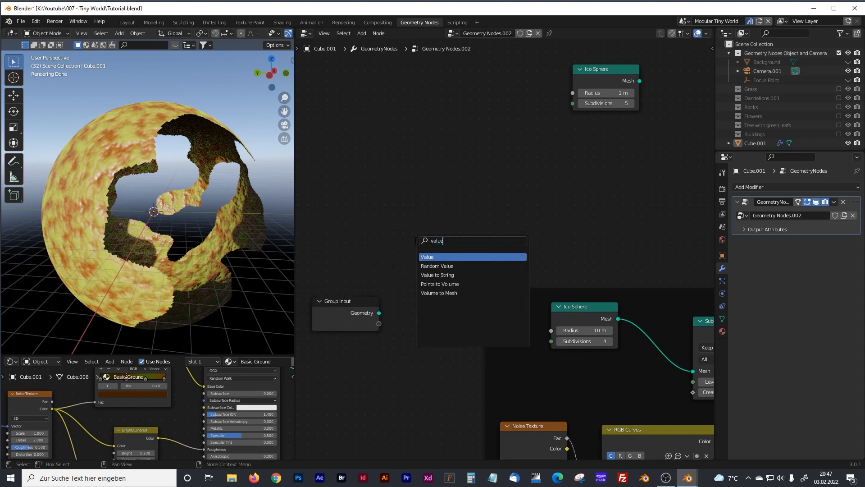
left_click(435, 256)
left_click(409, 202)
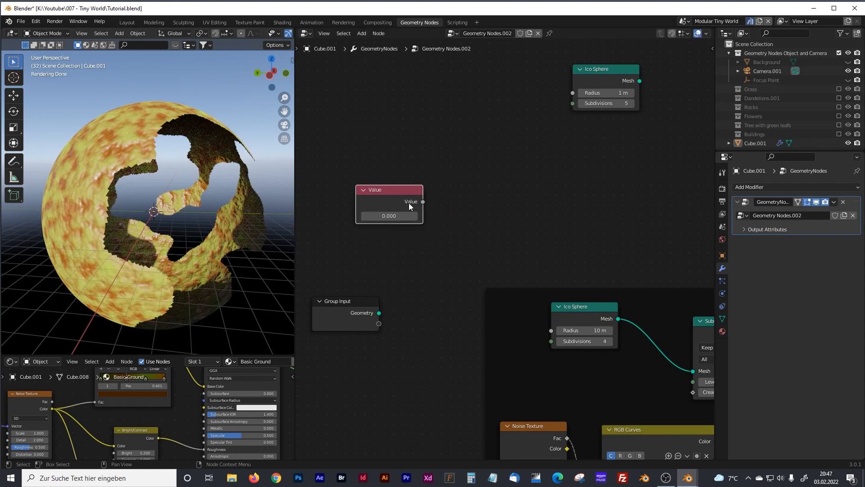
Connect the Value node to the Radius of both Ico Sphere nodes and set it to 10.
left_click_drag(423, 202, 572, 94)
left_click_drag(423, 201, 552, 334)
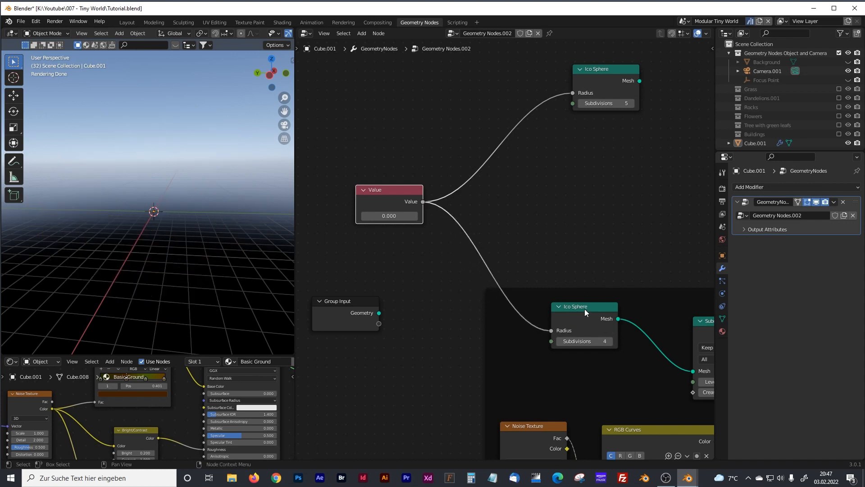
left_click(391, 215)
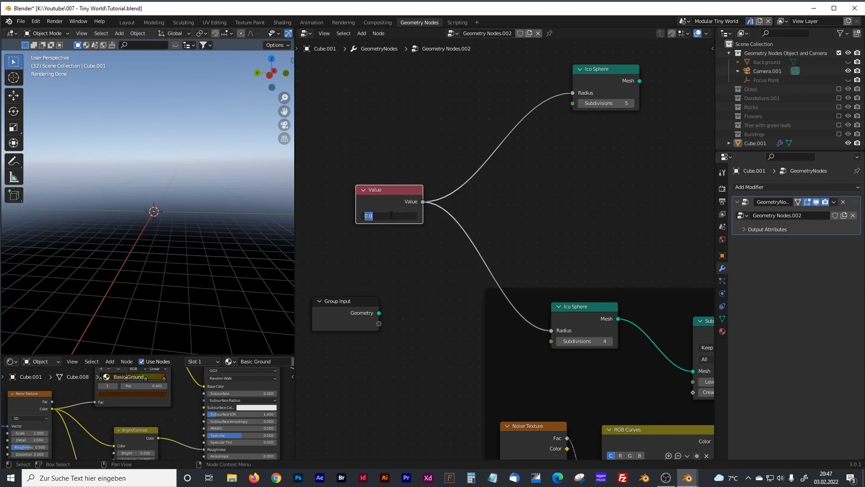
type("10")
key("Return")
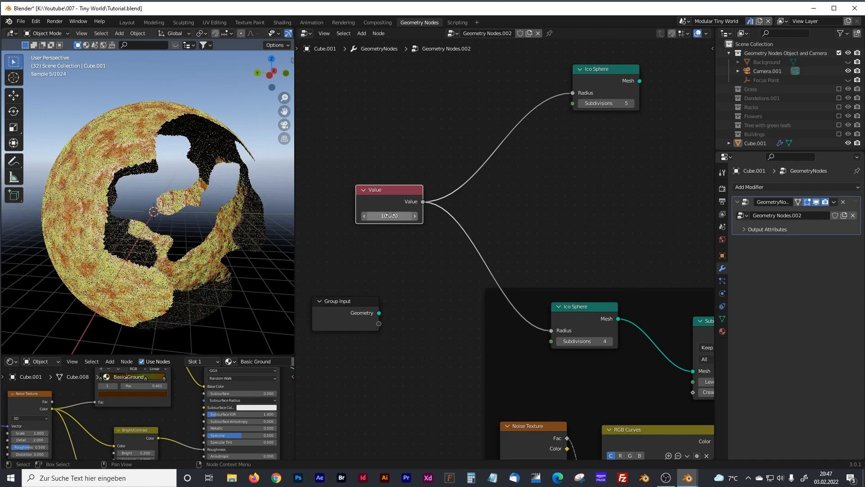
Insert a Math node set to Subtract between the Value node and the upper Ico Sphere's Radius.
key("shift+a")
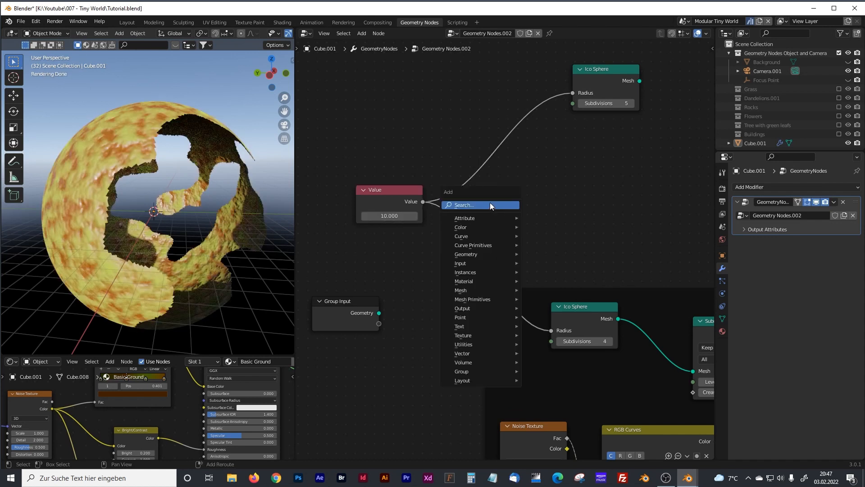
left_click(490, 202)
type("math")
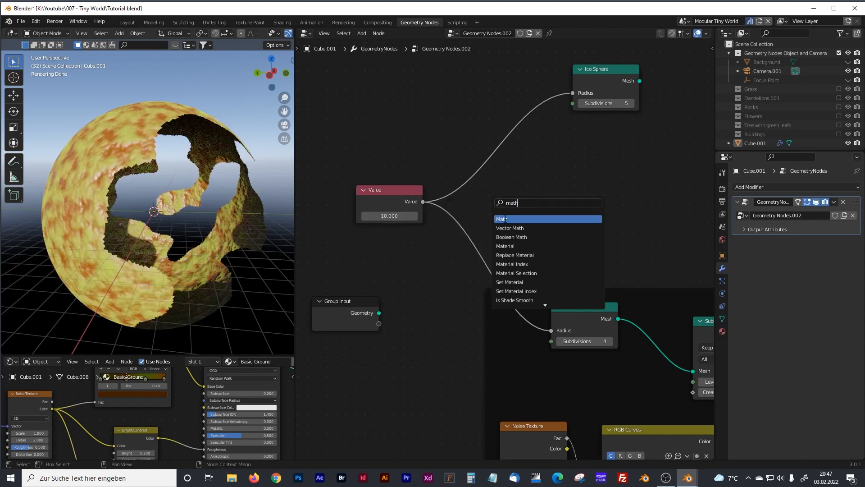
left_click(505, 219)
left_click(496, 147)
scroll(563, 180, "up", 2)
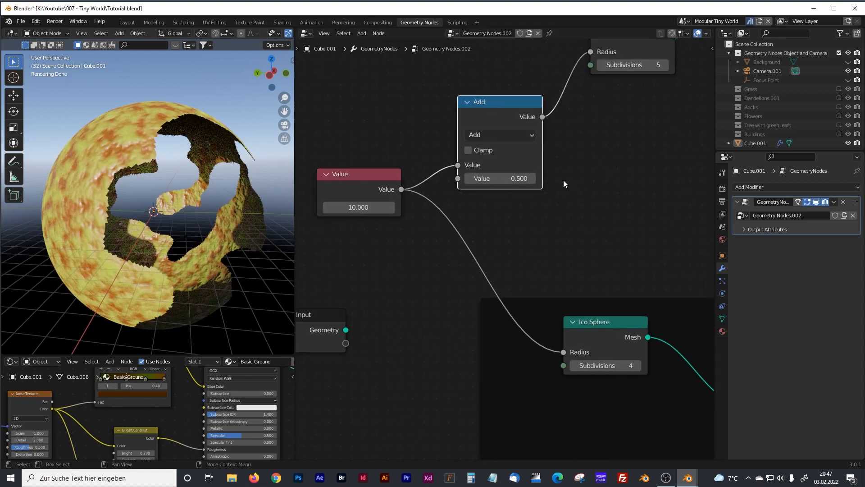
left_click(501, 135)
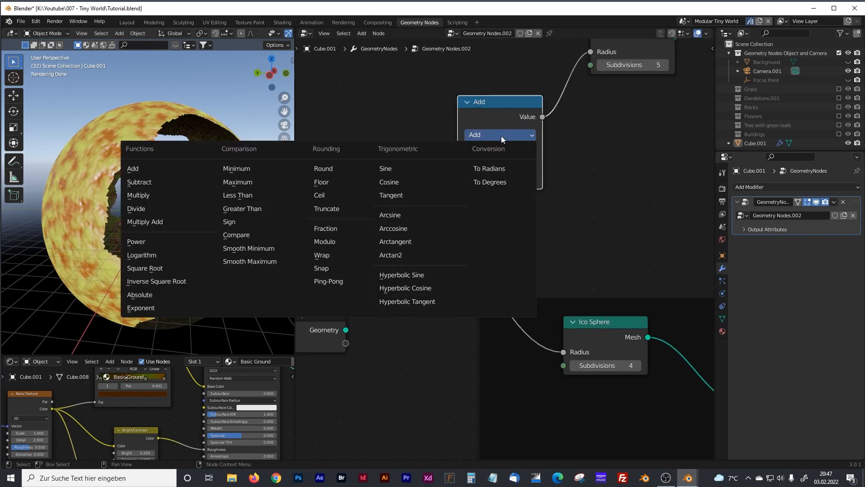
left_click(146, 183)
Set the Subtract node's second value to 0.001.
middle_click_drag(624, 182, 609, 237)
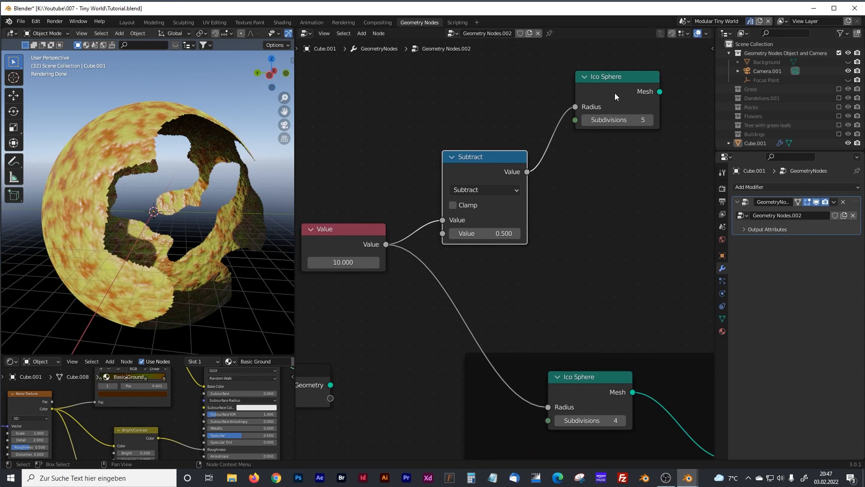
left_click(503, 234)
type("0")
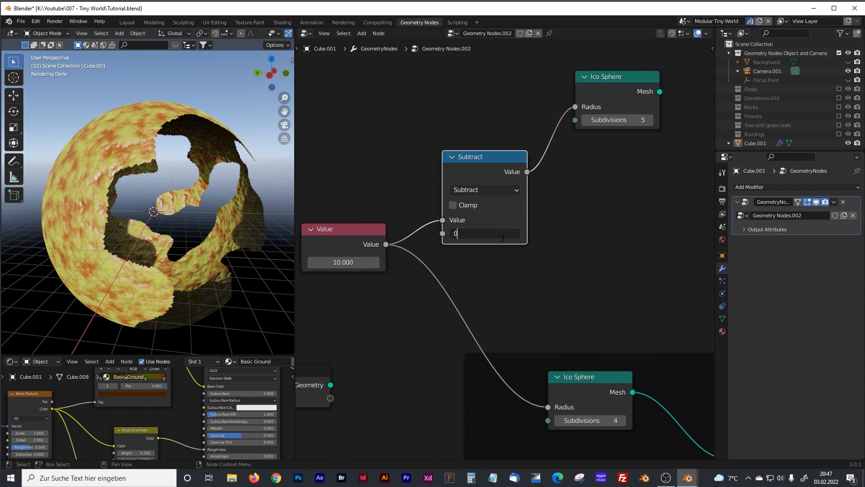
key("Return")
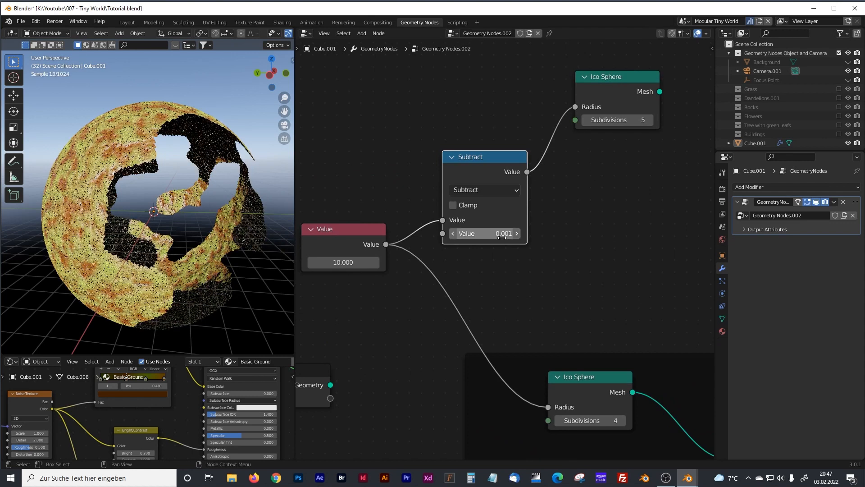
Move the Group Output node further away from the Land frame to make room for another node.
scroll(605, 219, "down", 2)
scroll(623, 222, "down", 6)
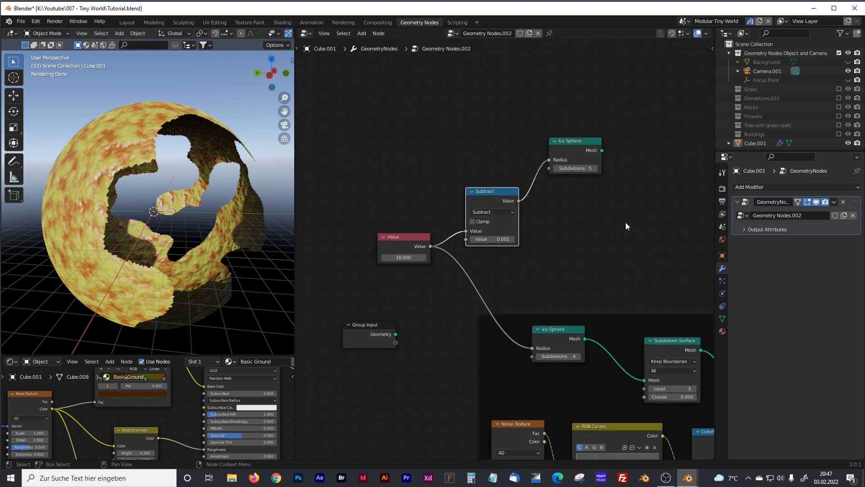
middle_click_drag(617, 222, 578, 218)
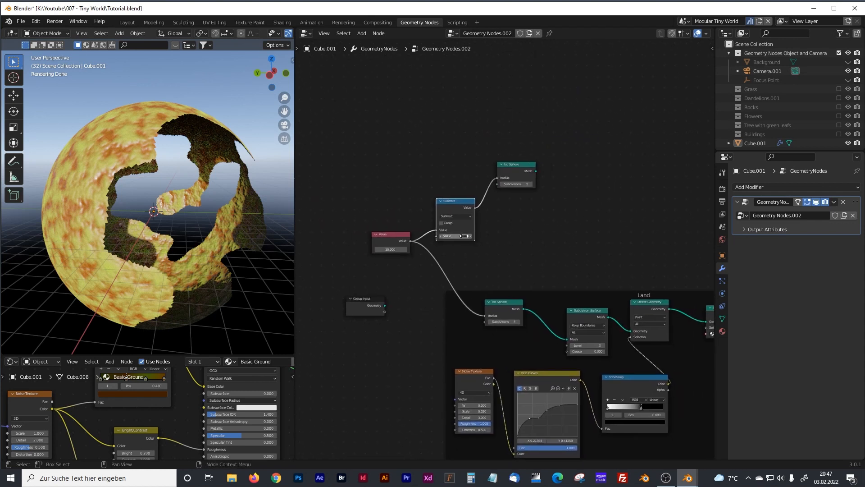
middle_click_drag(561, 237, 462, 215)
scroll(523, 220, "down", 3)
middle_click_drag(585, 216, 500, 226)
left_click_drag(612, 277, 678, 271)
Insert a Join Geometry node between the Switch and Group Output nodes and connect the upper Ico Sphere's mesh to it.
key("shift+a")
left_click(573, 230)
type("join")
left_click(584, 255)
left_click(622, 257)
mouse_move(620, 237)
left_mouse_down()
mouse_move(665, 273)
mouse_move(636, 278)
mouse_move(631, 242)
left_mouse_up()
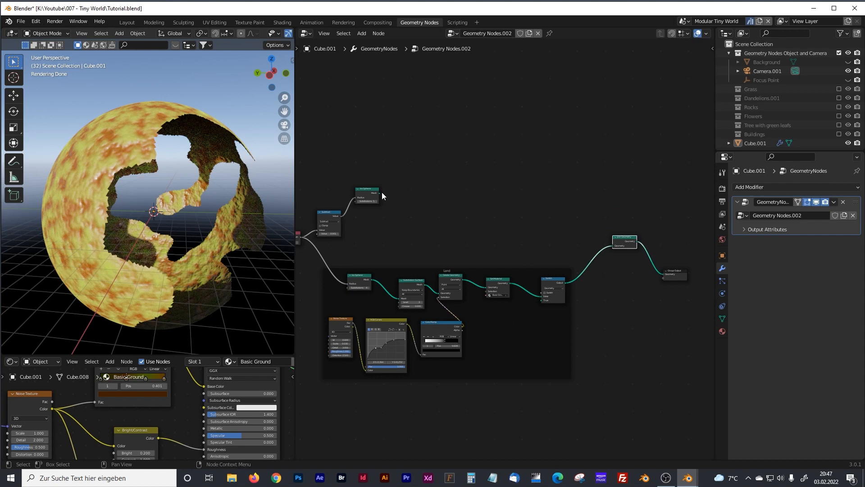
left_click_drag(381, 193, 612, 248)
Try a range of second values on the Subtract node, from below zero up to about 2.7, to compare sphere sizes.
scroll(377, 221, "up", 2)
middle_click_drag(378, 221, 490, 238)
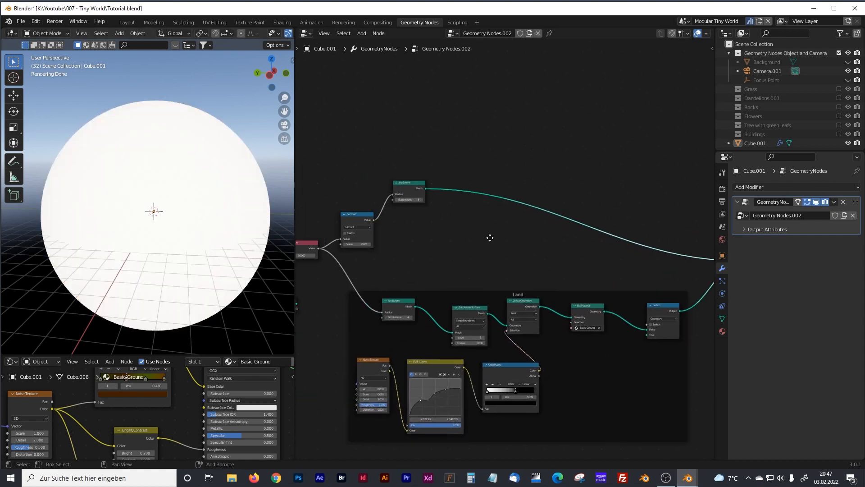
scroll(488, 230, "up", 3)
middle_click_drag(405, 226, 473, 269)
left_click(458, 273)
left_click(458, 273)
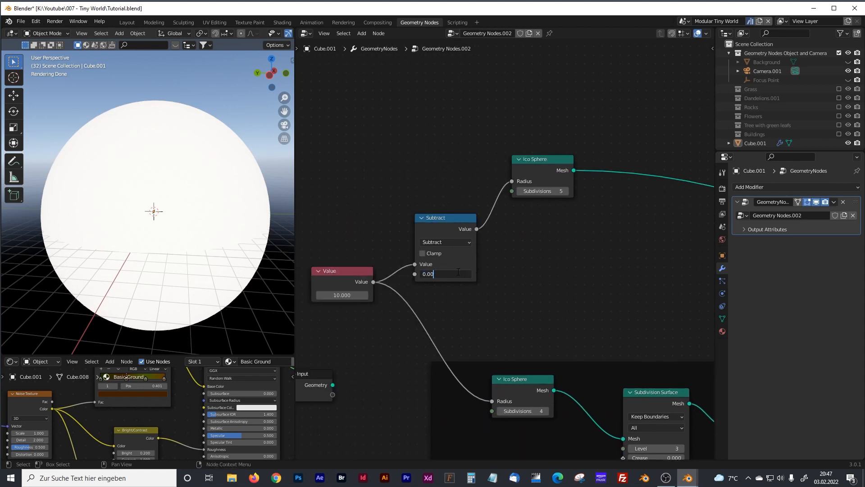
type("-0.1")
key("Return")
left_click(422, 274)
left_click(422, 274)
left_click(422, 274)
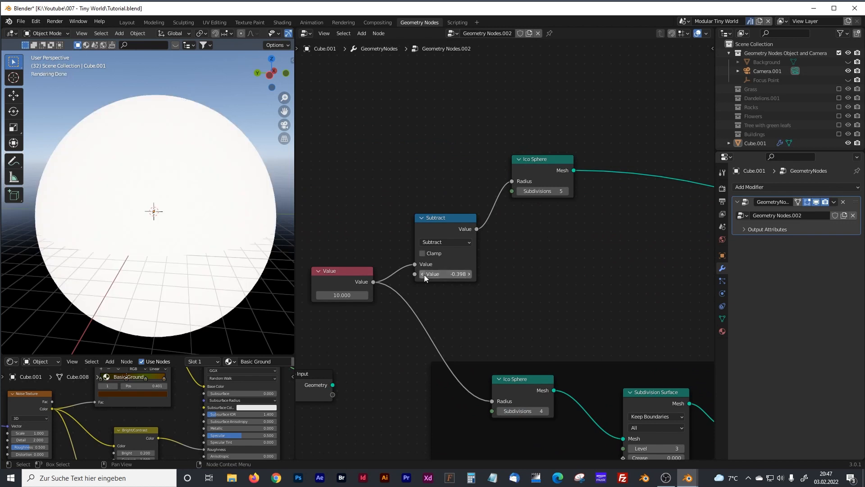
left_click(423, 274)
left_click(422, 274)
left_click(422, 273)
left_click_drag(440, 275, 458, 275)
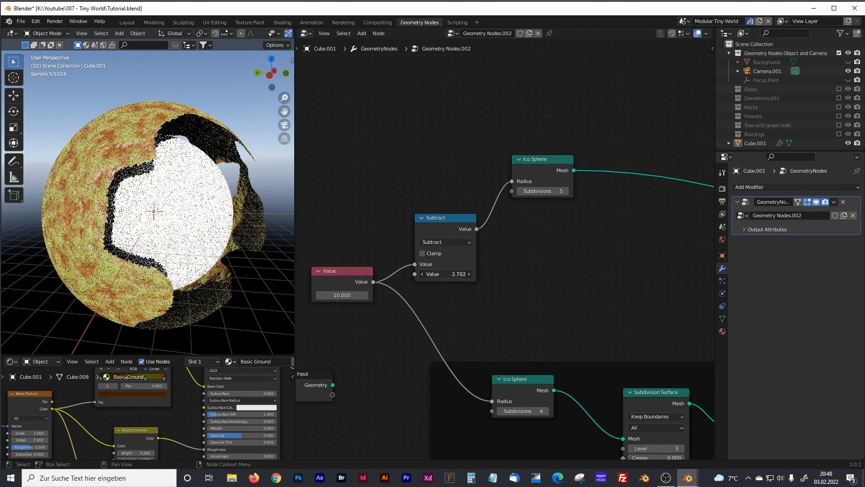
Try 0.02 and 0.05 as the Subtract node's second value.
left_click(459, 275)
type("0")
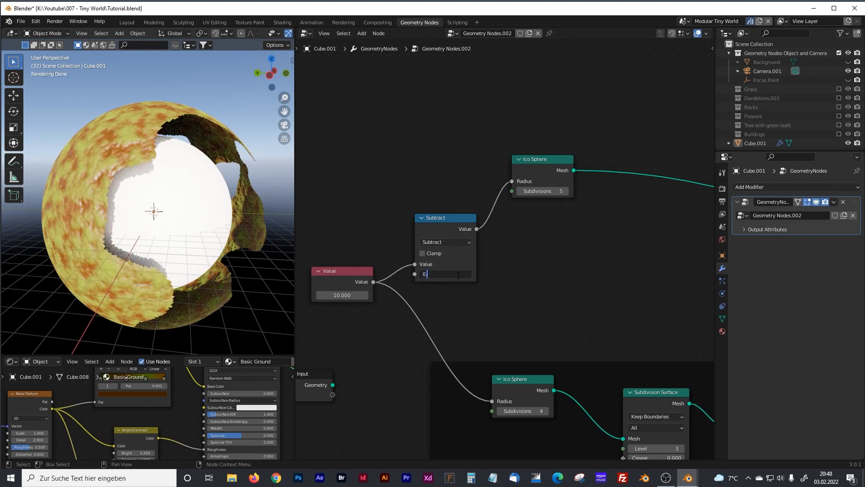
type(".02")
key("Return")
left_click(458, 275)
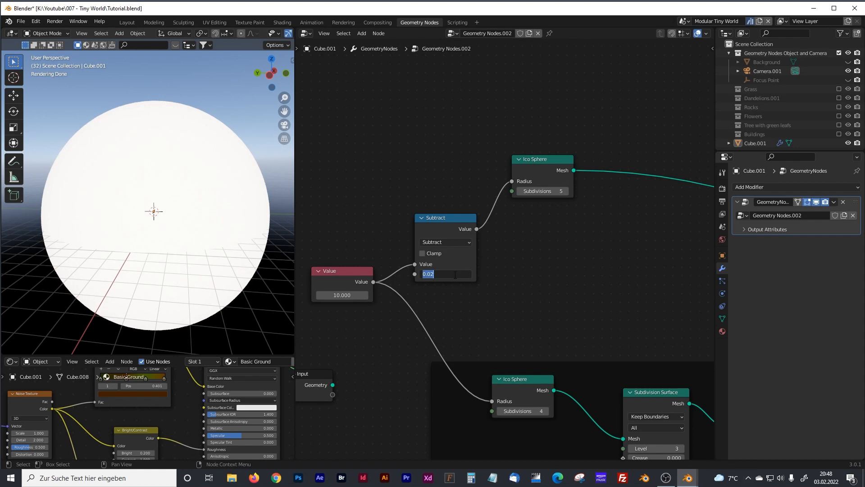
key("BackSpace")
type("5")
key("Return")
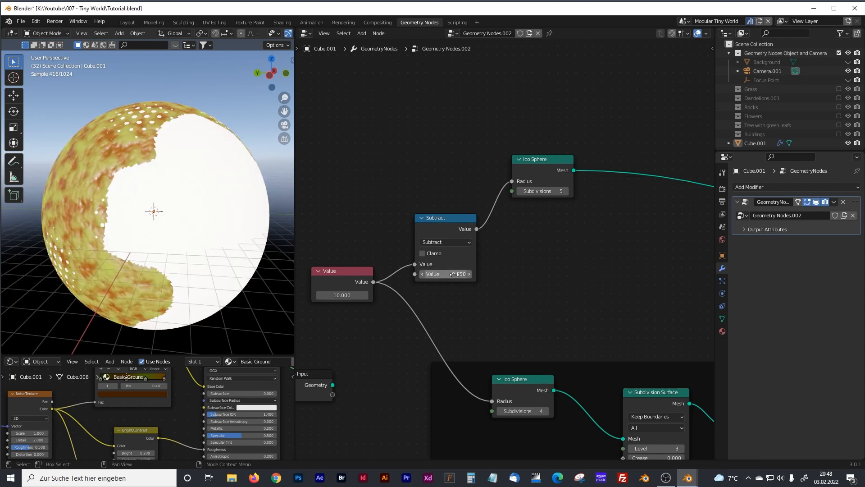
Set the Subtract node's second value to 0.09 and check the sphere against the land from another angle.
left_click(455, 274)
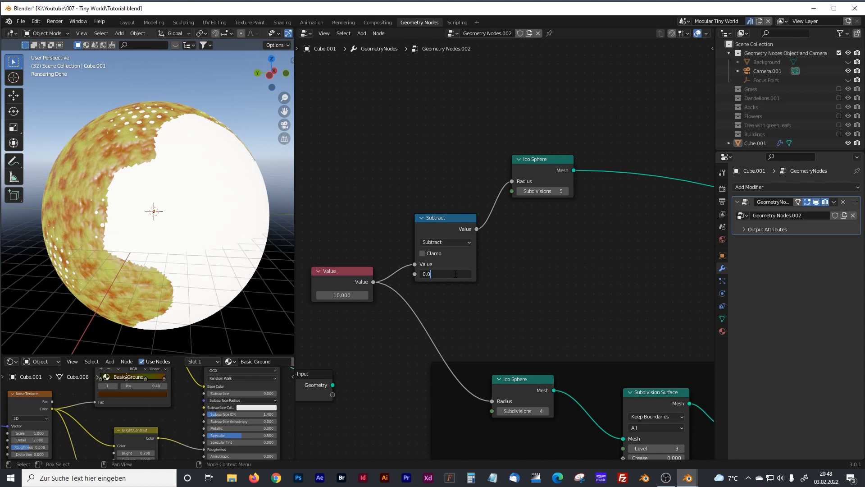
type("0.09")
key("Return")
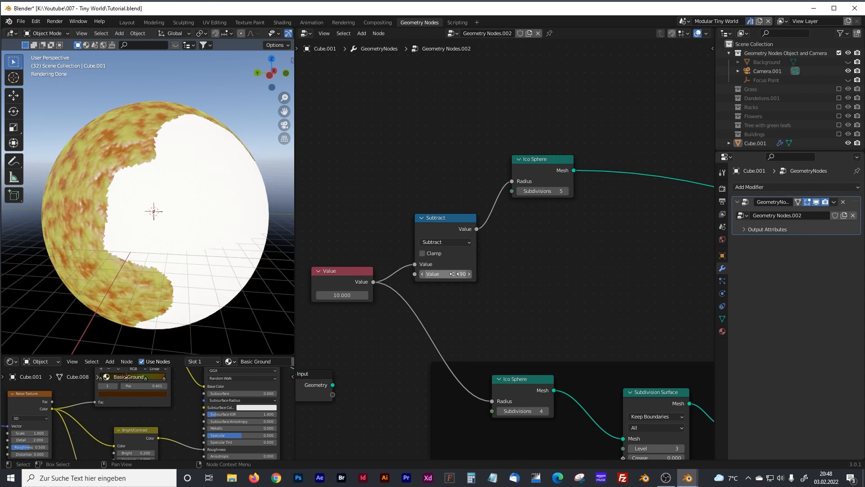
middle_click_drag(218, 156, 197, 168)
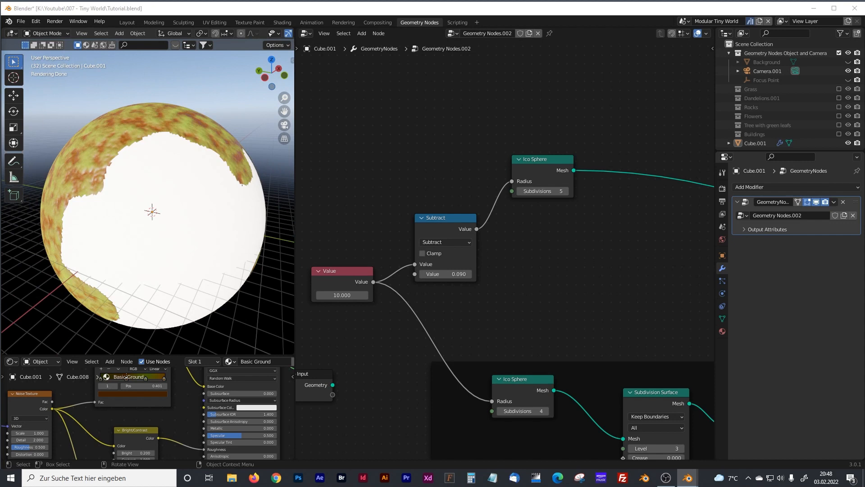
Insert a Set Material node after the upper Ico Sphere and assign the Ocean material to it.
middle_click_drag(634, 276, 473, 235)
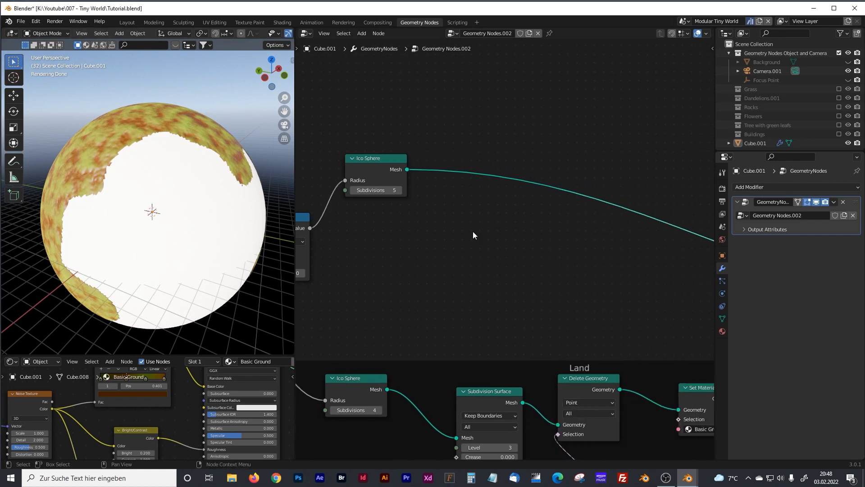
key("shift+a")
left_click(471, 228)
type("set ma")
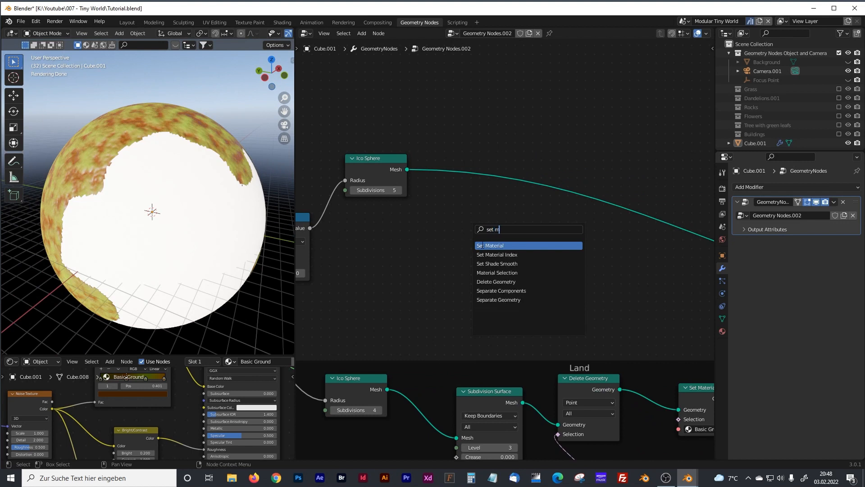
left_click(500, 248)
left_click(507, 191)
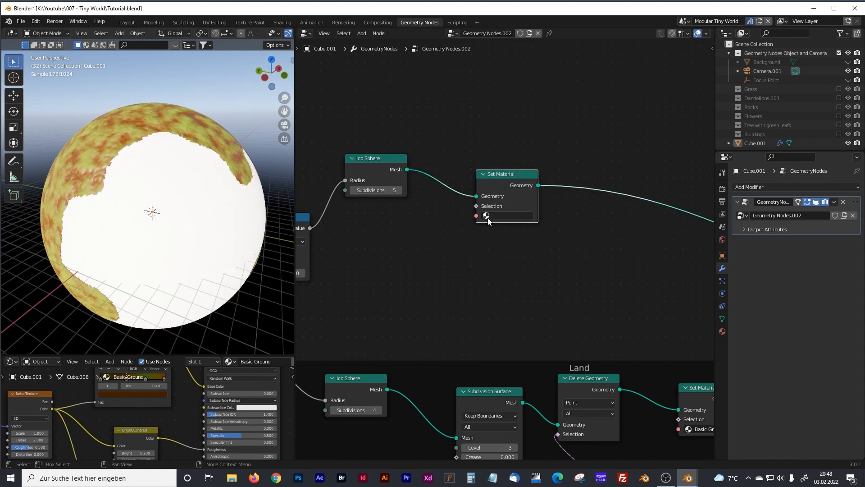
left_click(487, 216)
type("oc")
left_click(504, 229)
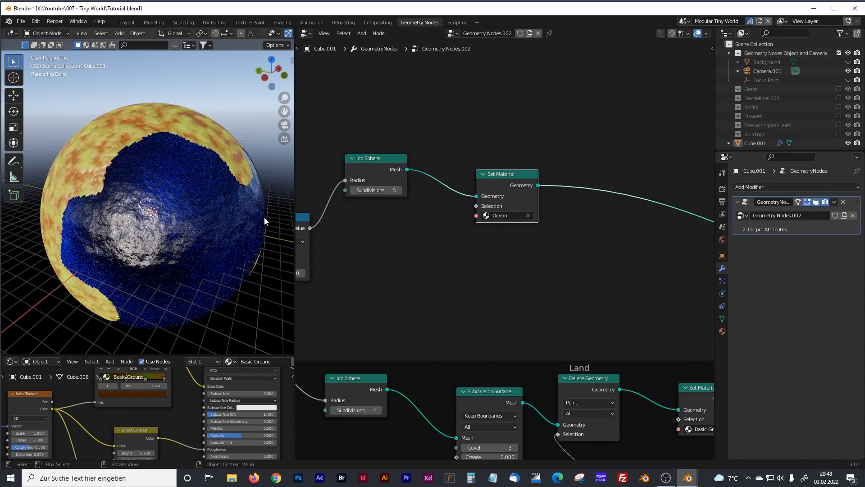
left_click_drag(171, 356, 185, 205)
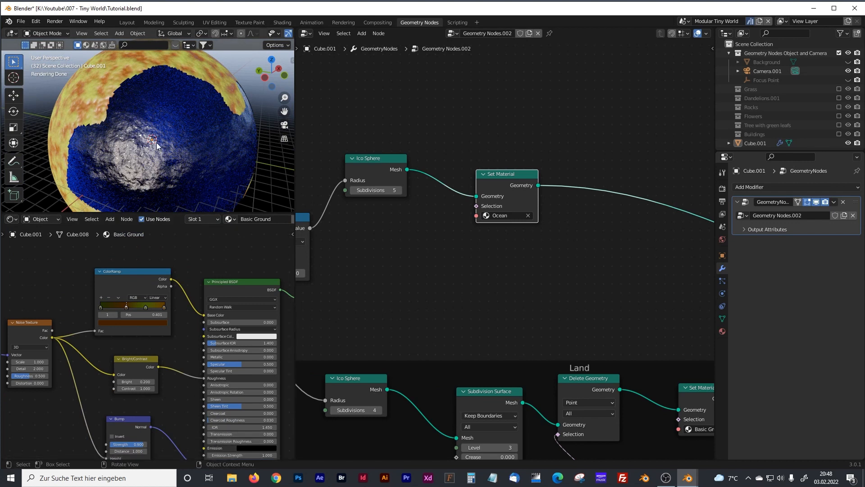
left_click_drag(169, 213, 173, 330)
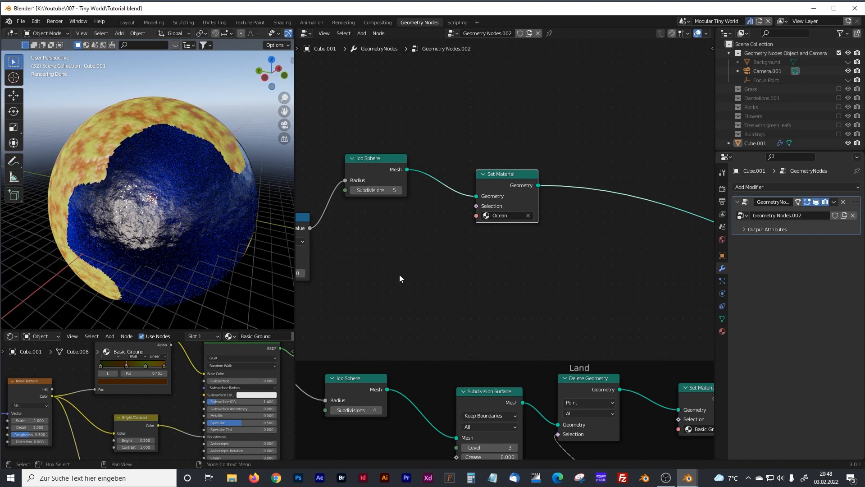
Line up the upper Ico Sphere and Ocean Set Material nodes with the Subtract node and move the Value node further away.
middle_click_drag(412, 272, 473, 268)
scroll(472, 267, "down", 3)
left_click_drag(449, 171, 455, 207)
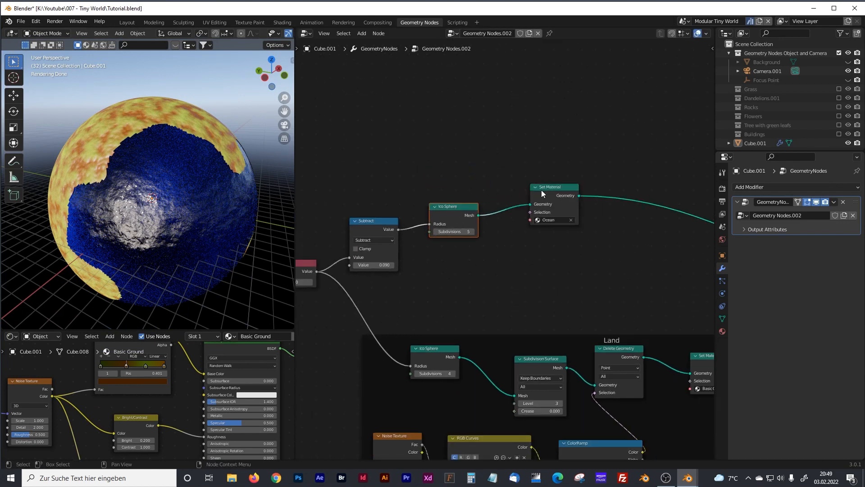
left_click_drag(541, 190, 530, 212)
middle_click_drag(419, 190, 528, 168)
left_click_drag(398, 240, 341, 241)
Wrap the Subtract, upper Ico Sphere and Set Material nodes in a frame labelled Ocean.
middle_click_drag(511, 163, 413, 175)
left_click_drag(362, 162, 592, 290)
key("ctrl+j")
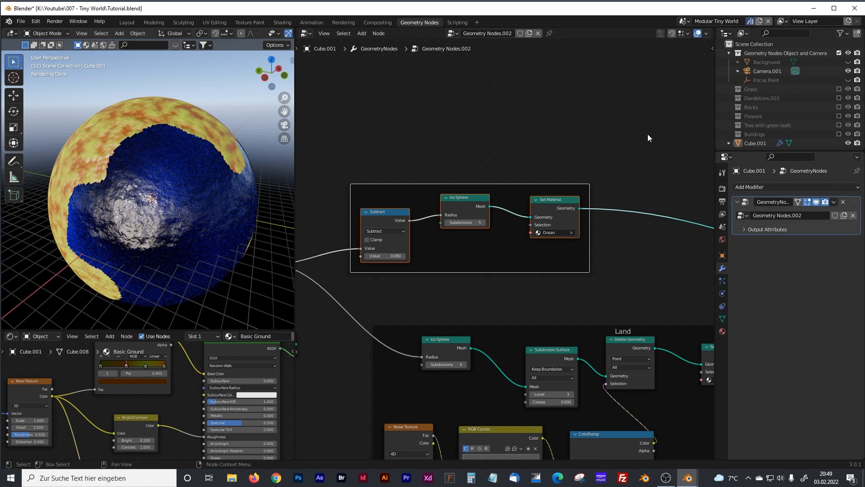
left_click_drag(512, 186, 542, 192)
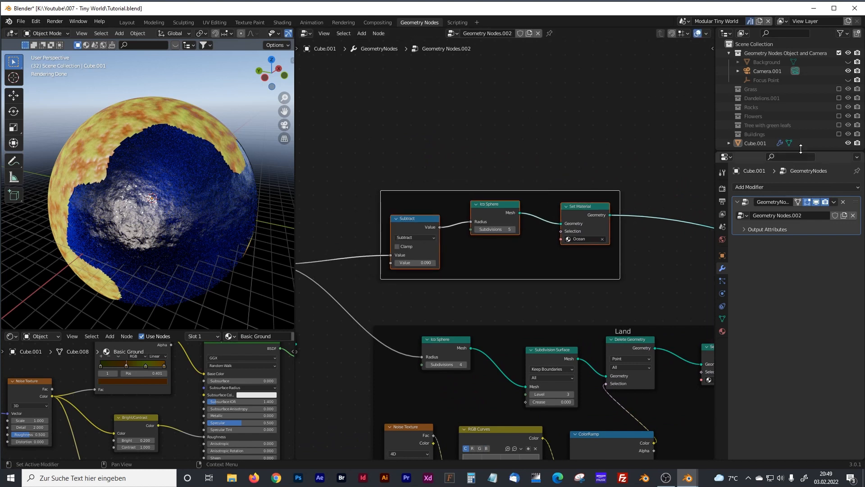
left_click(711, 49)
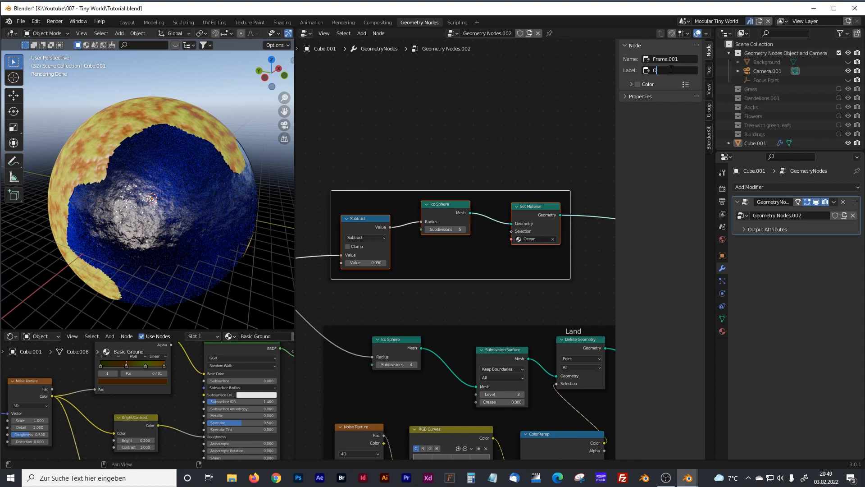
key("Return")
left_click(463, 153)
Add another Ico Sphere node above the Ocean frame.
middle_click_drag(462, 152, 478, 173)
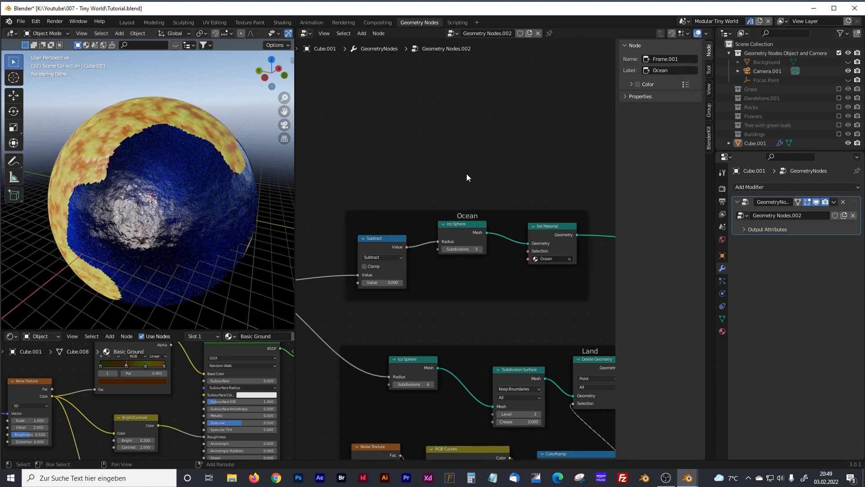
key("shift+a")
left_click(447, 172)
type("ico")
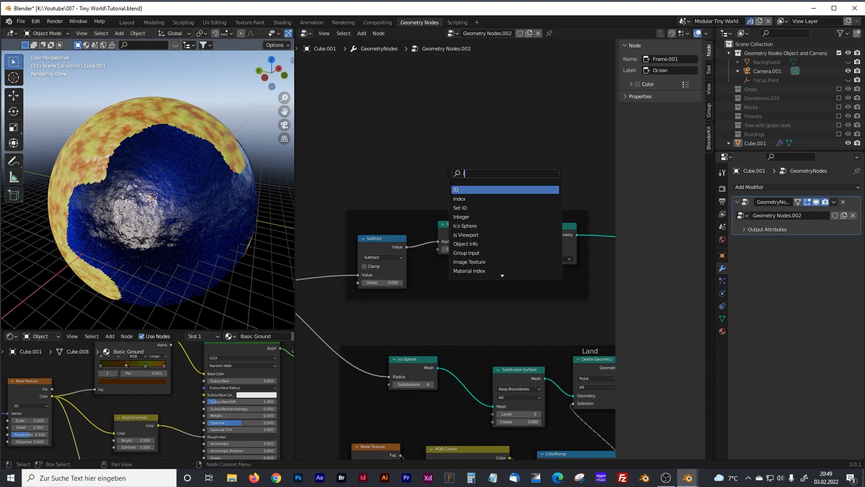
key("Return")
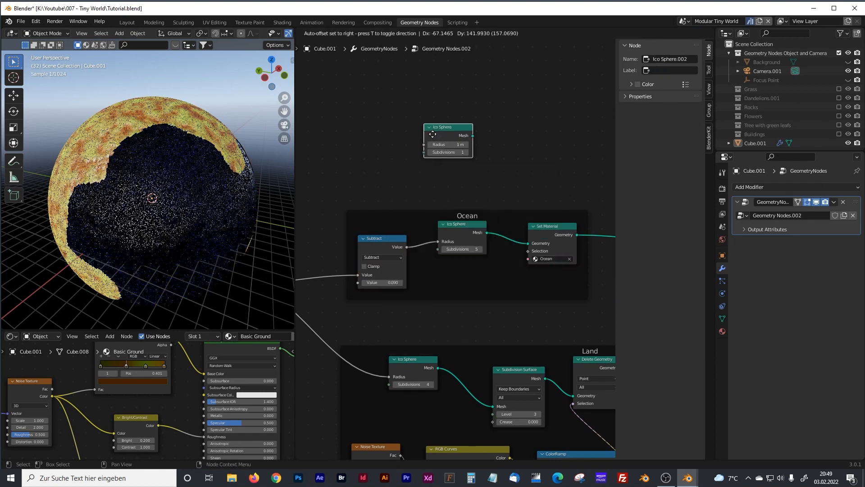
left_click(413, 120)
middle_click_drag(377, 219, 480, 203)
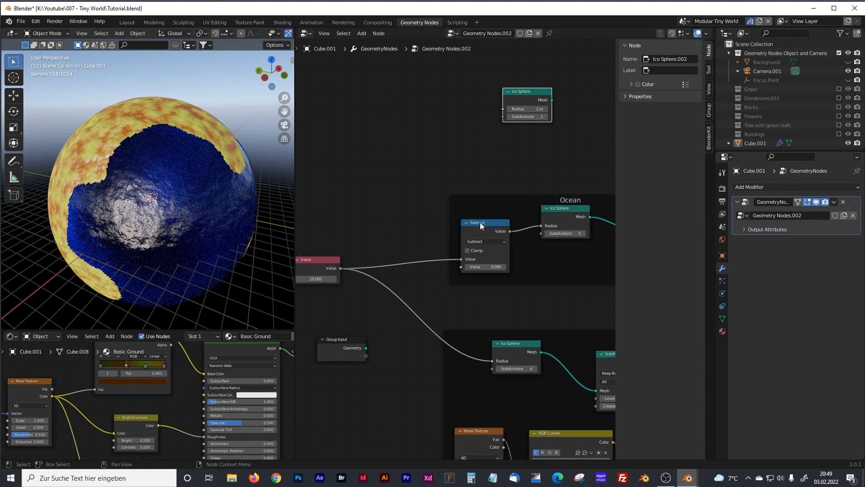
left_click_drag(518, 93, 537, 100)
left_click(466, 149)
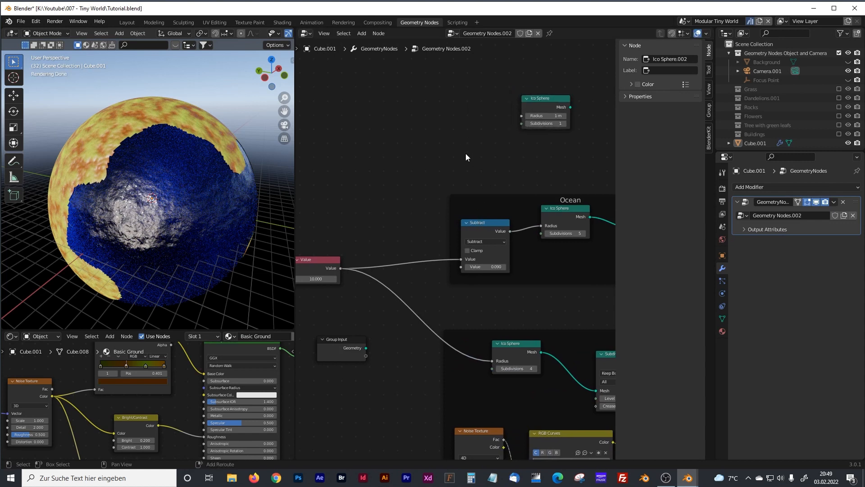
Add a Math node beside the new Ico Sphere, set to Subtract with a second value of 2.
middle_click_drag(462, 155, 433, 173)
key("shift+a")
type("math")
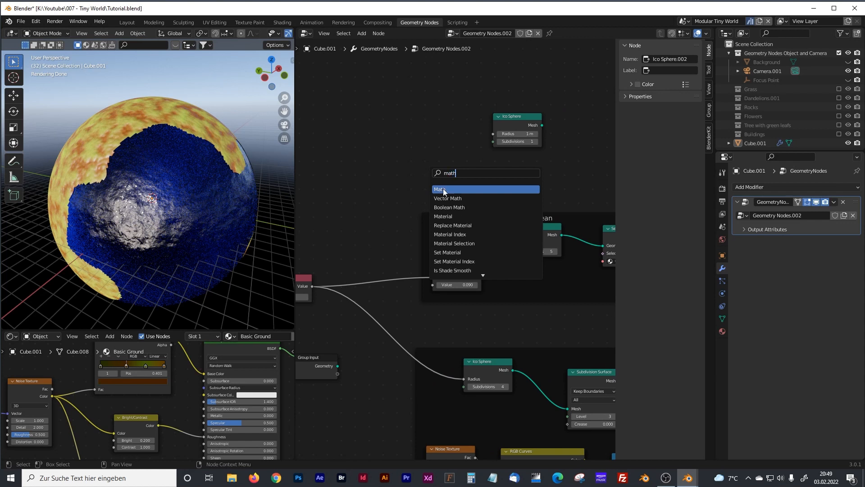
left_click(444, 190)
left_click(426, 171)
left_click(434, 155)
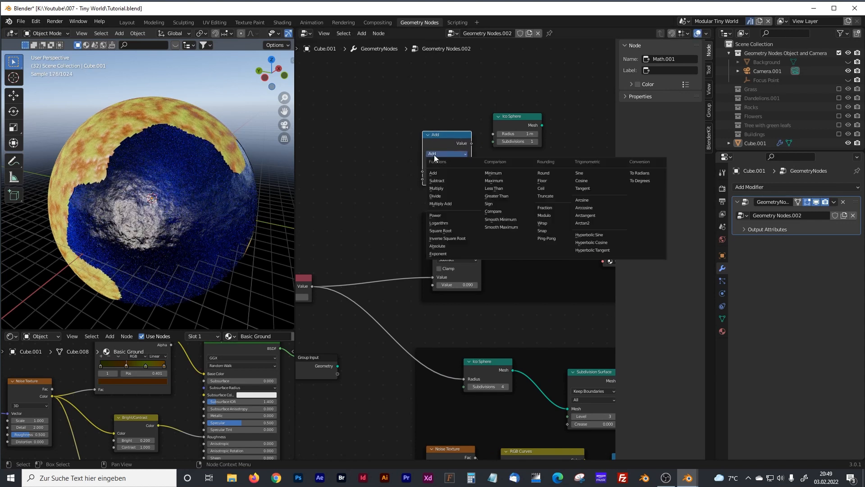
left_click(435, 180)
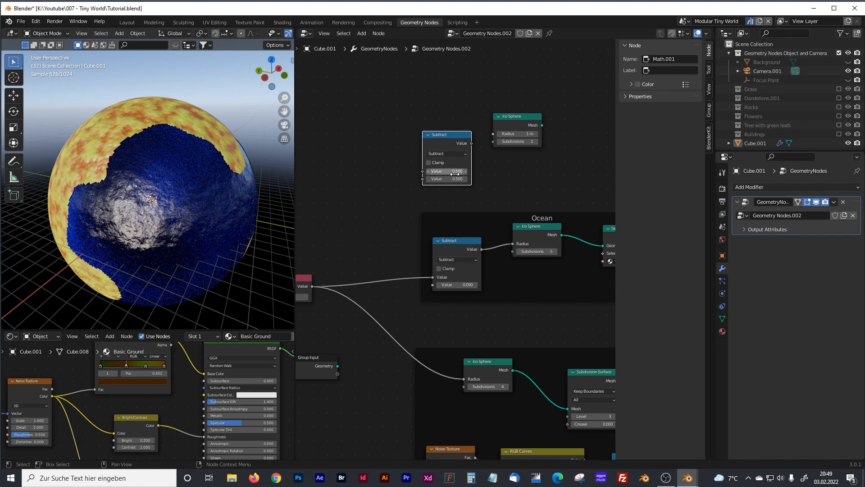
left_click(456, 179)
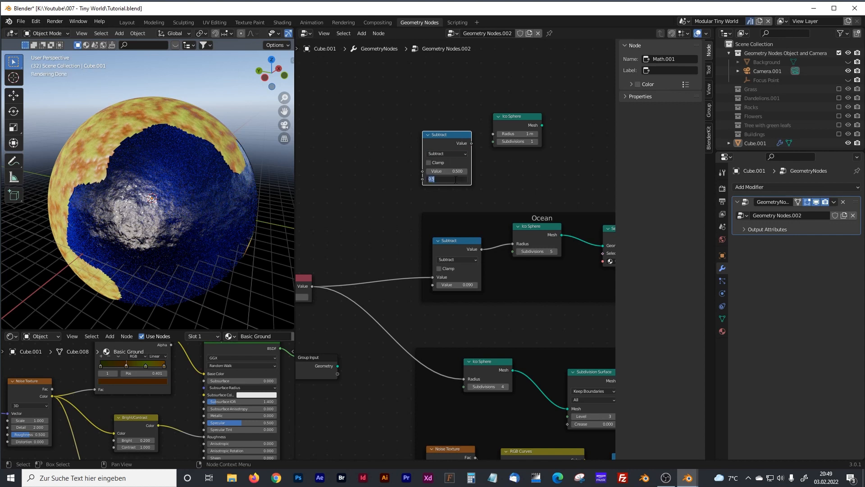
type("2")
key("Return")
Connect the Value node to the new Subtract node's first value and the Subtract result to the new Ico Sphere's Radius.
middle_click_drag(408, 214, 469, 220)
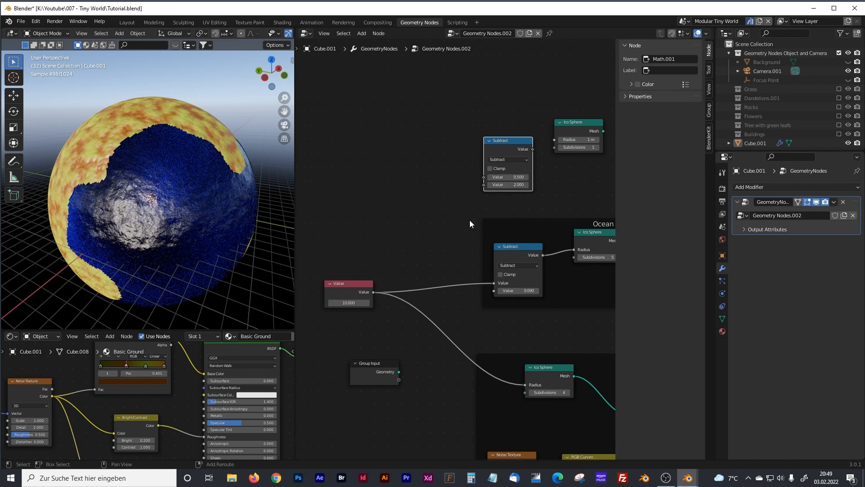
left_click_drag(373, 292, 482, 177)
middle_click_drag(551, 148, 424, 176)
left_click_drag(405, 177, 422, 168)
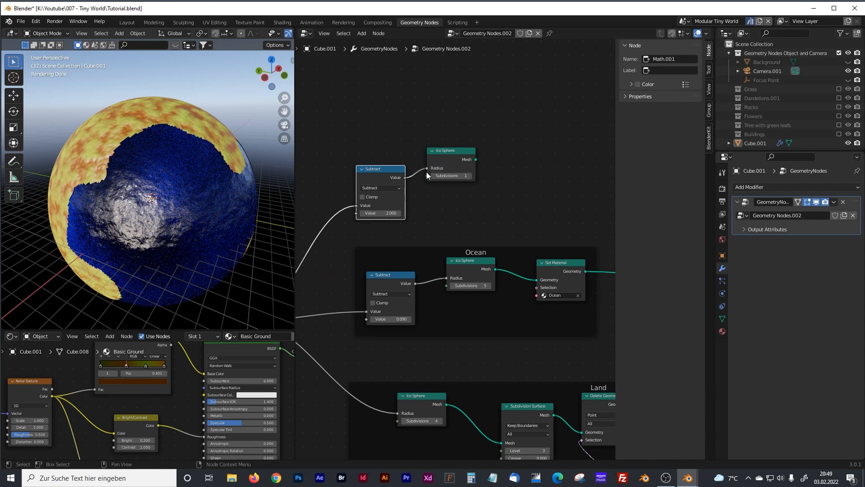
Set the new Ico Sphere's subdivisions to 3 and connect its mesh to the Join Geometry node.
double_click(465, 177)
type("3")
key("Return")
scroll(502, 203, "down", 10)
middle_click_drag(505, 204, 385, 186)
scroll(417, 196, "down", 1)
left_click_drag(348, 193, 526, 262)
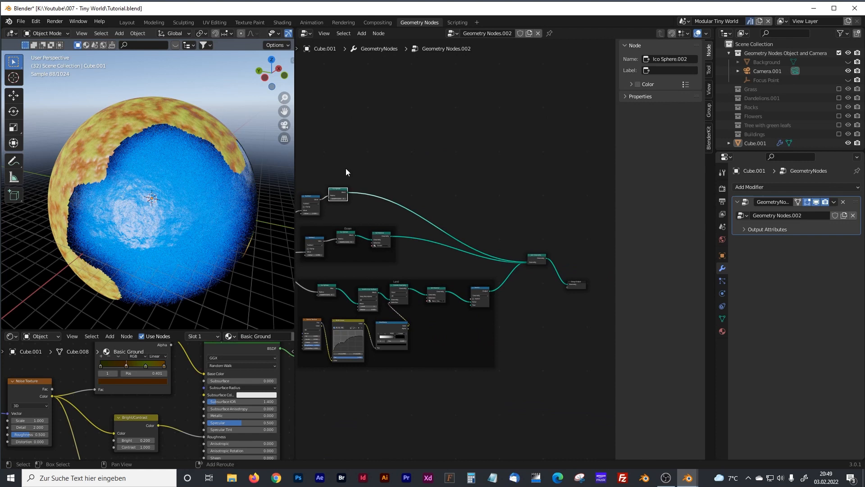
Add a Set Material node on the link between the inner Ico Sphere above the Ocean frame and Join Geometry.
middle_click_drag(345, 168, 427, 185)
scroll(451, 205, "up", 1)
scroll(451, 204, "up", 2)
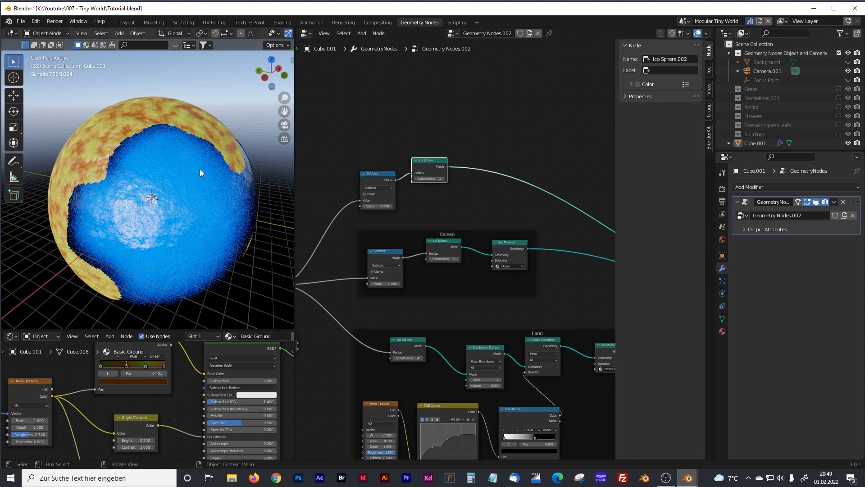
scroll(496, 228, "up", 2)
middle_click_drag(496, 227, 452, 259)
key("shift+a")
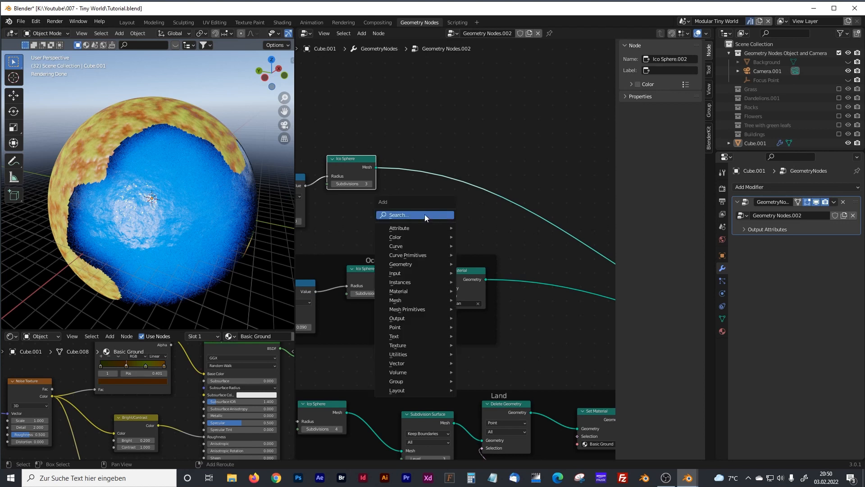
type("set")
key("Down")
key("Down")
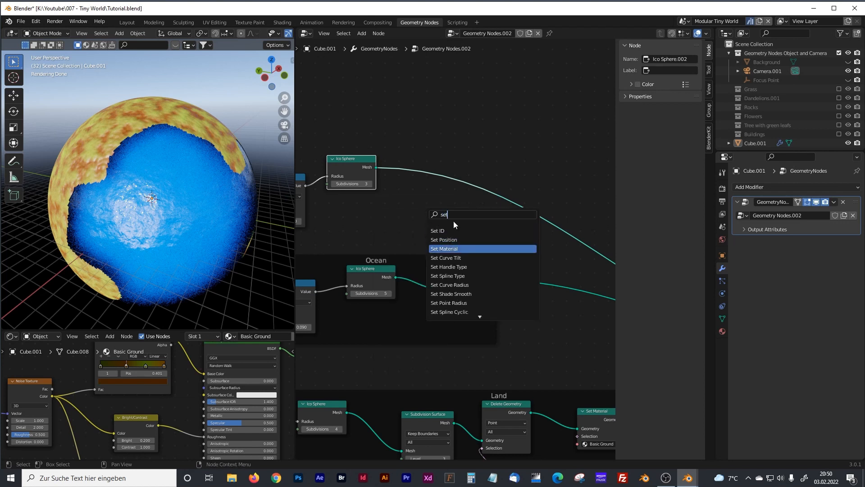
key("Return")
left_click(440, 191)
scroll(433, 205, "up", 3)
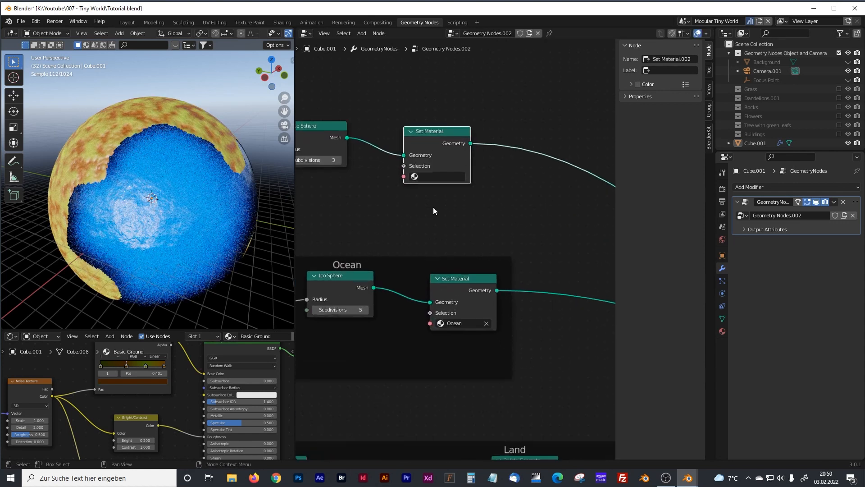
Assign the Basic Ground material in the new Set Material node of the inner sphere.
left_click(424, 172)
type("basic")
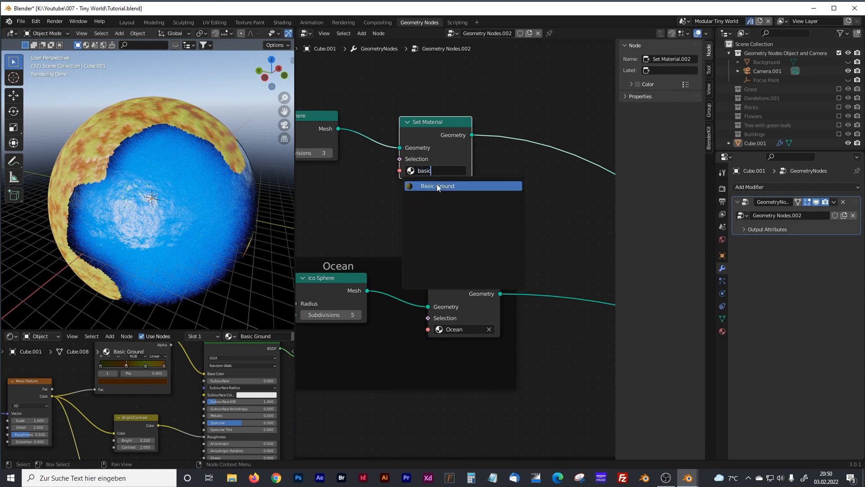
left_click(437, 186)
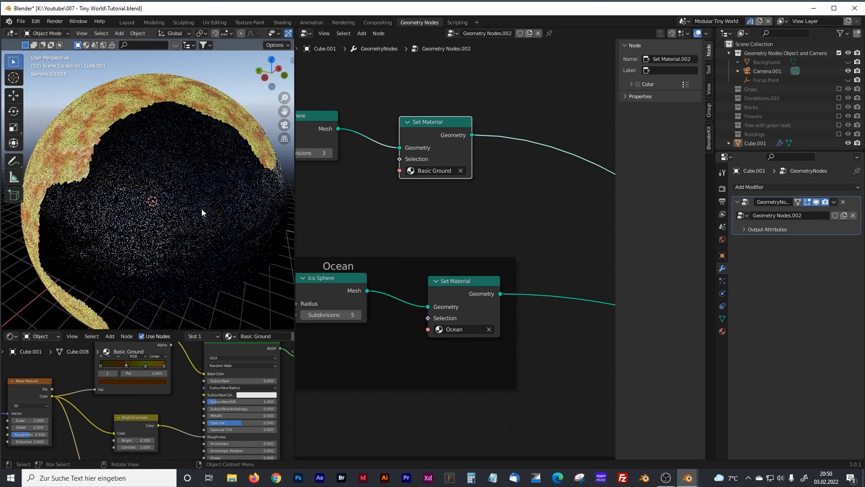
scroll(201, 210, "up", 2)
middle_click_drag(353, 207, 451, 223)
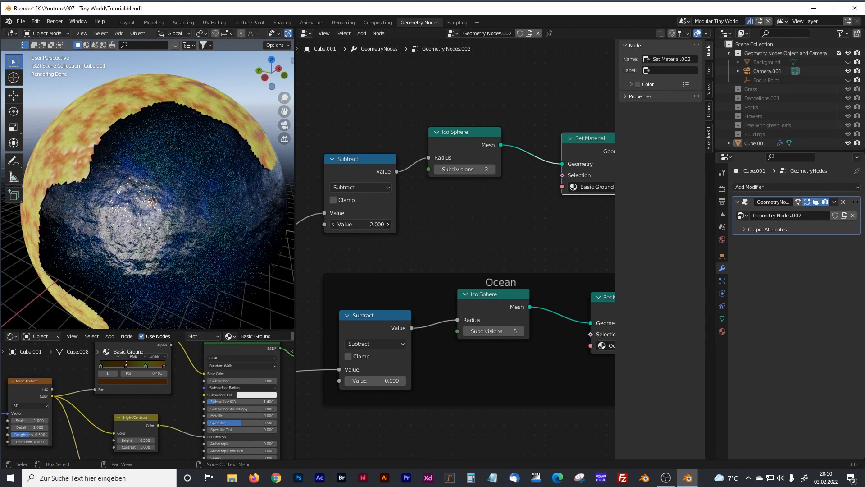
left_click_drag(360, 224, 387, 224)
left_click(421, 235)
middle_click_drag(211, 211, 221, 202)
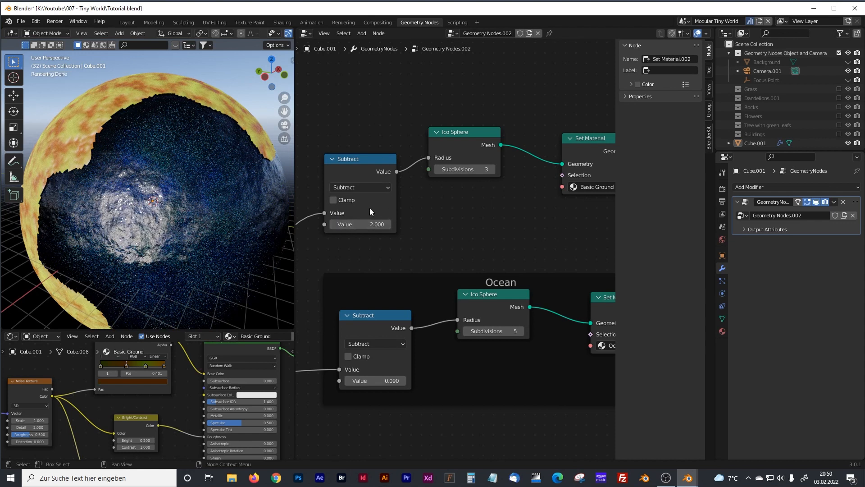
Group the inner sphere's Subtract, Ico Sphere and Set Material nodes in a frame labelled "Earth Core".
scroll(370, 207, "down", 4)
middle_click_drag(461, 221, 480, 228)
left_click_drag(342, 155, 504, 228)
key("ctrl+j")
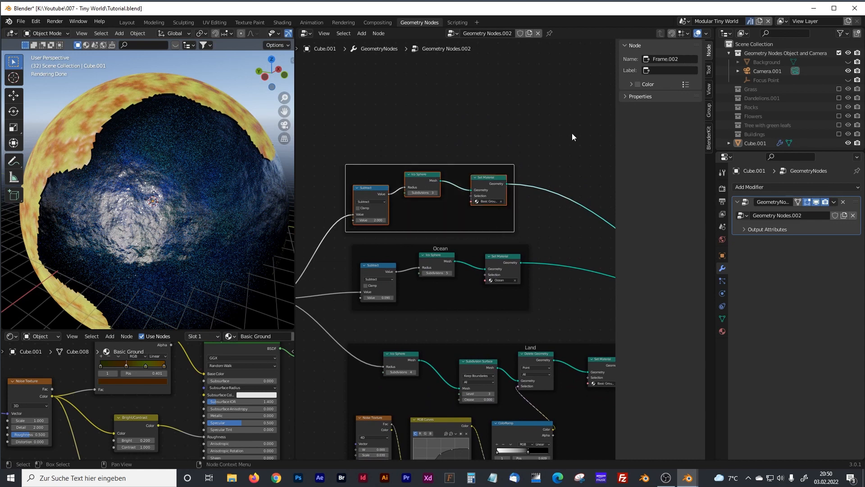
type("Earth Core")
key("Return")
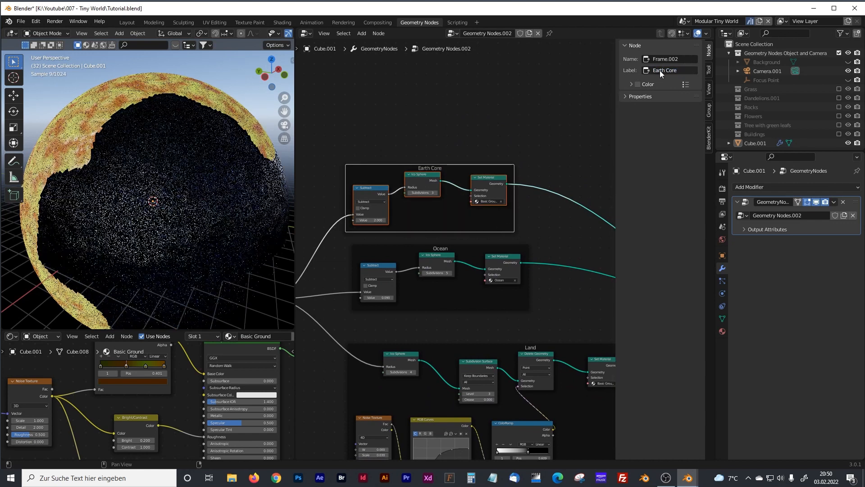
Widen the node editor and add another Ico Sphere node above the Earth Core frame.
middle_click_drag(185, 219, 225, 168)
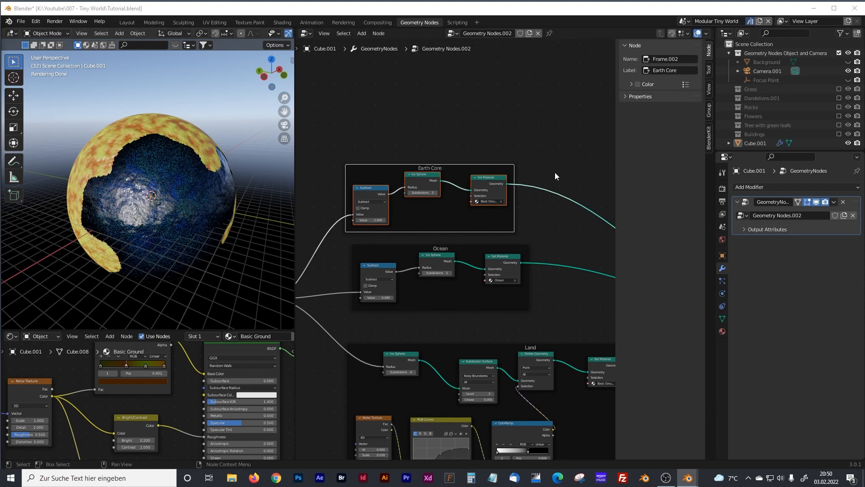
left_click_drag(295, 193, 249, 194)
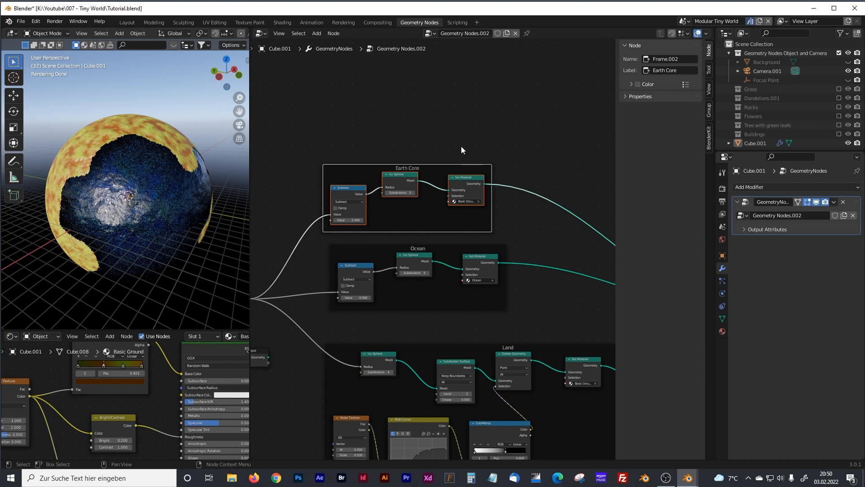
middle_click_drag(483, 154, 490, 204)
left_click(411, 166)
key("shift+a")
left_click(411, 168)
type("ico")
left_click(432, 183)
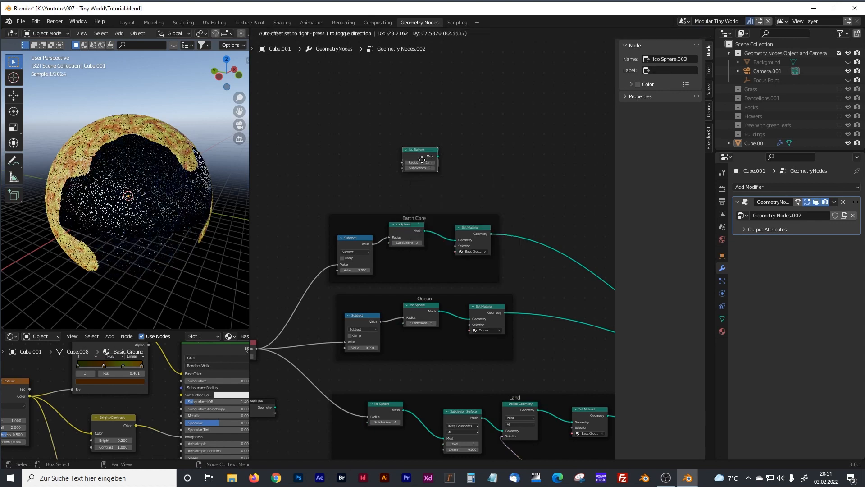
left_click(367, 136)
Connect the shared Value node to the Radius of the Ico Sphere above the Earth Core frame.
scroll(399, 179, "up", 1)
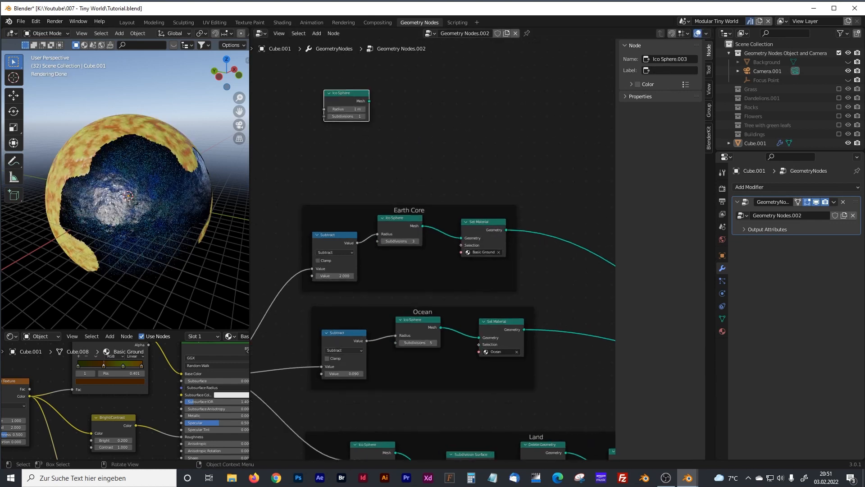
middle_click_drag(355, 122, 371, 168)
middle_click_drag(309, 222, 402, 189)
left_click_drag(318, 388, 487, 127)
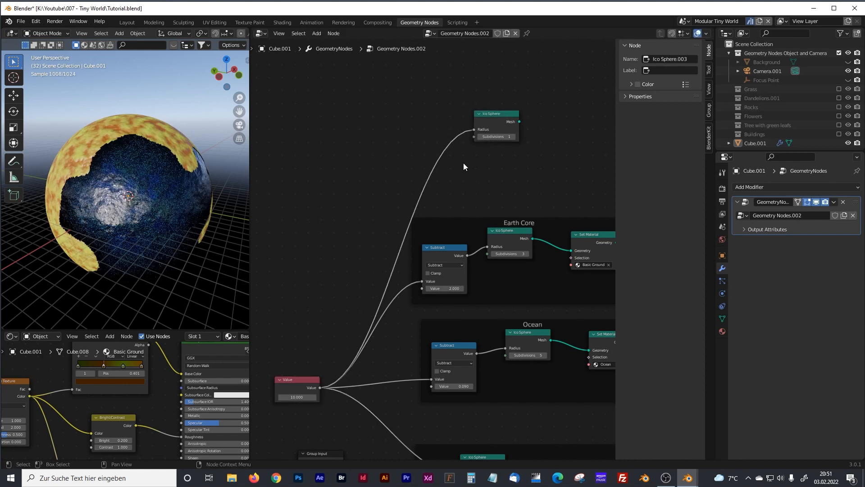
Insert a Math node set to Add on the link between the Value node and the new Ico Sphere's Radius.
key("shift+a")
left_click(436, 166)
type("math")
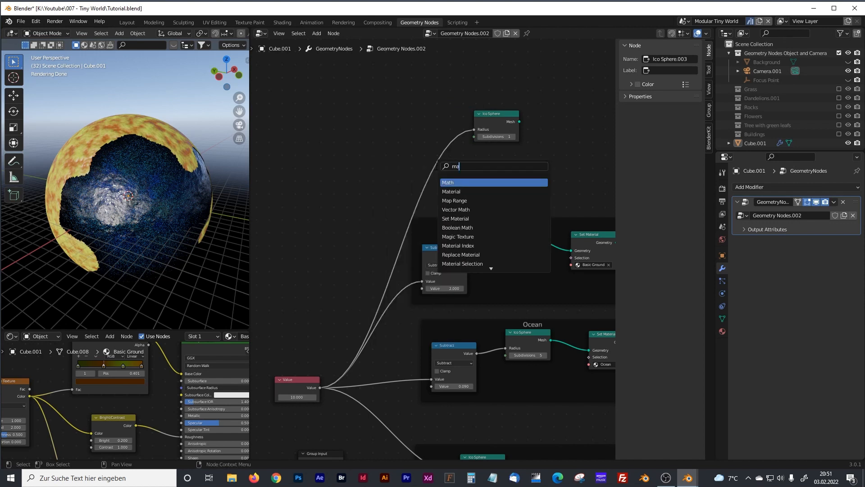
key("Return")
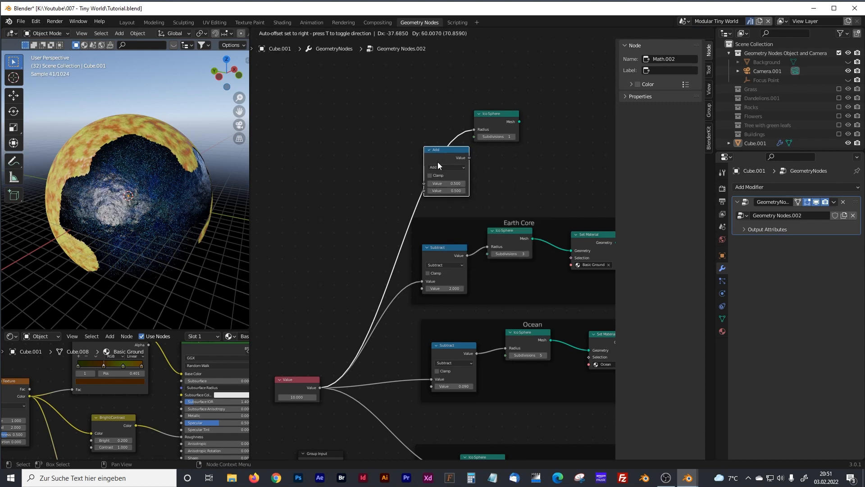
left_click(430, 167)
left_click(429, 166)
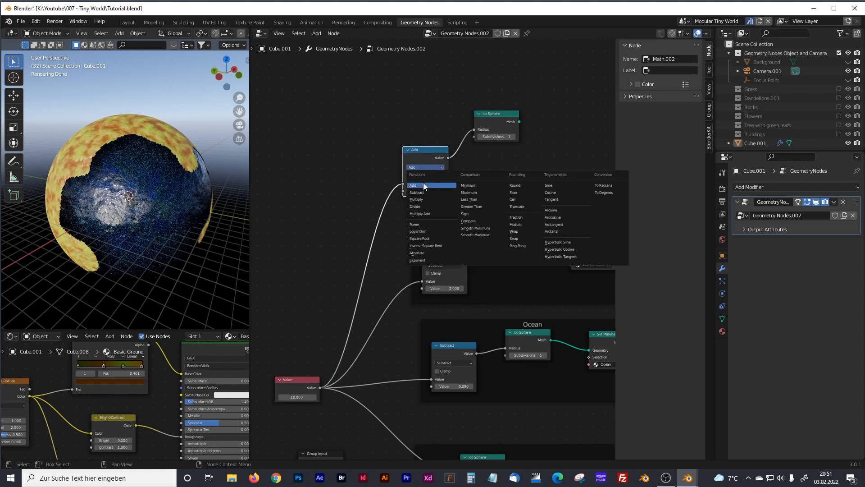
left_click(420, 186)
Set the Add node's second value to 15.
scroll(426, 190, "up", 3)
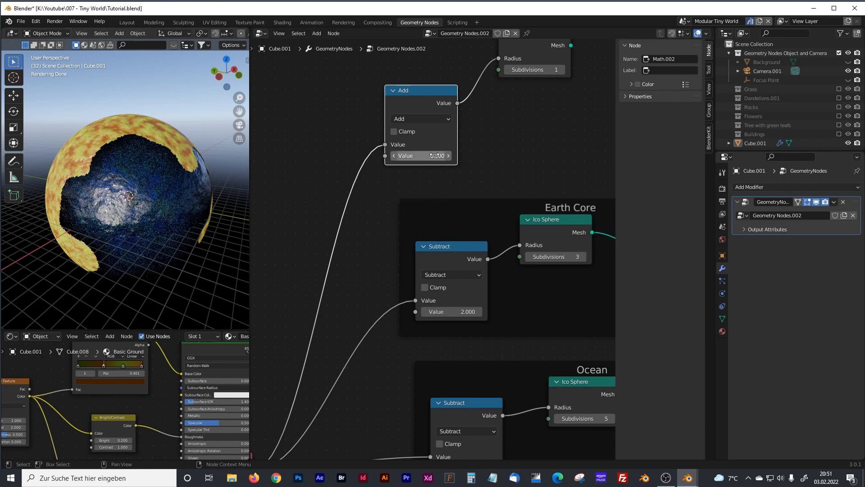
left_click(435, 155)
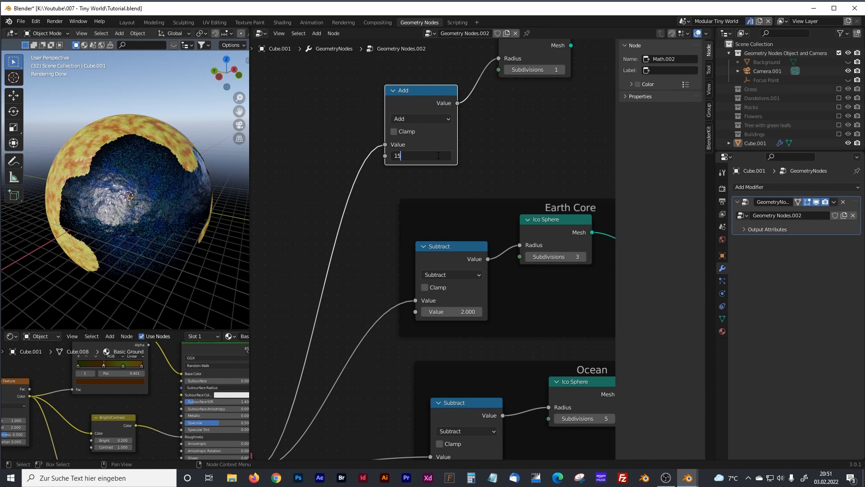
key("Return")
Set the Add node's second value to 10.
scroll(468, 148, "down", 3)
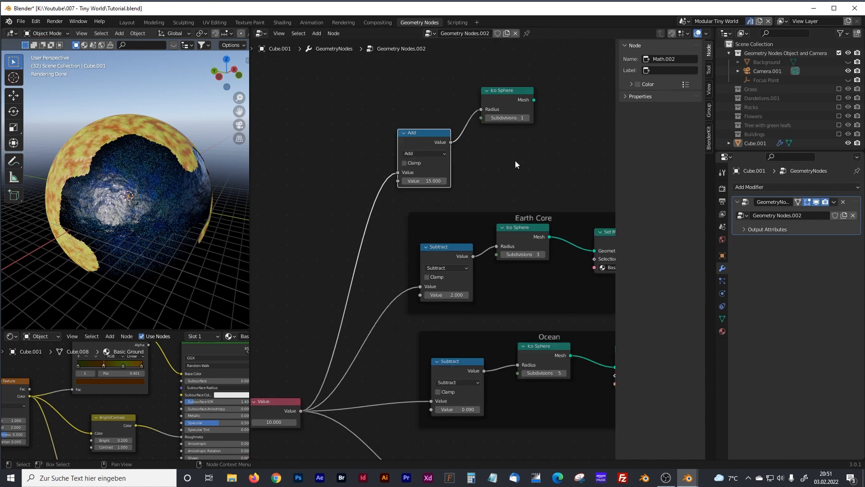
left_click(435, 197)
type("10")
key("Return")
Connect the topmost Ico Sphere's mesh output to the Join Geometry node.
scroll(513, 174, "down", 2)
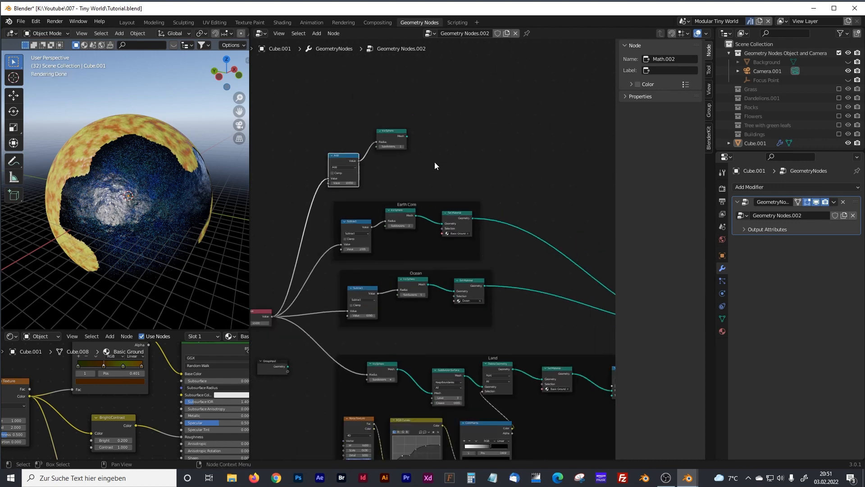
scroll(434, 166, "down", 3)
left_click_drag(341, 159, 559, 299)
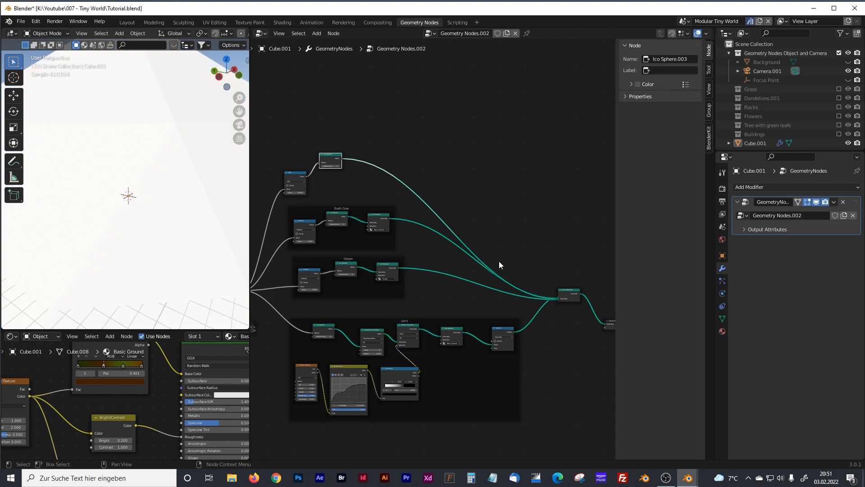
Set the topmost Ico Sphere's subdivisions to 5.
scroll(435, 174, "up", 5)
middle_click_drag(425, 106, 416, 254)
scroll(412, 228, "up", 3)
left_click(407, 189)
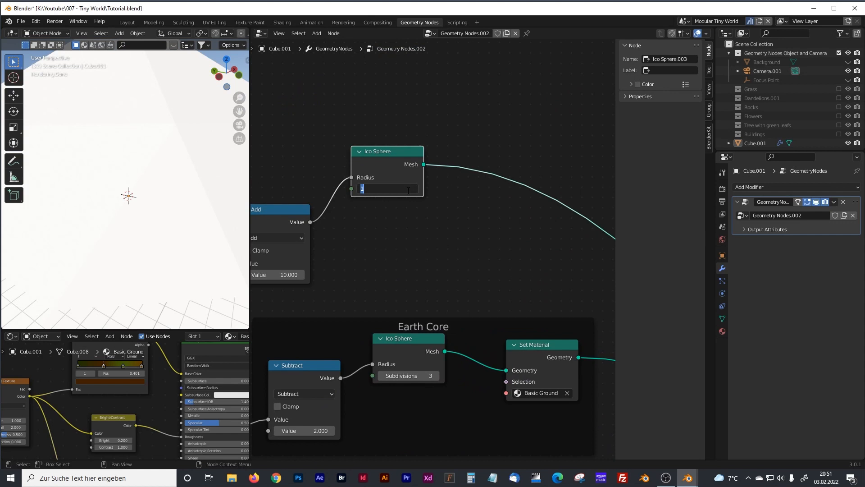
type("5")
key("Return")
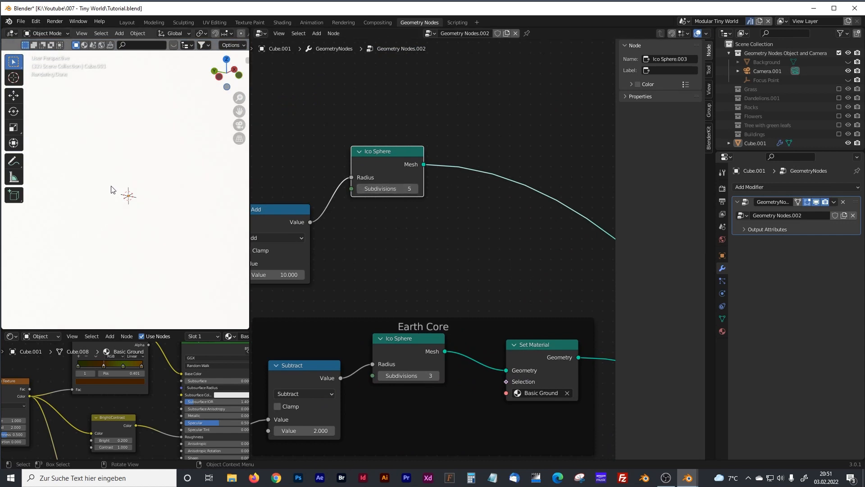
Insert a Set Material node on the link after the topmost Ico Sphere, leaving space between the two nodes.
key("shift+a")
left_click(486, 259)
type("set")
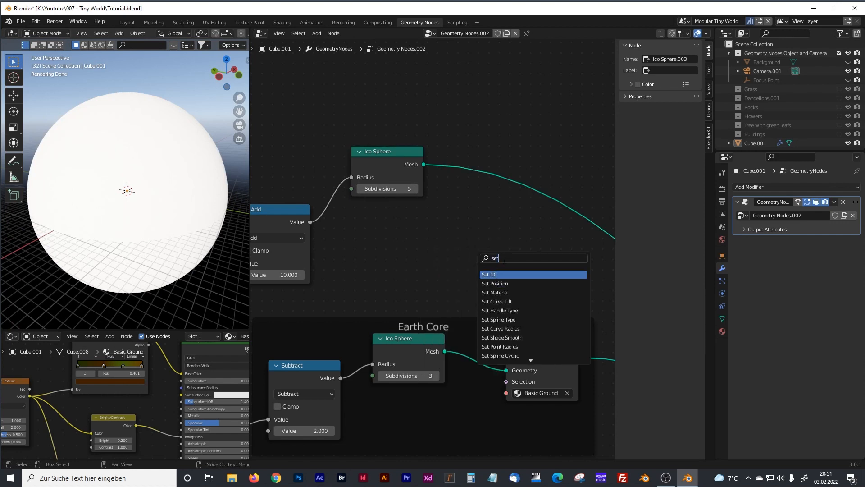
type(" mat")
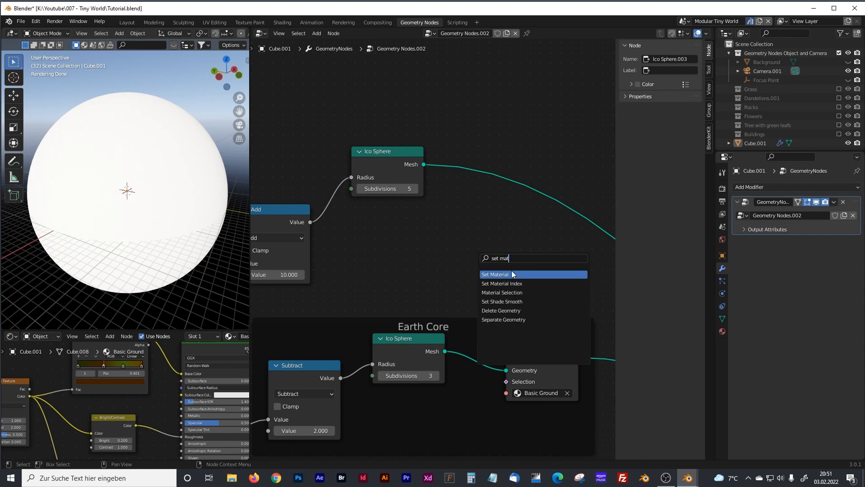
left_click(513, 274)
left_click(446, 198)
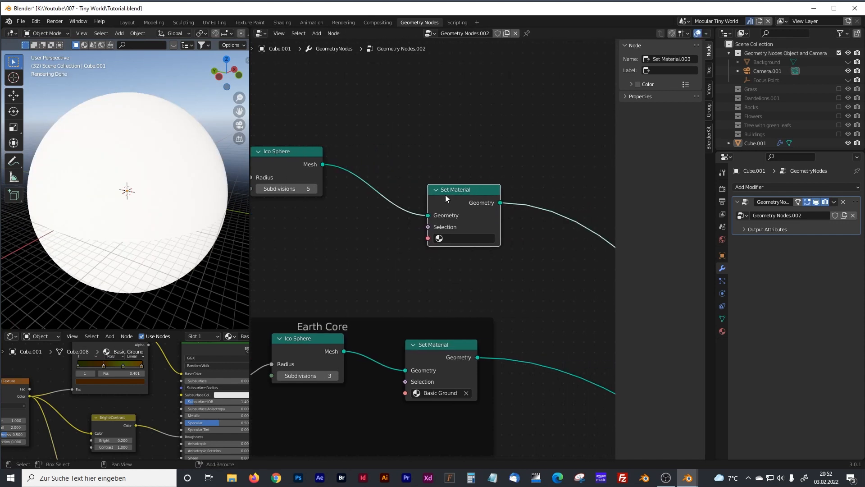
left_click_drag(446, 198, 537, 208)
Assign the Clouds material in the outer sphere's Set Material node.
left_click(514, 240)
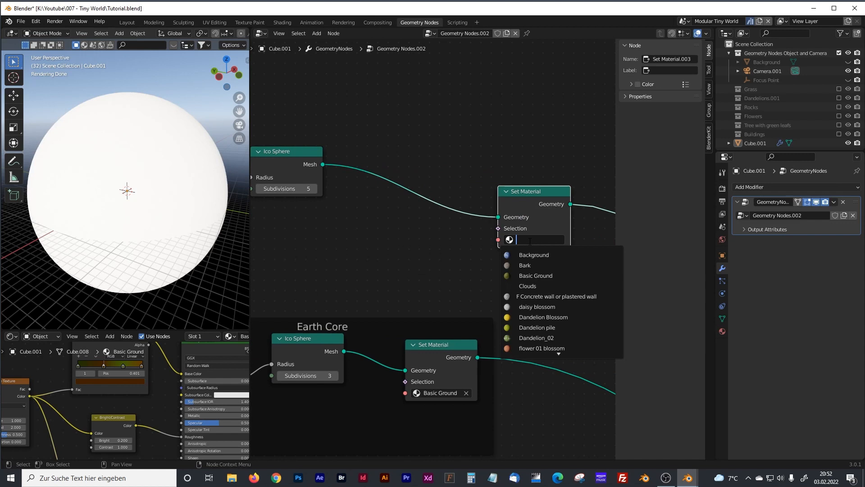
type("clo")
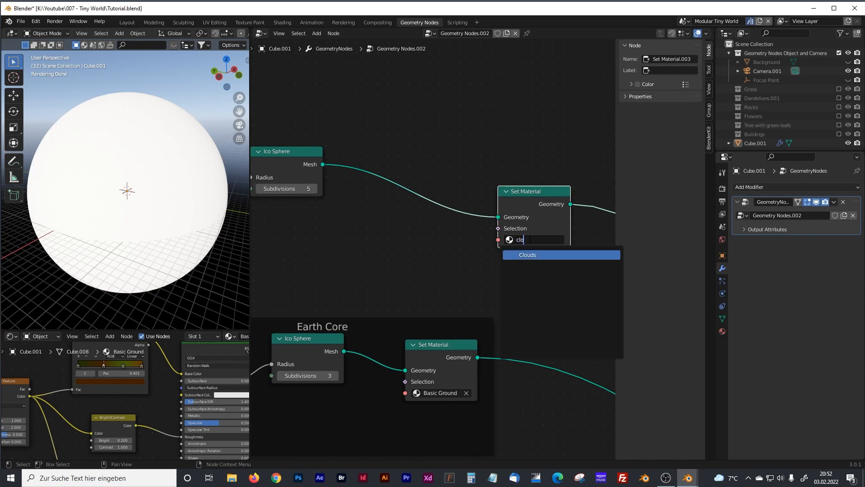
left_click(538, 255)
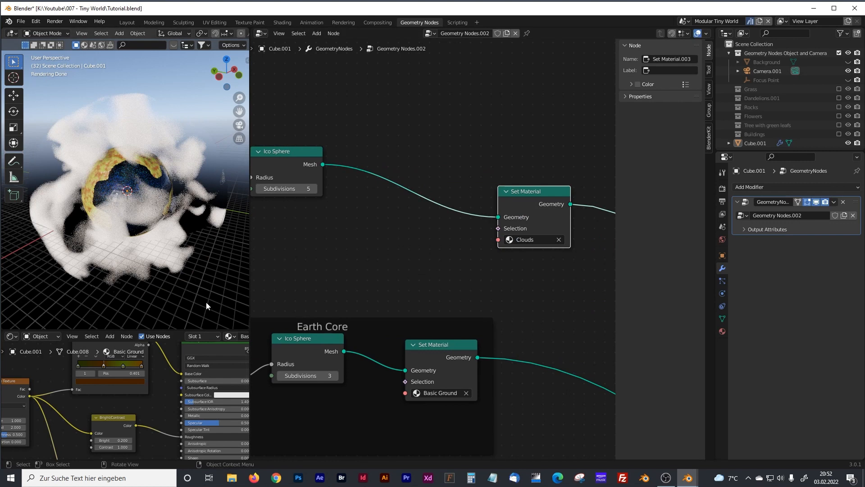
Enlarge the shader editor and switch it to the Clouds material's node tree.
left_click_drag(185, 330, 171, 182)
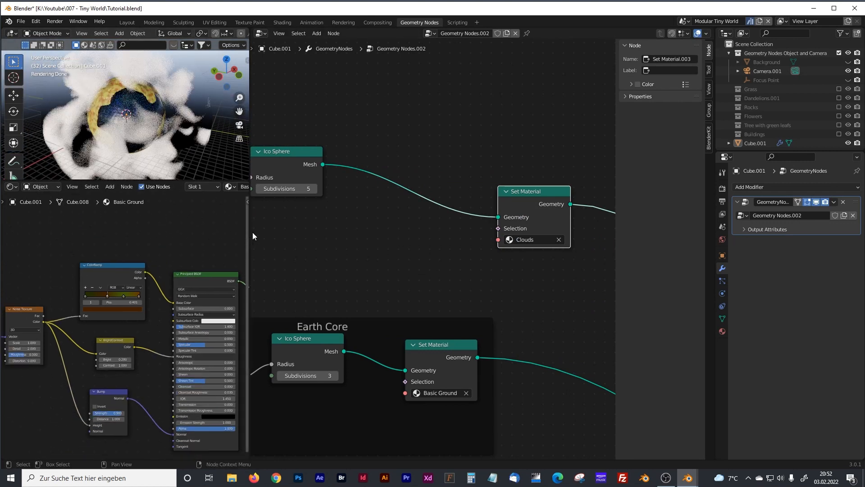
left_click_drag(251, 232, 336, 220)
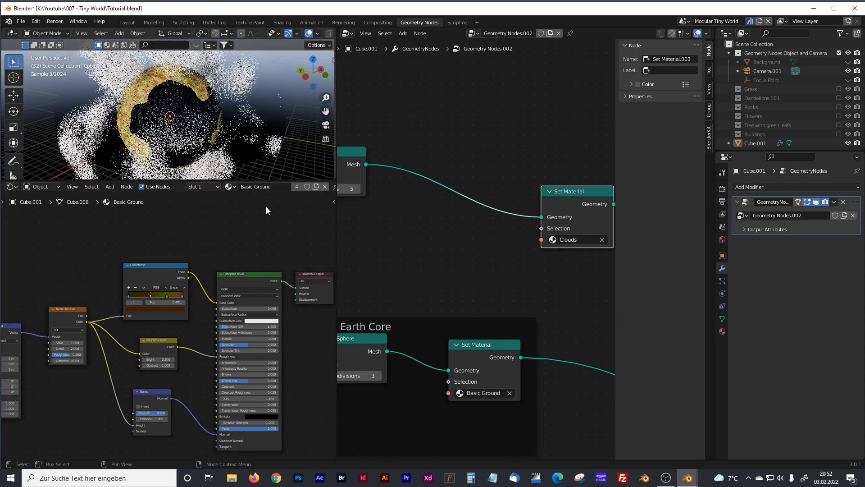
left_click(231, 186)
type("c")
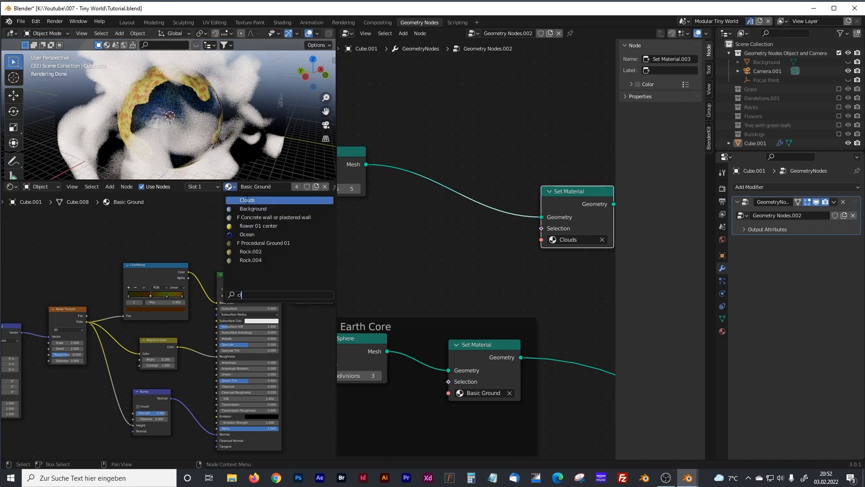
left_click(247, 201)
scroll(201, 269, "up", 2)
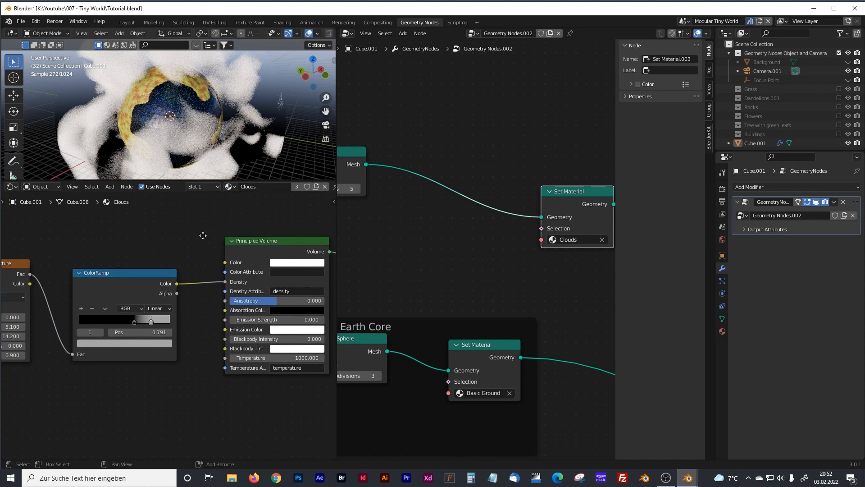
Move the black stop of the Clouds material's ColorRamp to position 0.673.
middle_click_drag(202, 235, 203, 247)
middle_click_drag(120, 247, 218, 246)
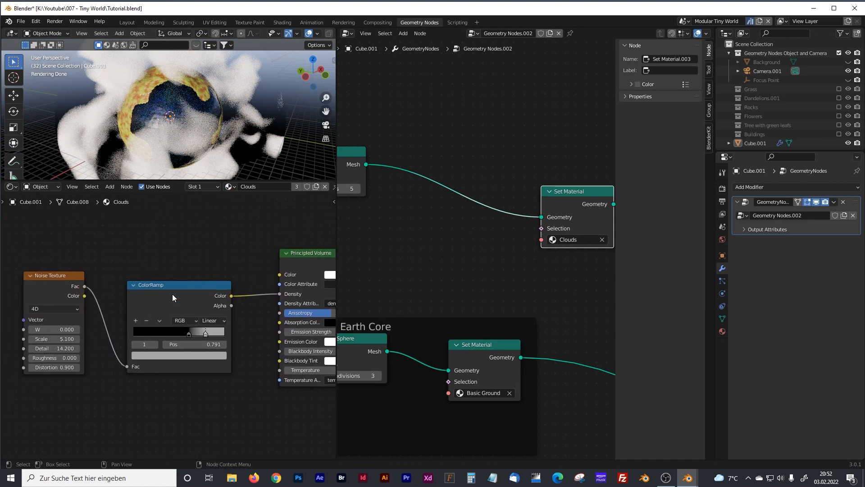
middle_click_drag(127, 247, 184, 244)
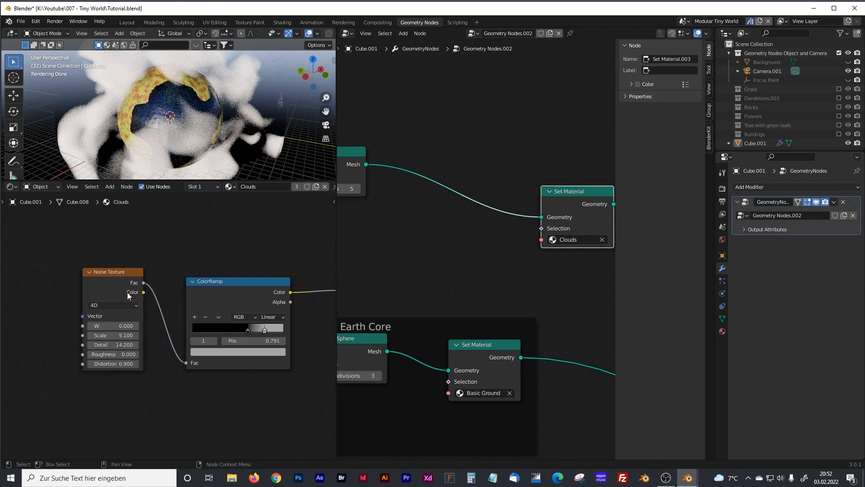
scroll(202, 257, "up", 1)
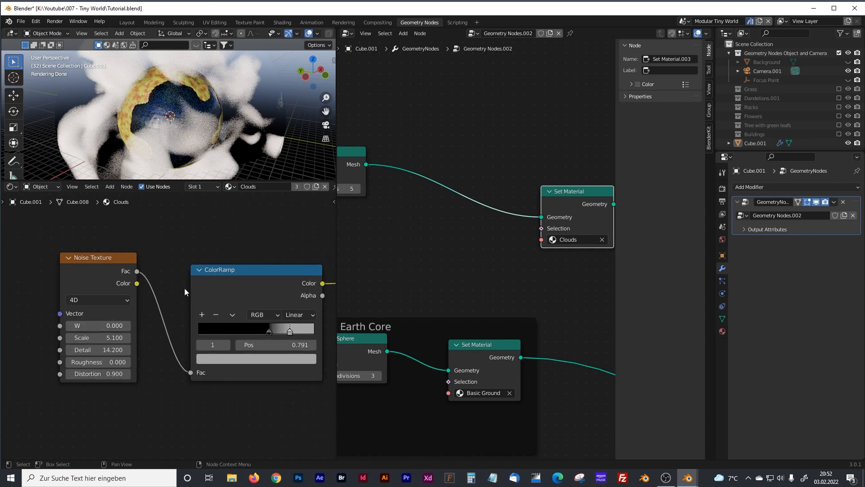
scroll(210, 253, "down", 2)
middle_click_drag(225, 241, 210, 258)
middle_click_drag(250, 263, 204, 268)
mouse_move(193, 354)
left_mouse_down()
mouse_move(178, 354)
mouse_move(200, 355)
left_mouse_up()
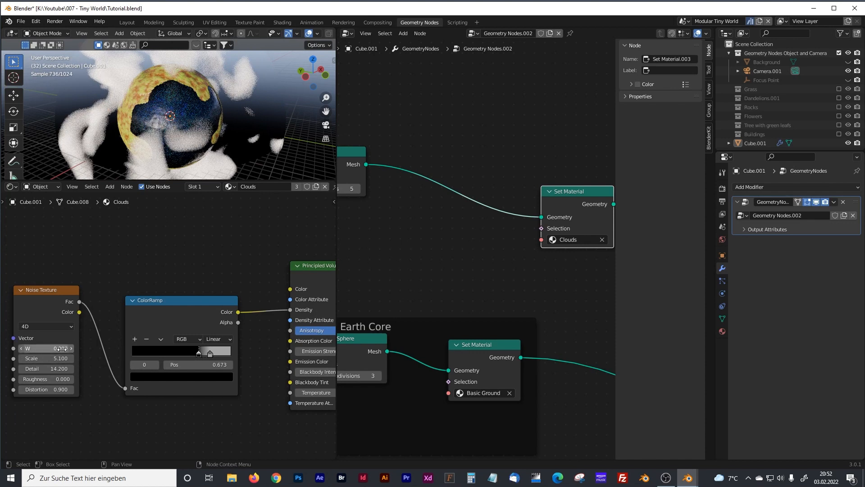
Try different W values on the Clouds Noise Texture, then reset W to 0.
left_click_drag(52, 290, 60, 291)
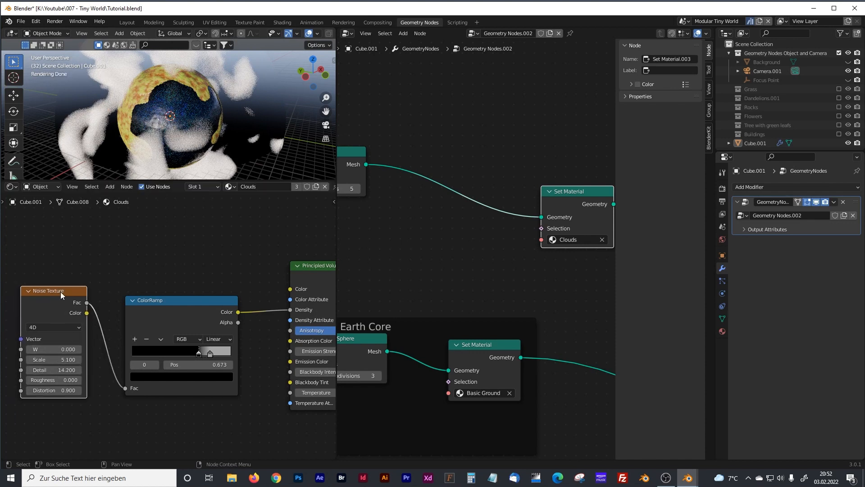
left_click_drag(66, 349, 69, 349)
left_click(67, 351)
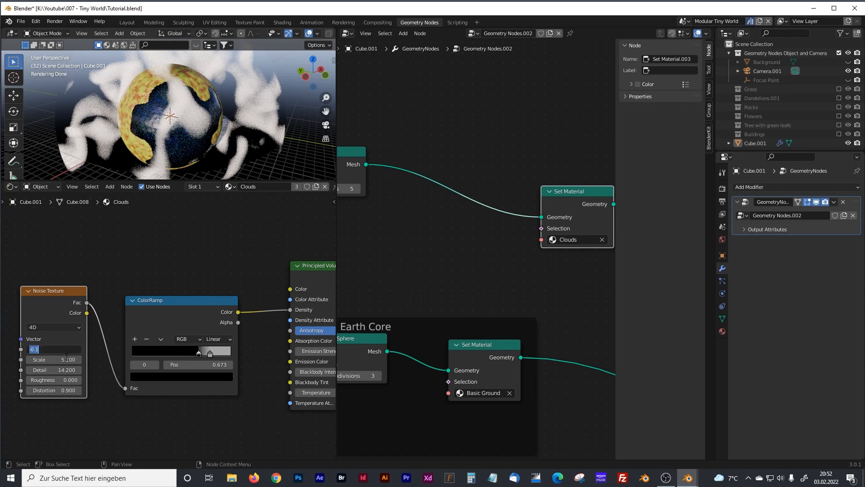
type("0")
key("Return")
Set the Noise Texture's Scale to 5.5, Detail to 6 and Distortion to 0.
left_click_drag(66, 360, 82, 390)
left_click(68, 370)
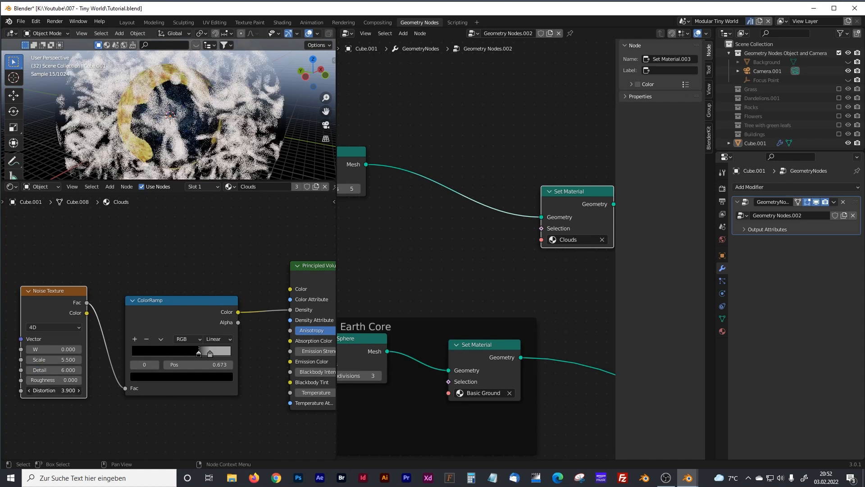
left_click_drag(66, 391, 48, 392)
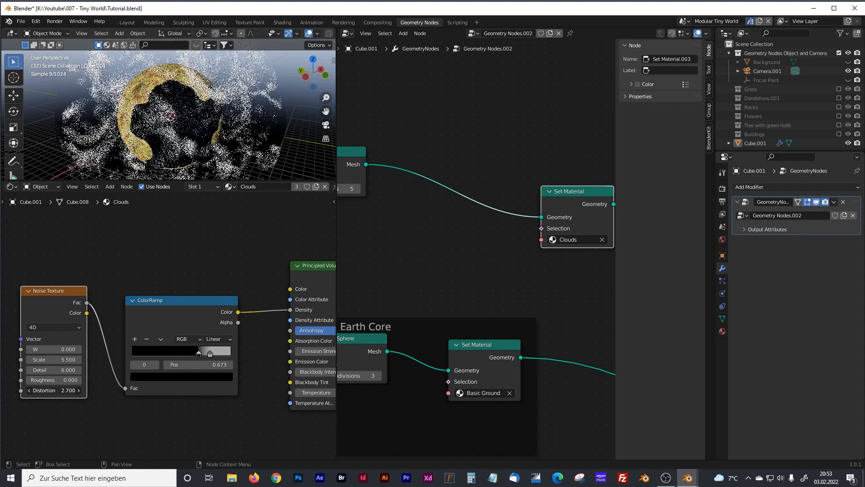
left_click(64, 392)
type("0")
key("Return")
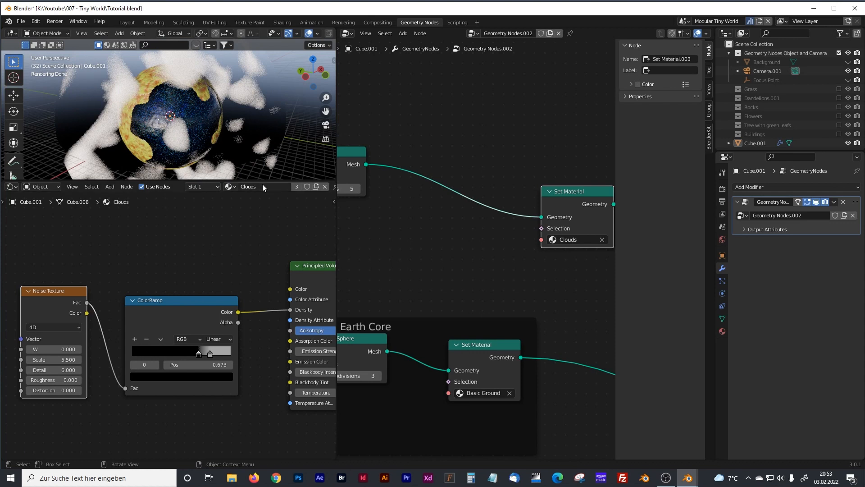
Enlarge the 3D viewport and examine the clouds around the planet from another side, near and far.
left_click_drag(260, 181, 242, 357)
scroll(179, 184, "up", 3)
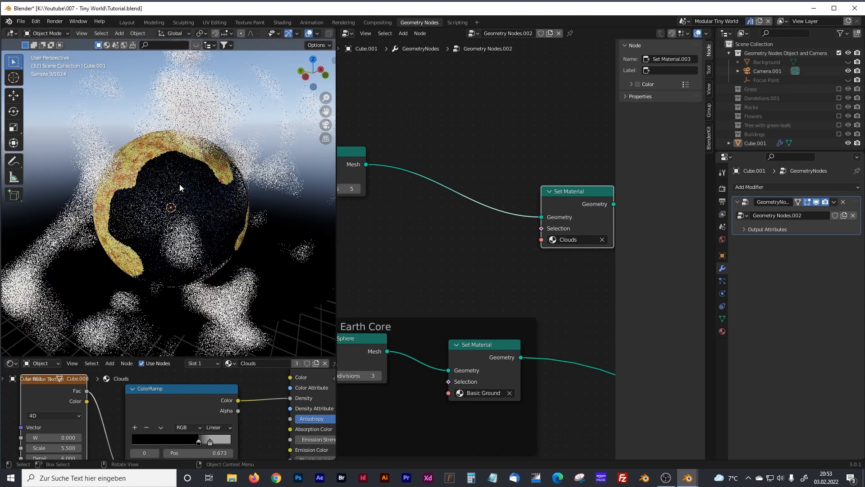
middle_click_drag(198, 190, 228, 192)
scroll(181, 135, "up", 5)
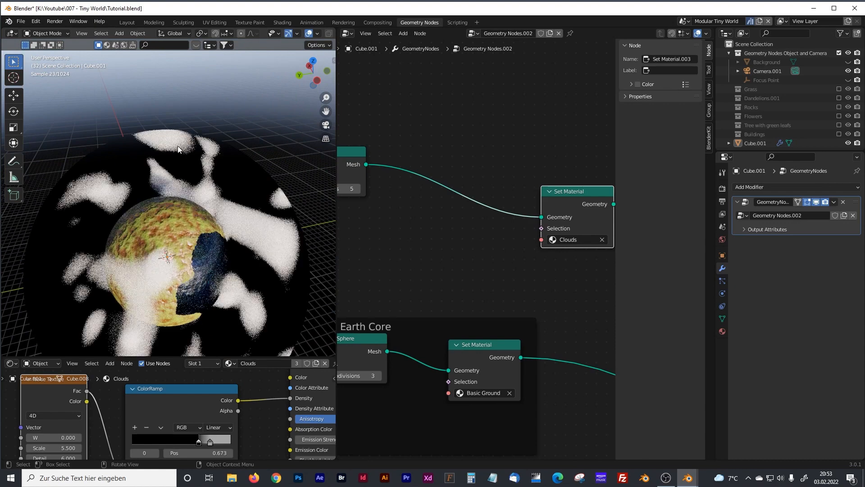
scroll(177, 143, "up", 3)
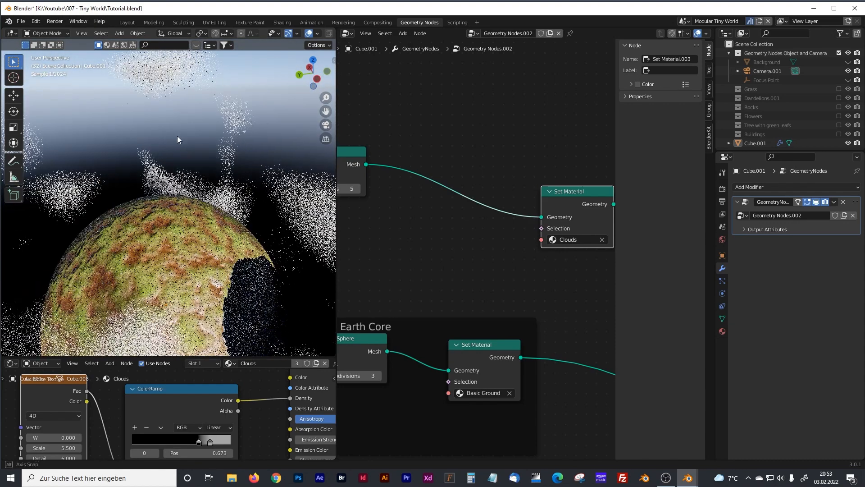
scroll(182, 149, "down", 4)
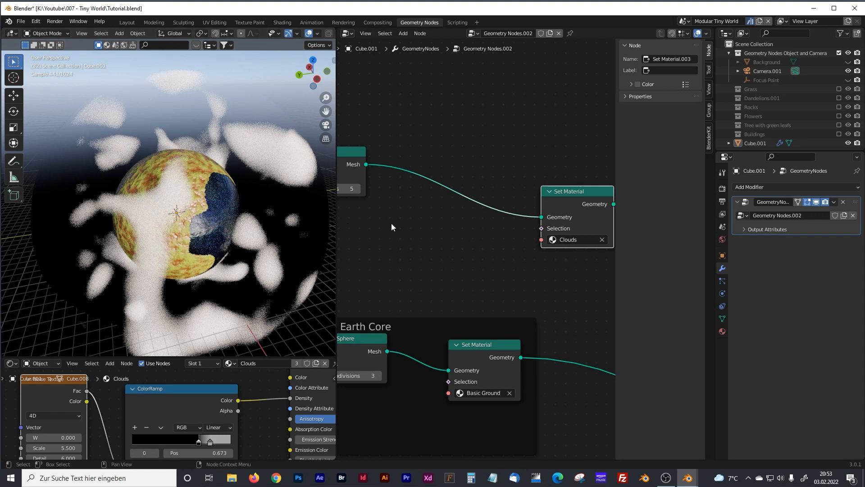
Duplicate the Clouds Ico Sphere node, place the copy below the original and move the Add node away to make room.
scroll(391, 223, "down", 1)
scroll(450, 236, "down", 1)
middle_click_drag(421, 248, 469, 245, "shift")
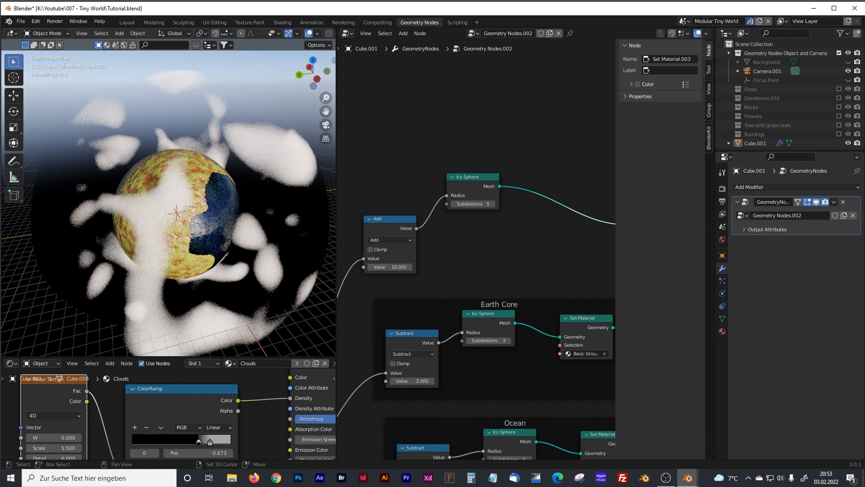
left_click_drag(446, 197, 493, 163)
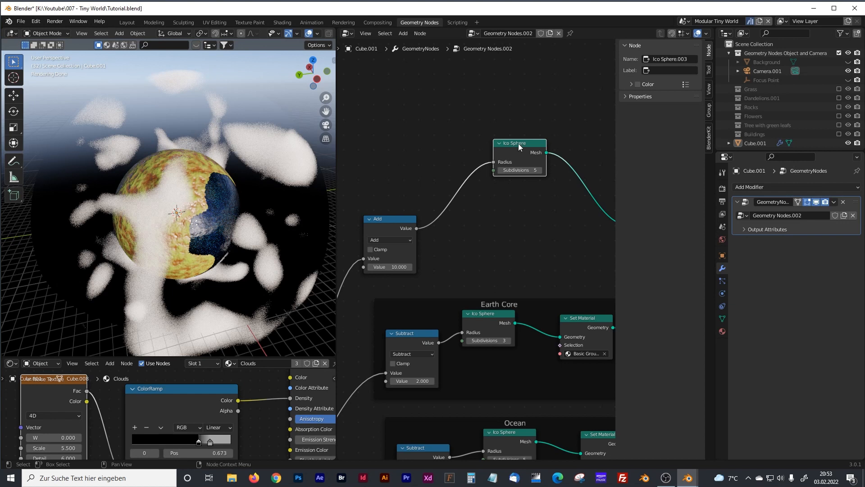
key("shift+d")
left_click(520, 214)
left_click_drag(409, 221, 386, 227)
middle_click_drag(463, 250, 467, 225)
left_click_drag(528, 189, 546, 197)
left_click_drag(390, 212, 378, 192)
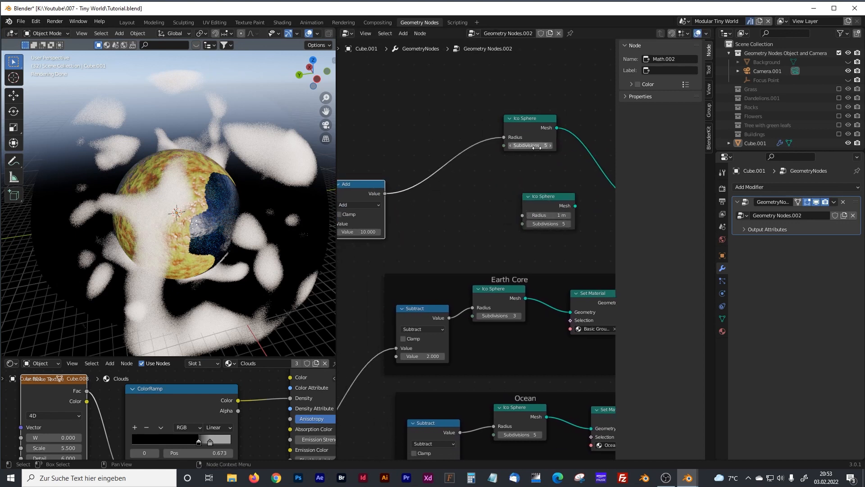
Add a second Math node set to Add before the duplicated Ico Sphere and feed it the first Add node's result.
left_click(476, 185)
key("shift+a")
left_click(474, 185)
type("math")
left_click(486, 201)
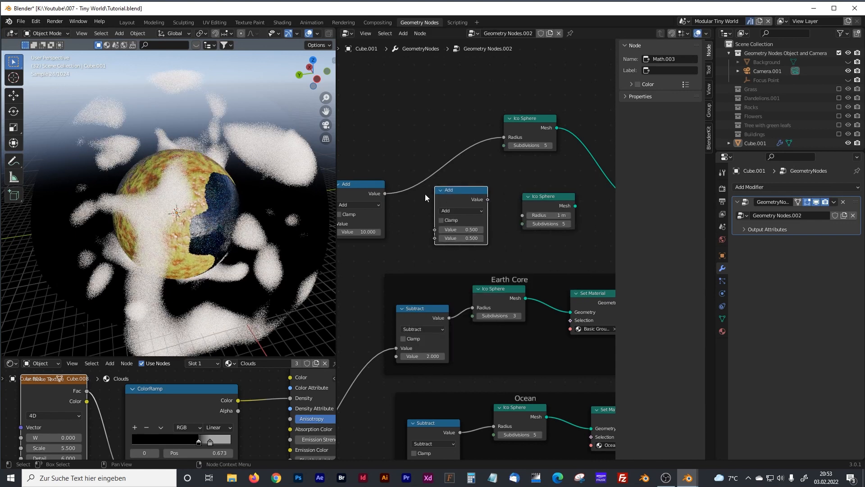
left_click_drag(385, 194, 435, 229)
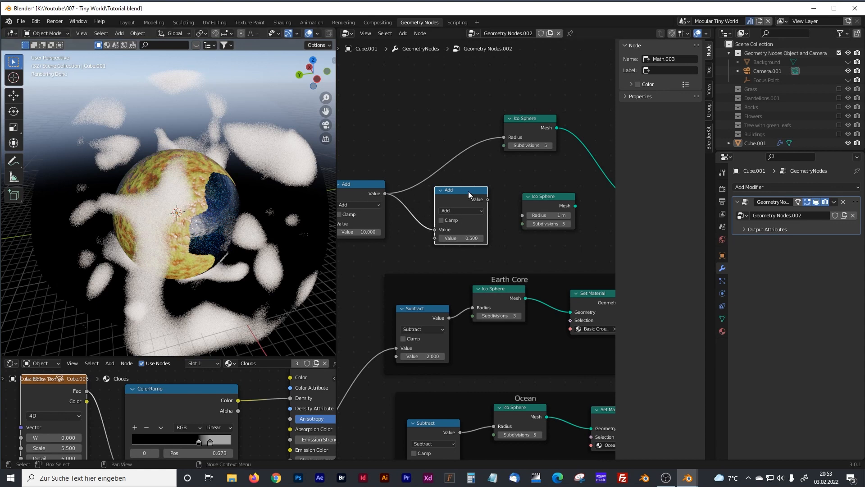
Set the added value to 2 in both Add nodes of the cloud spheres.
middle_click_drag(378, 234, 417, 228)
left_click(417, 228)
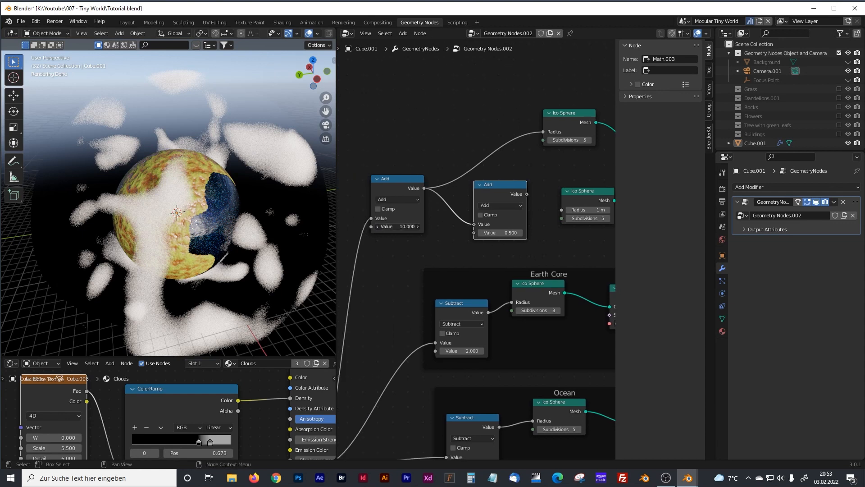
key("Return")
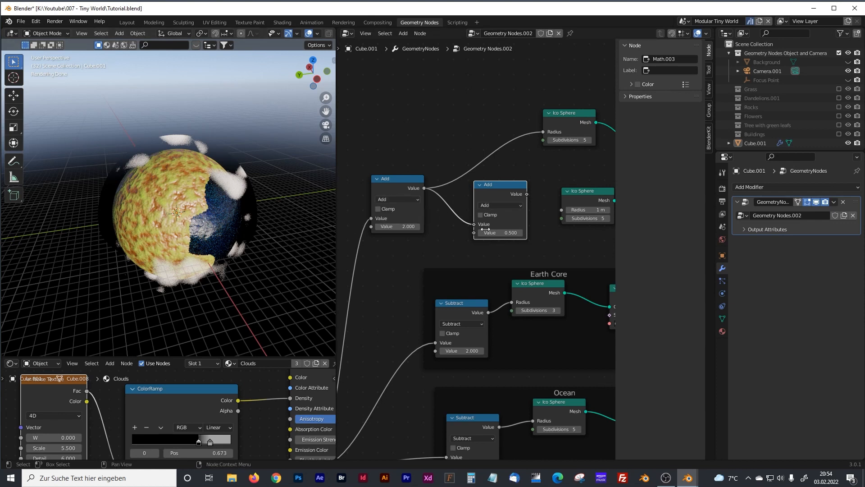
left_click(511, 232)
type("2")
key("Return")
Widen the node editor and connect the second Add node's result to the duplicated Ico Sphere's Radius.
middle_click_drag(521, 248, 470, 251)
scroll(403, 239, "up", 2)
left_click_drag(336, 201, 175, 201)
left_click_drag(350, 194, 391, 211)
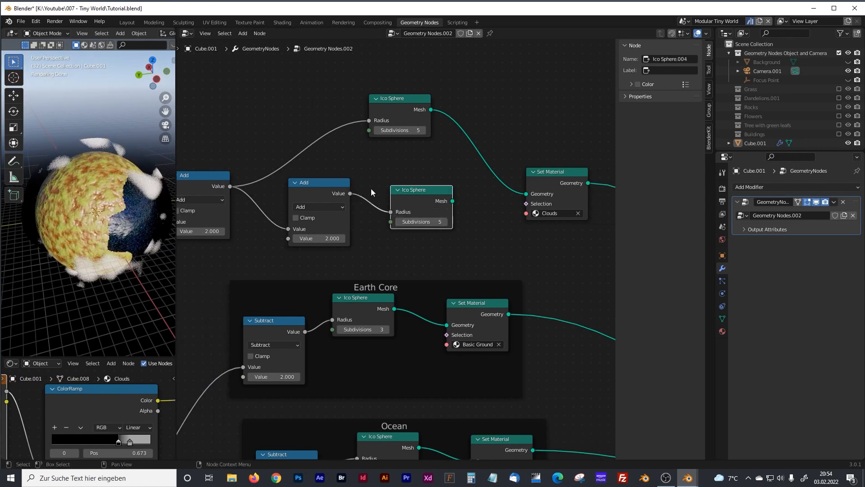
Rearrange the cloud nodes so the second Add and its Ico Sphere sit above the original Ico Sphere, with Set Material spaced farther away.
left_click_drag(328, 187, 316, 199)
left_click_drag(417, 191, 383, 207)
middle_click_drag(384, 207, 291, 186)
left_click_drag(291, 186, 299, 184)
left_click_drag(445, 147, 542, 142)
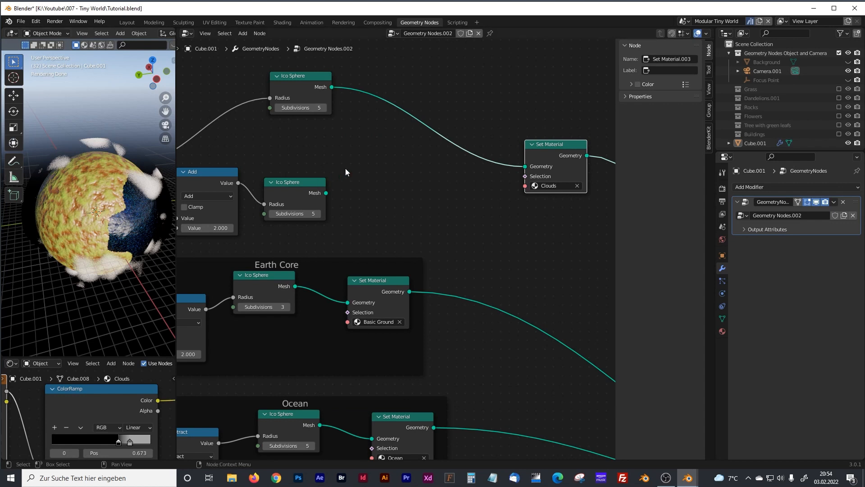
middle_click_drag(374, 159, 406, 181)
left_click_drag(340, 96, 356, 131)
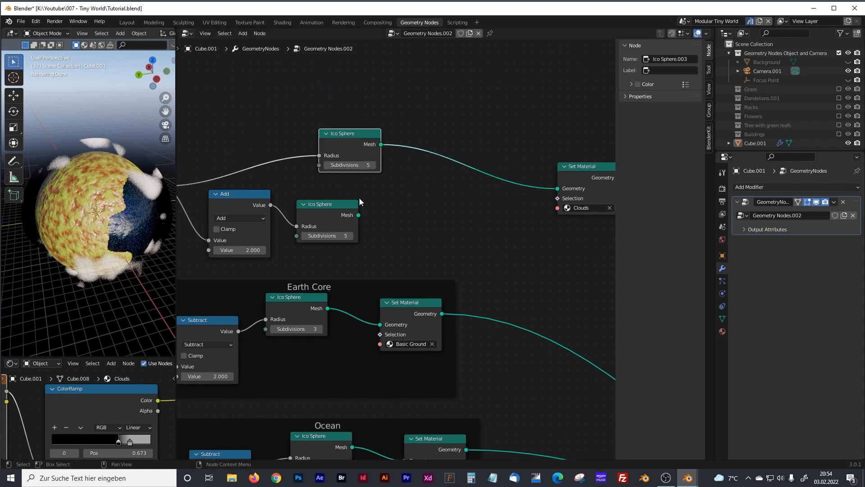
mouse_move(315, 219)
left_mouse_down()
mouse_move(356, 180)
mouse_move(342, 181)
mouse_move(325, 207)
left_mouse_up()
left_click_drag(255, 192, 257, 100)
left_click_drag(361, 194, 346, 198)
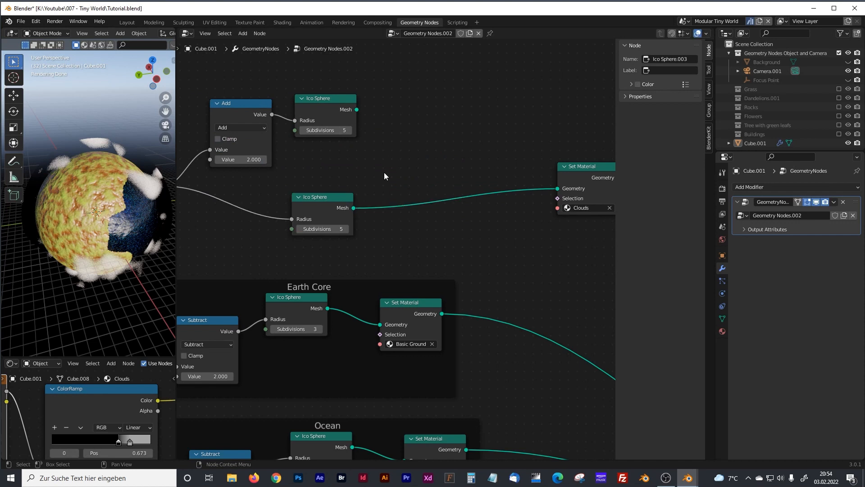
Add a Mesh Boolean node between the two cloud Ico Spheres and the Clouds Set Material node.
key("shift+a")
left_click(389, 171)
type("m")
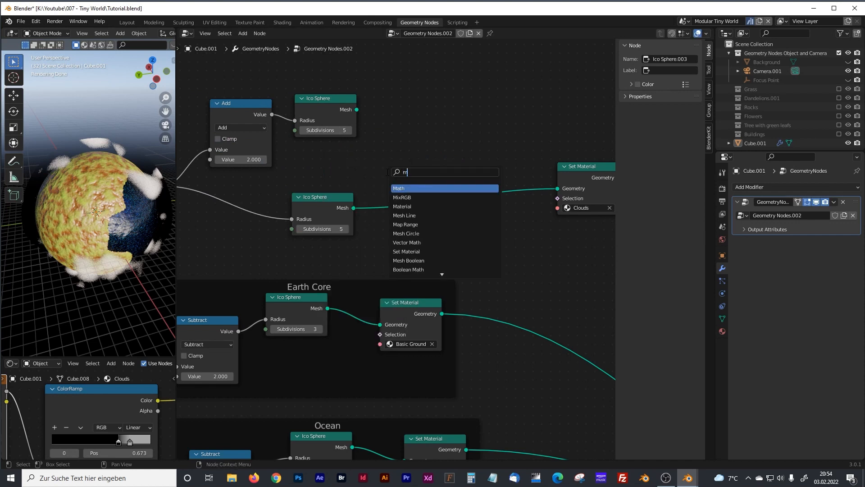
type("esh")
key("Down")
key("Down")
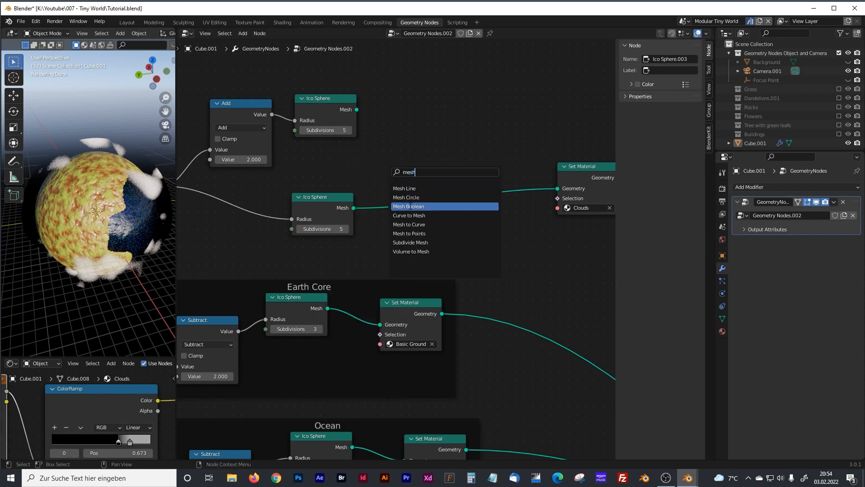
key("Return")
left_click(434, 147)
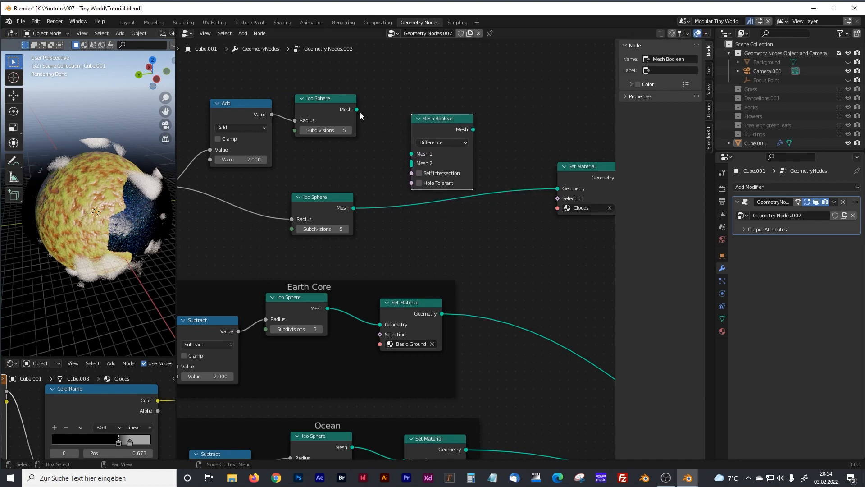
Subtract the smaller cloud sphere as Mesh 2 from the larger as Mesh 1, replacing the direct link to Set Material with the Boolean result.
left_click_drag(356, 110, 364, 112)
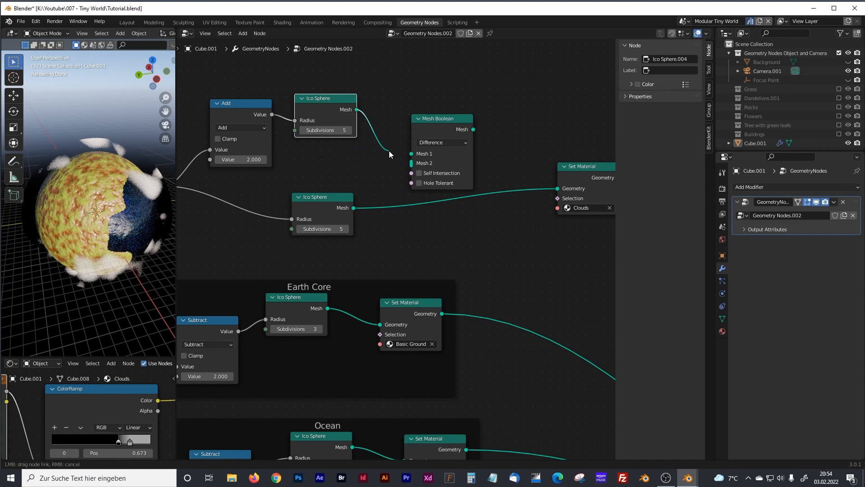
left_click_drag(388, 151, 411, 154)
right_click_drag(375, 196, 374, 218, "ctrl")
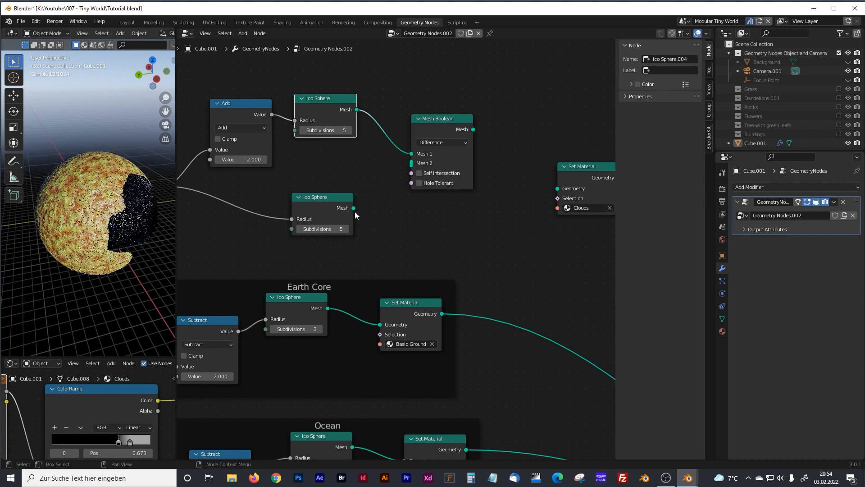
left_click_drag(353, 209, 411, 163)
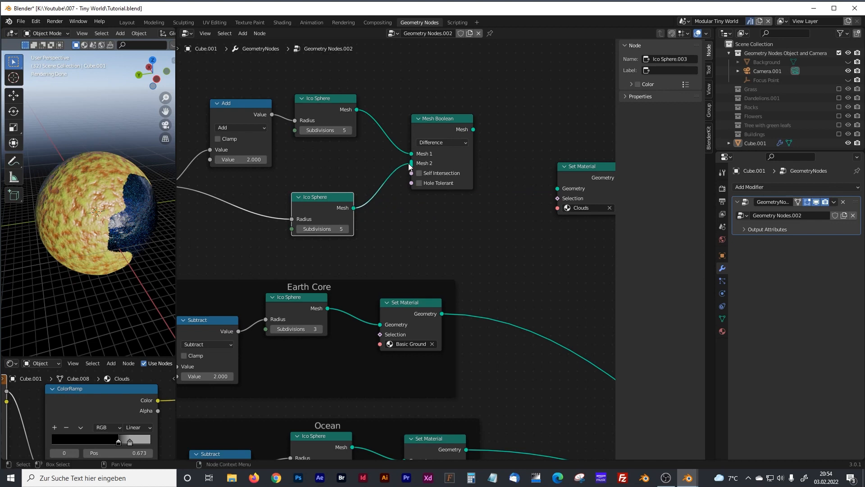
middle_click_drag(481, 192, 417, 206)
left_click_drag(410, 144, 494, 203)
Widen the 3D viewport, then set the larger cloud sphere's Add value to 3 and the first Add node's value to 1.
left_click_drag(176, 160, 253, 159)
middle_click_drag(329, 209, 453, 210)
left_click(397, 196)
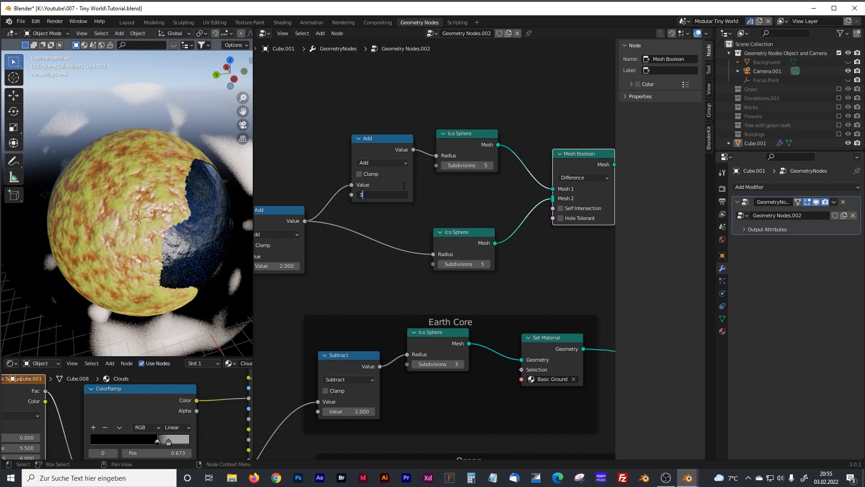
type("3")
key("Return")
middle_click_drag(403, 186, 473, 178)
left_click(359, 259)
type("1")
key("Return")
middle_click_drag(183, 244, 174, 213)
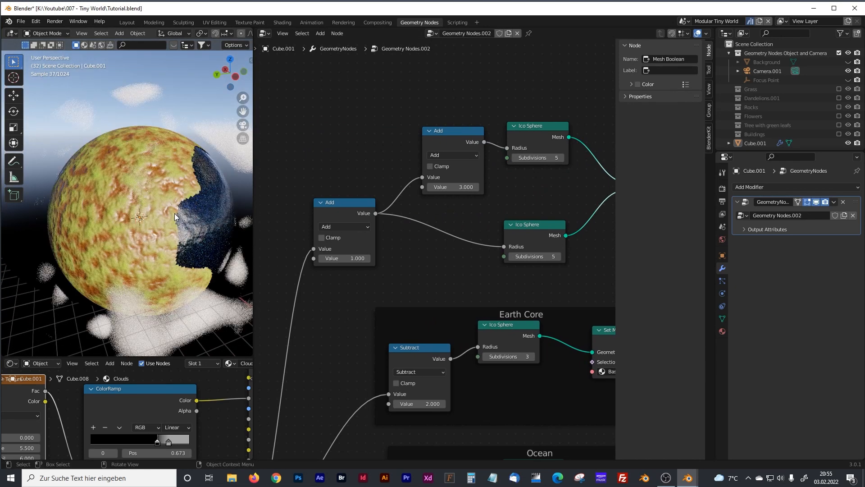
Set the larger cloud sphere's Add value to 10 and check the thicker cloud layer around the planet.
left_click(464, 190)
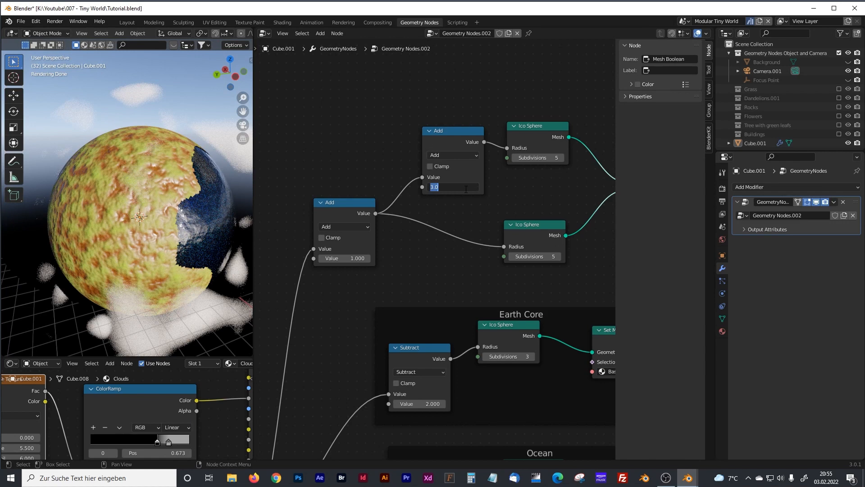
key("Return")
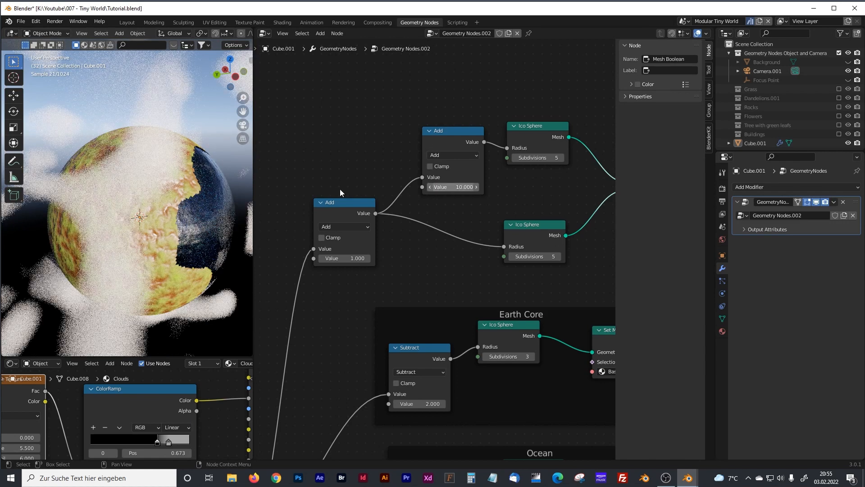
middle_click_drag(106, 200, 128, 196)
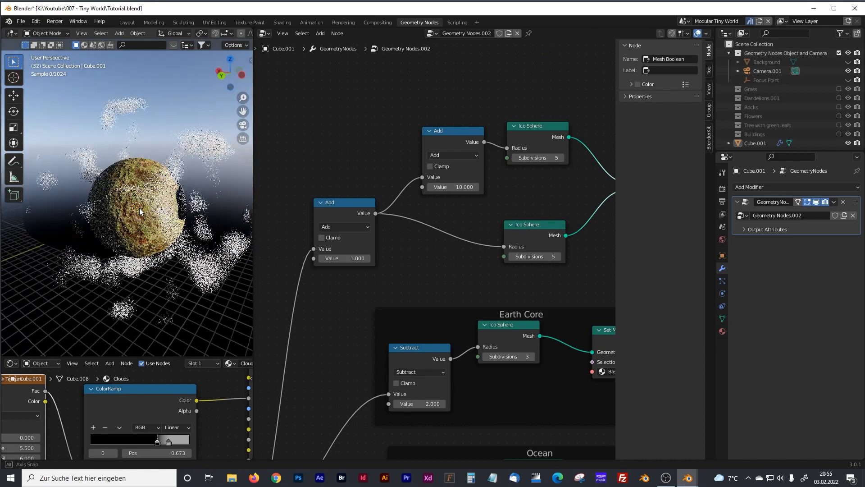
Set the larger cloud sphere's Add value to 4 and inspect the thinner cloud layer around the planet.
middle_click_drag(42, 153, 82, 178)
left_click(461, 186)
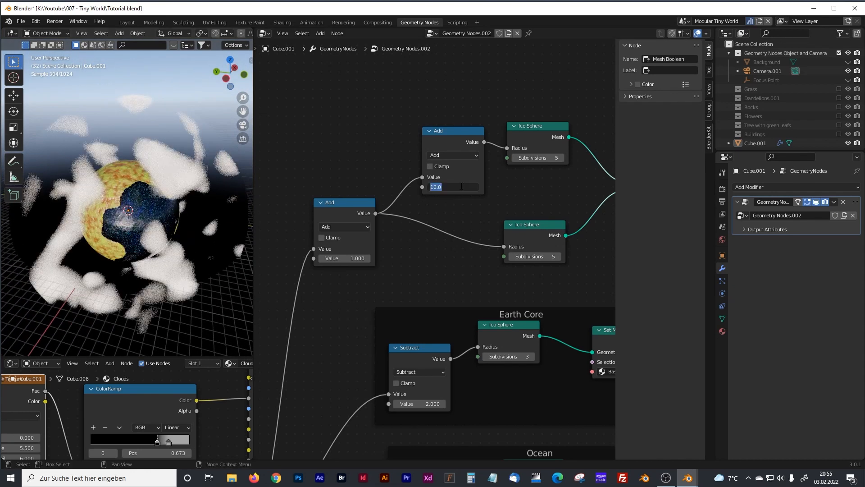
type("4")
key("Return")
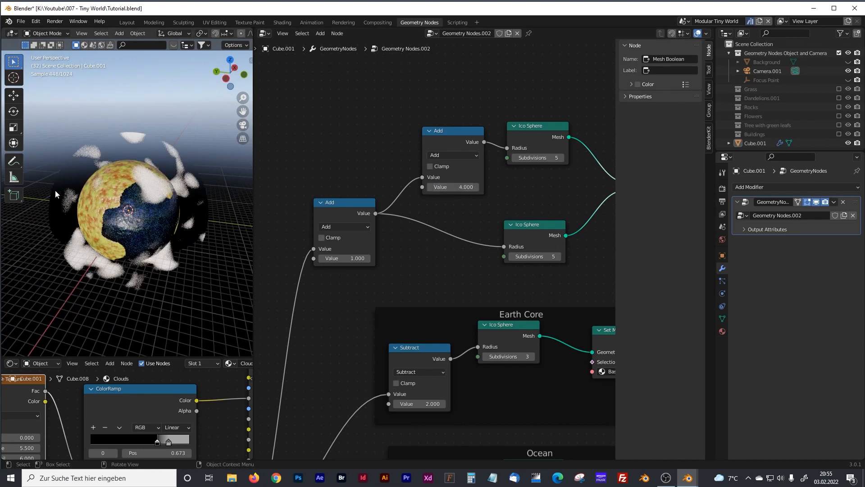
middle_click_drag(120, 204, 136, 218)
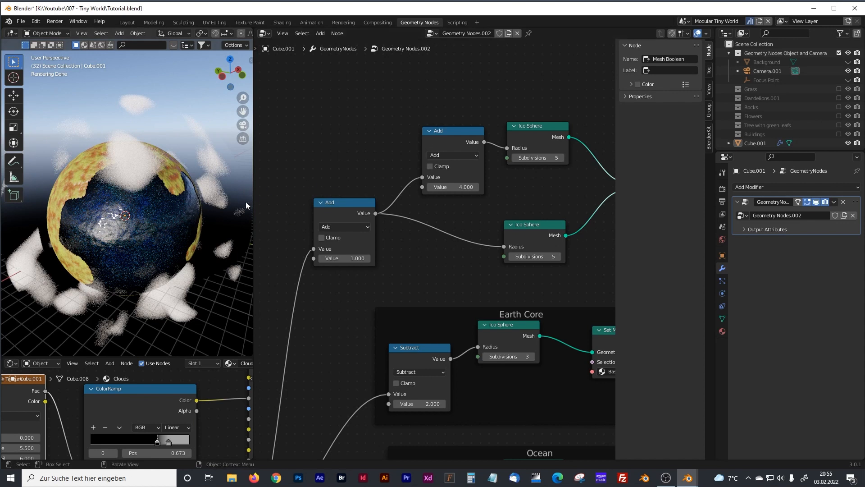
Group all the cloud nodes, from the first Add to Set Material, in a frame labelled Clouds.
scroll(369, 180, "down", 3)
middle_click_drag(474, 192, 393, 179)
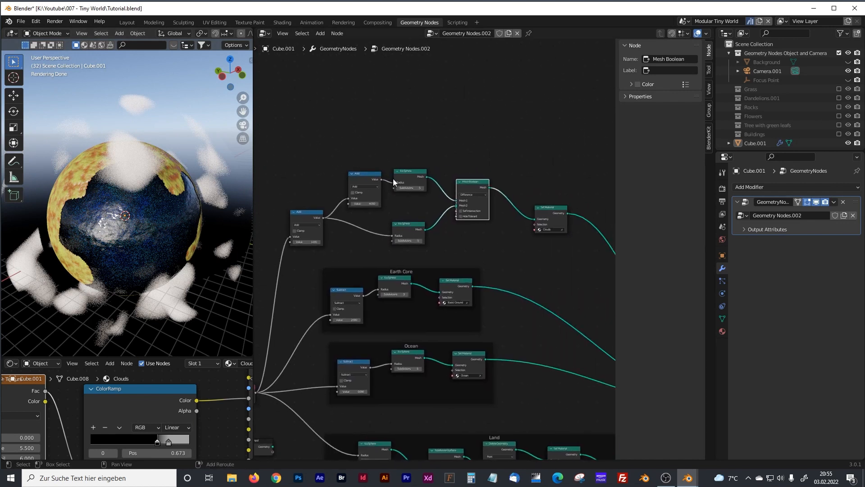
scroll(360, 161, "down", 2)
left_click_drag(294, 149, 544, 251)
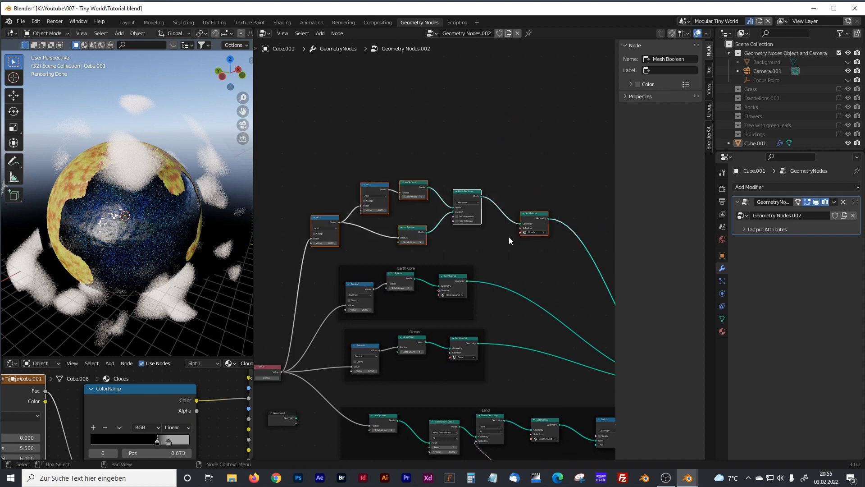
key("ctrl+j")
left_click(667, 70)
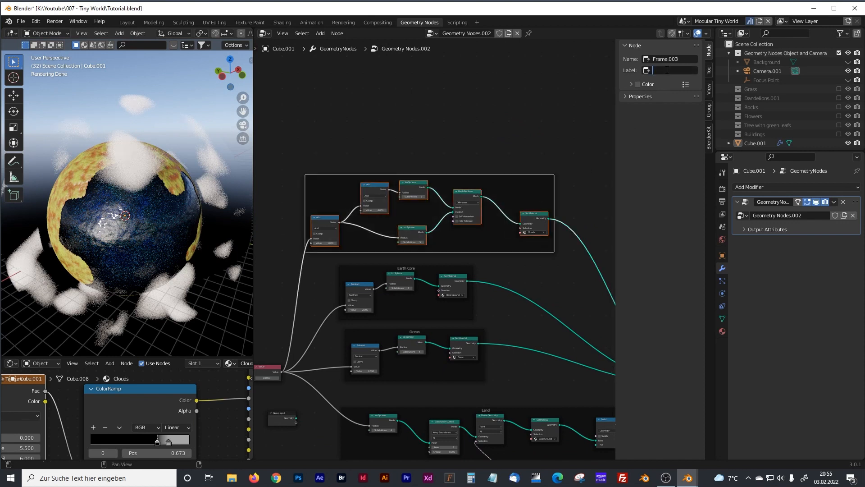
type("Clouds")
key("Return")
left_click_drag(494, 183, 534, 181)
Narrow the 3D viewport to enlarge the node editor, and shift the Ocean frame slightly downward between Earth Core and Land.
scroll(510, 251, "down", 4)
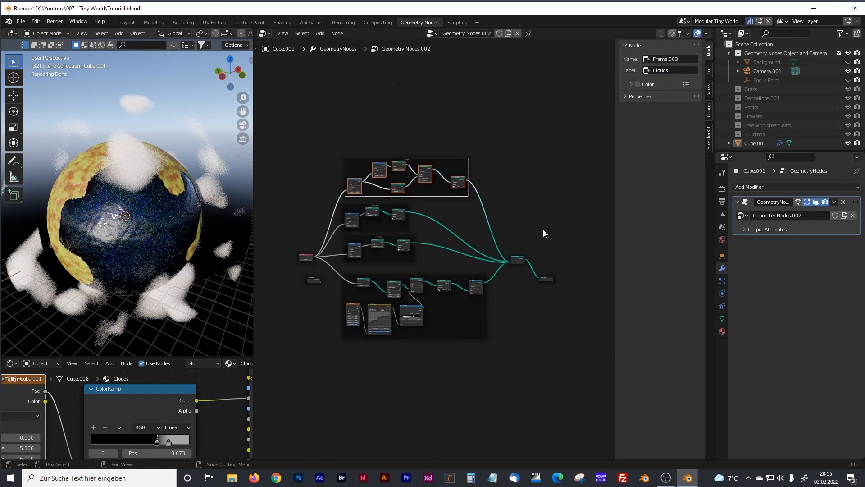
scroll(327, 258, "up", 5)
scroll(328, 260, "up", 2)
middle_click_drag(401, 311, 451, 274)
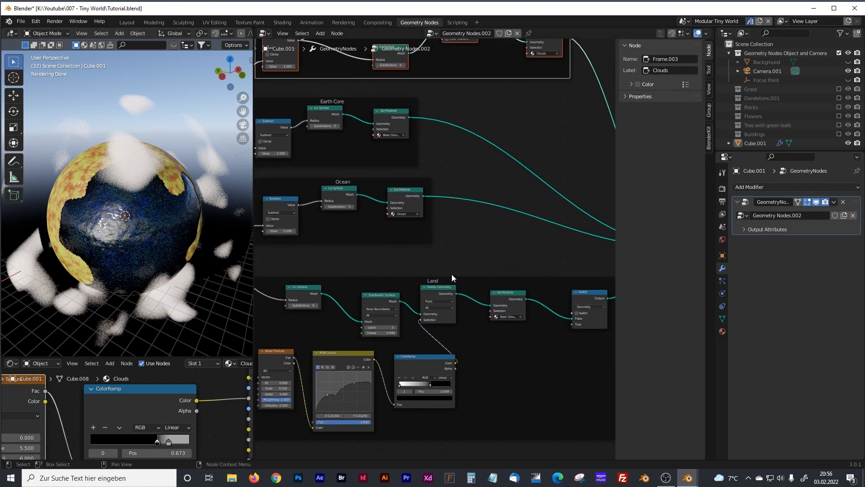
middle_click_drag(338, 263, 380, 284)
left_click_drag(253, 213, 224, 213)
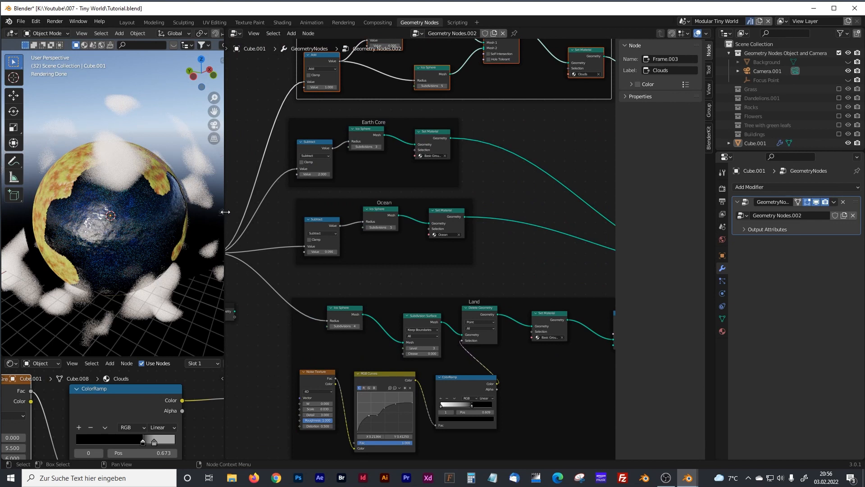
left_click_drag(404, 202, 396, 209)
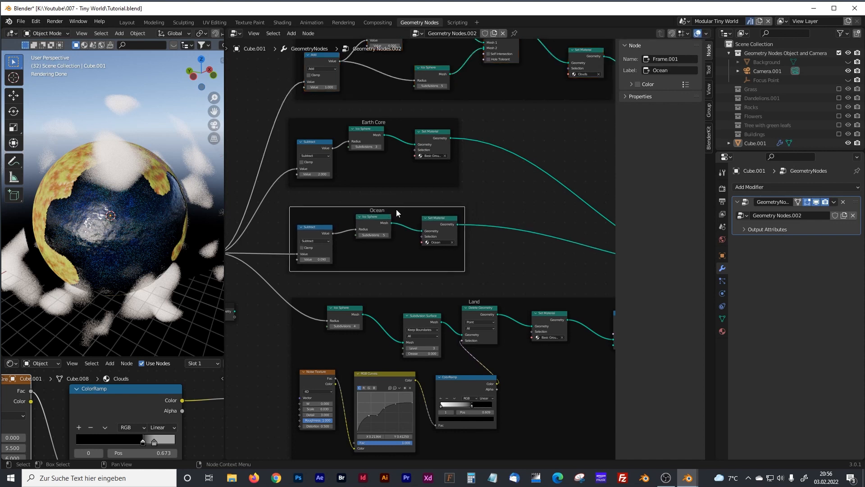
scroll(387, 220, "up", 3)
scroll(469, 264, "down", 6)
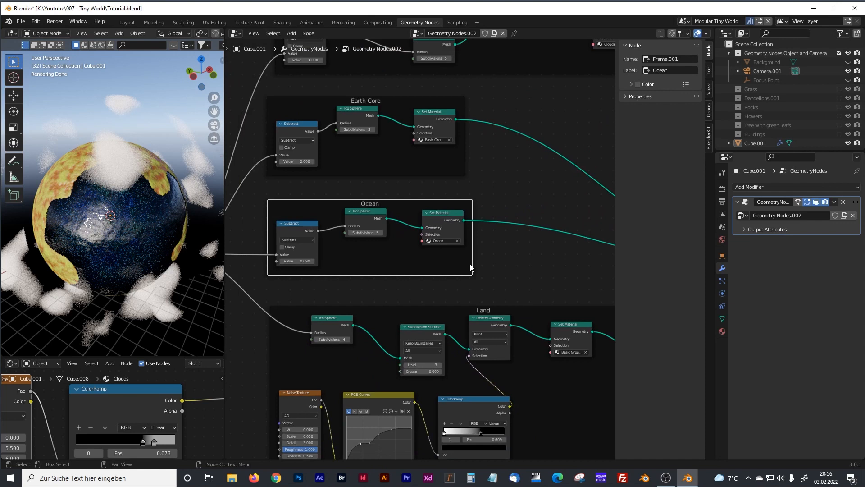
Move the Join Geometry and Group Output nodes farther right to free space beside the frames.
scroll(470, 264, "down", 2)
middle_click_drag(535, 356, 446, 338)
left_click_drag(529, 209, 437, 266)
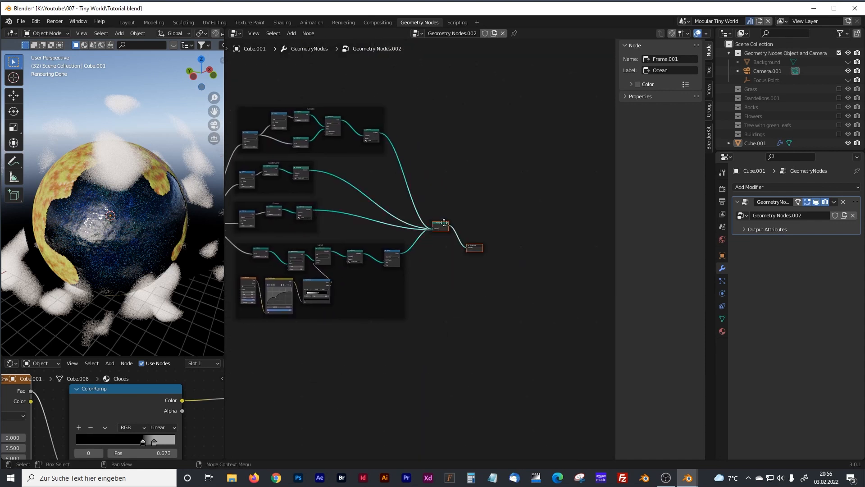
left_click_drag(444, 222, 497, 218)
left_click(477, 286)
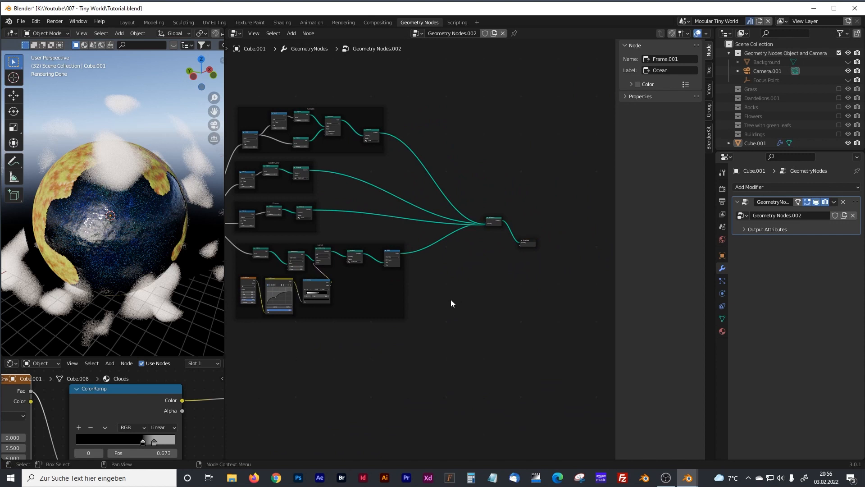
middle_click_drag(533, 305, 500, 298)
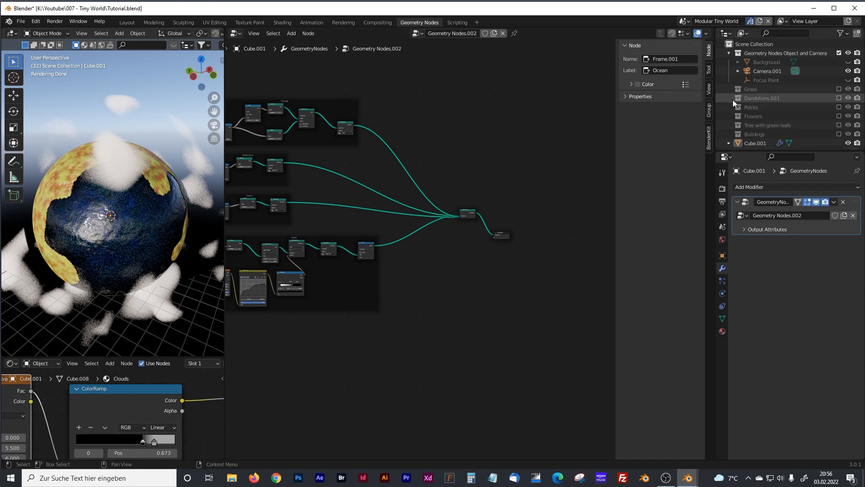
Enable the Grass collection and place it below the Join Geometry node as a Collection Info node.
middle_click_drag(359, 236, 457, 250)
middle_click_drag(544, 158, 476, 150)
left_click(839, 89)
left_click_drag(739, 89, 461, 351)
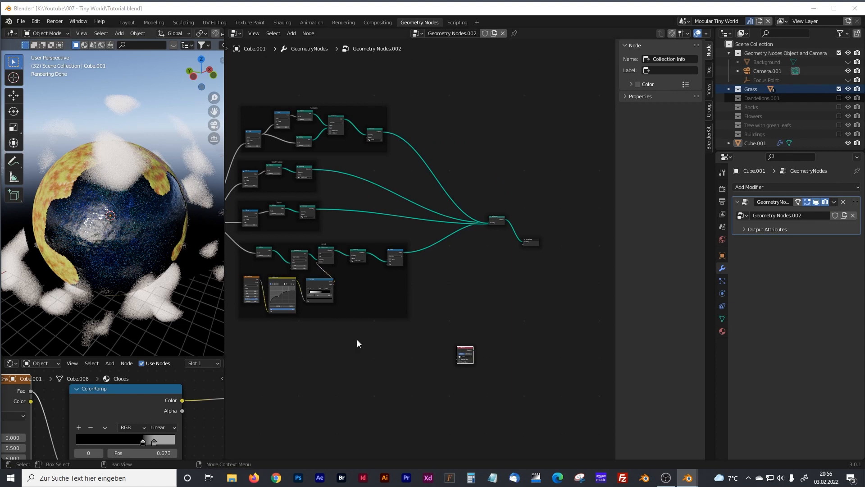
scroll(375, 351, "up", 4)
middle_click_drag(377, 352, 328, 292)
mouse_move(438, 328)
left_mouse_down()
mouse_move(417, 325)
mouse_move(439, 318)
left_mouse_up()
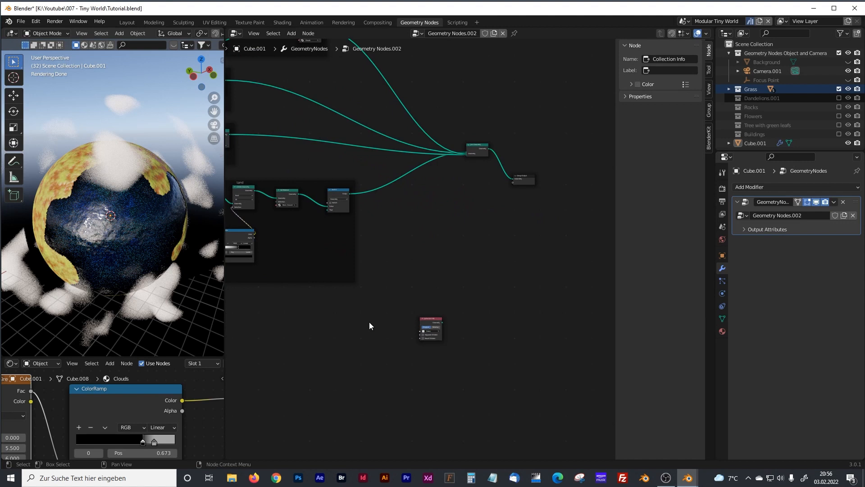
left_click(422, 319)
left_click(430, 318)
scroll(388, 313, "up", 4)
key("shift+a")
left_click(318, 285)
type("distr")
left_click(339, 301)
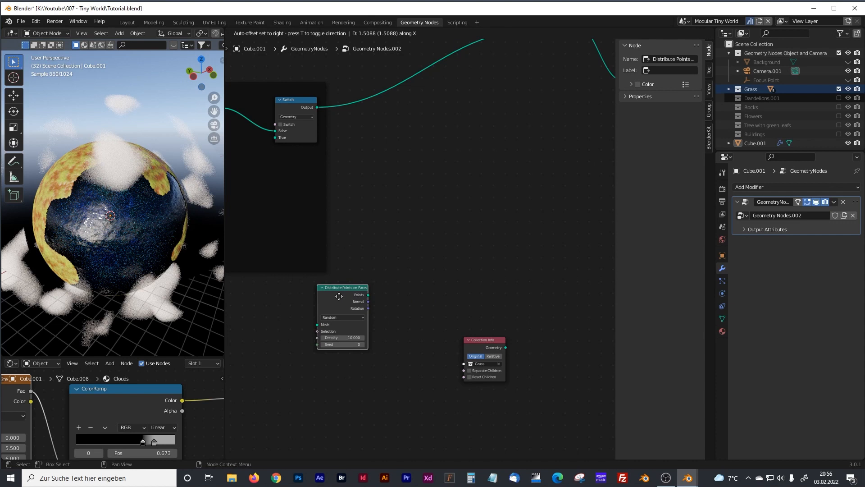
left_click(339, 294)
key("x")
Add a Distribute Points on Faces node to the left of the Grass Collection Info node.
key("shift+a")
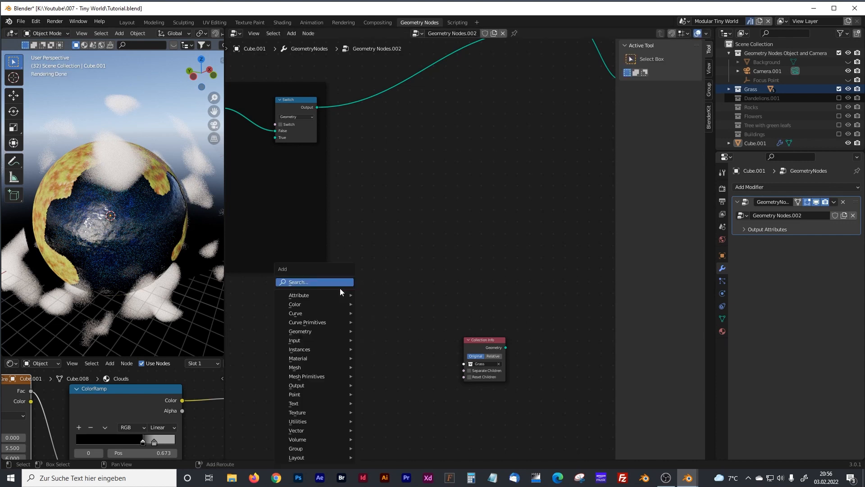
left_click(336, 286)
type("distr")
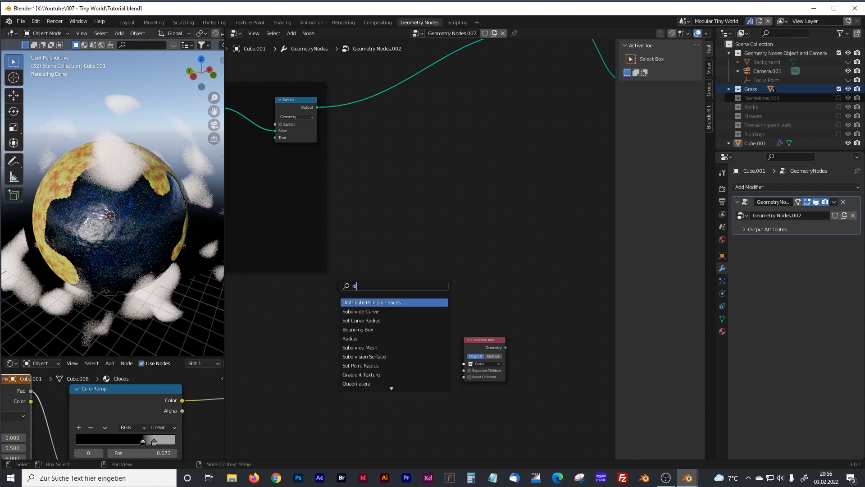
left_click(358, 301)
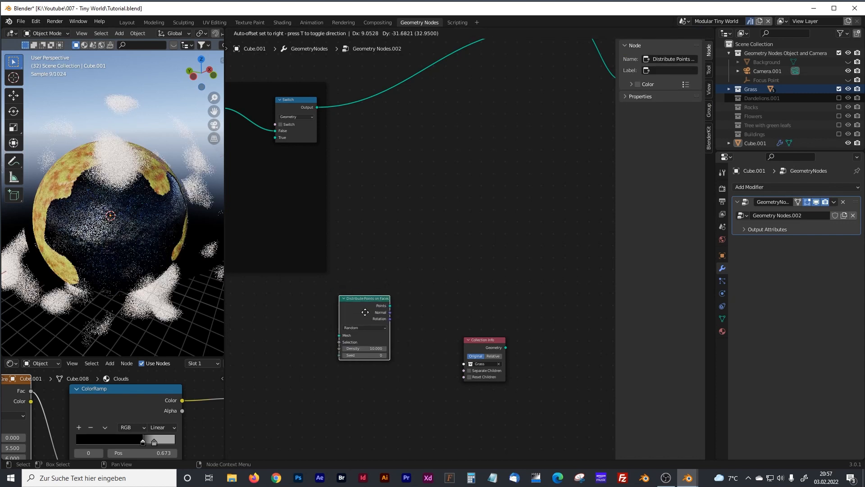
left_click(370, 328)
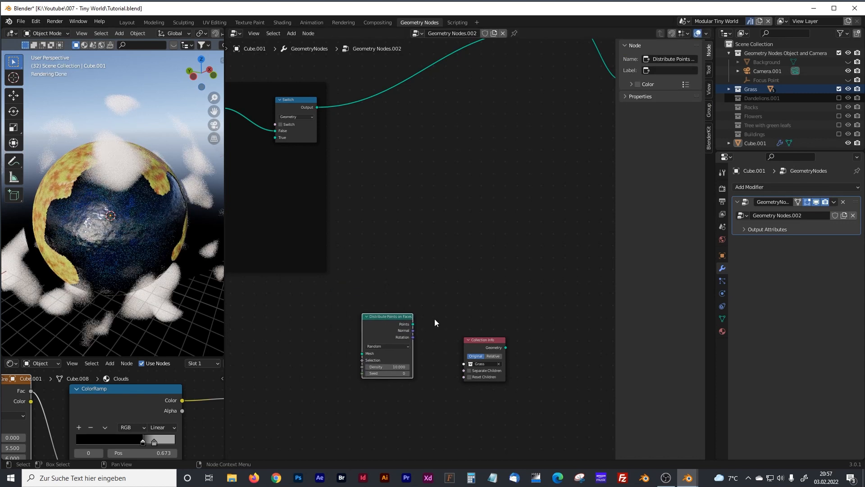
Move the Grass Collection Info node lower and add an Instance on Points node to its right.
scroll(435, 321, "up", 2)
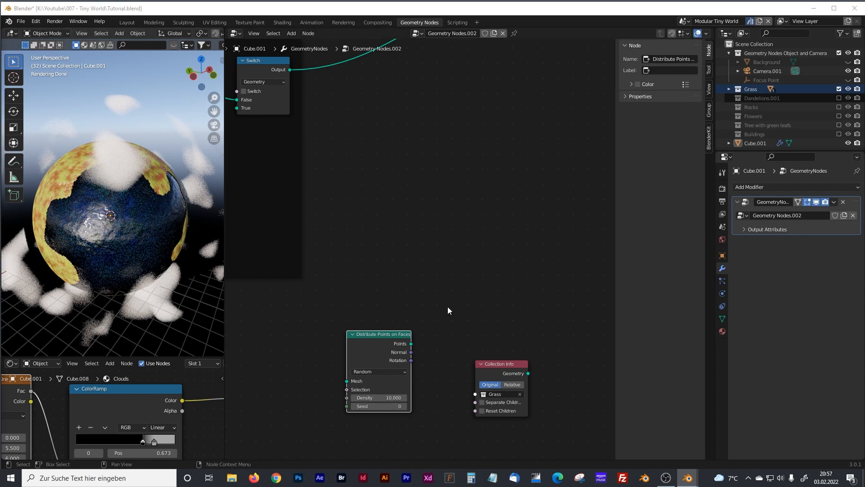
middle_click_drag(448, 308, 343, 273)
left_click_drag(378, 328, 333, 381)
left_click(364, 321)
key("shift+a")
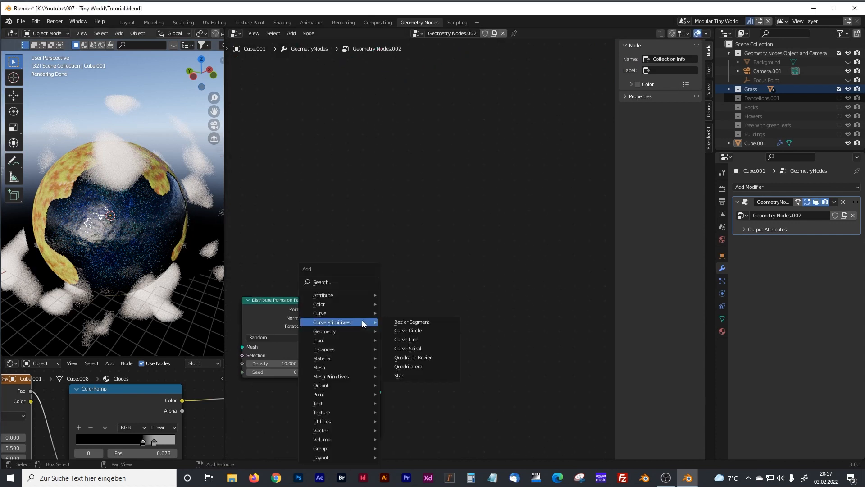
left_click(328, 284)
type("instan")
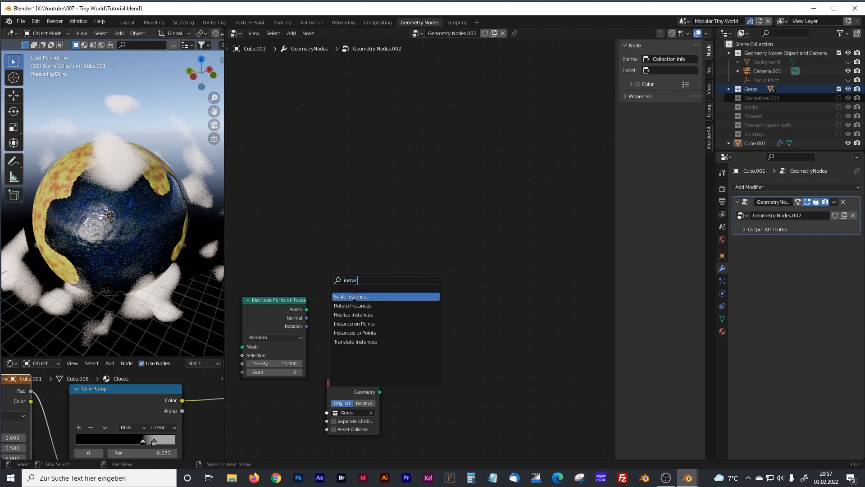
left_click(361, 324)
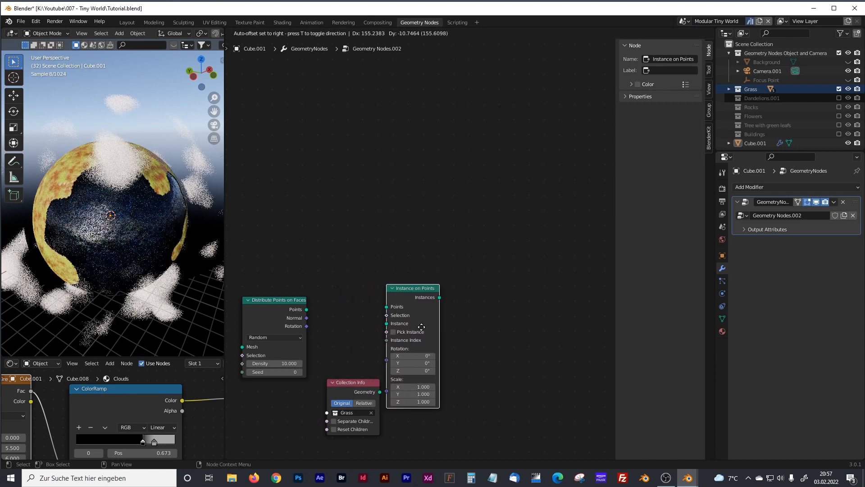
left_click(440, 337)
Add a Switch node to the right of the Instance on Points node.
middle_click_drag(382, 326, 355, 301, "shift")
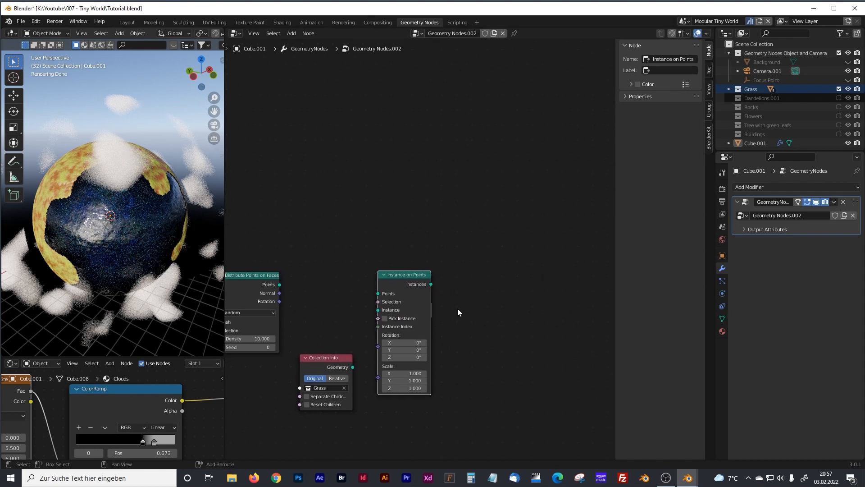
key("shift+a")
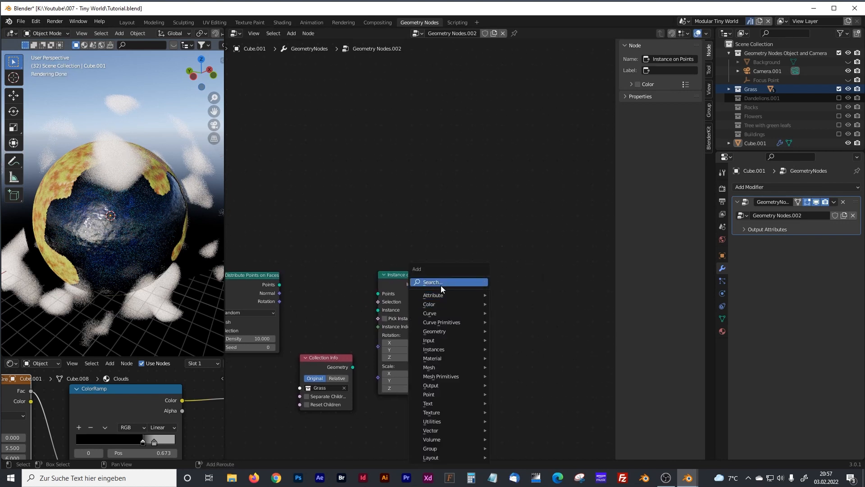
left_click(441, 283)
type("switch")
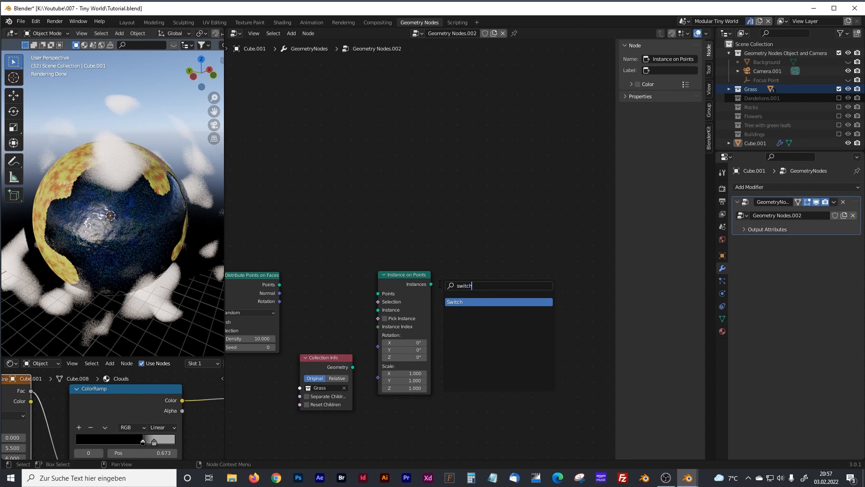
key("Return")
left_click(468, 286)
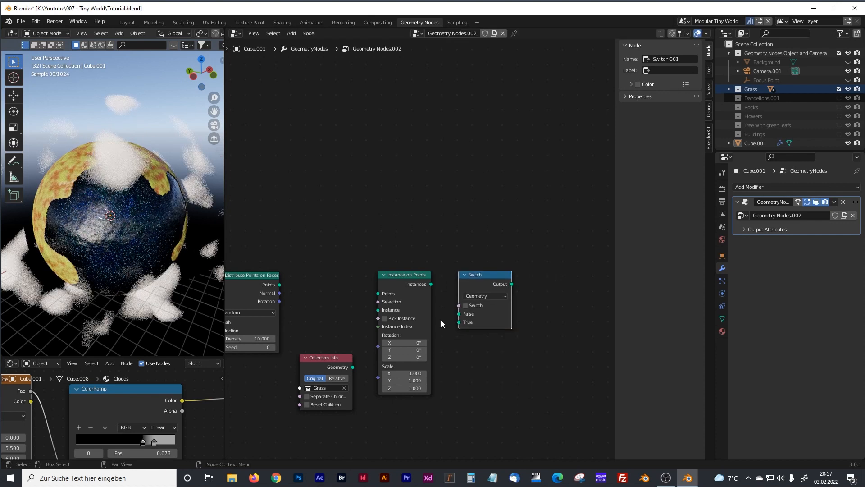
left_click_drag(326, 358, 323, 358)
Connect the Land frame's Delete Geometry output to the Mesh input of Distribute Points on Faces.
middle_click_drag(245, 244, 402, 308)
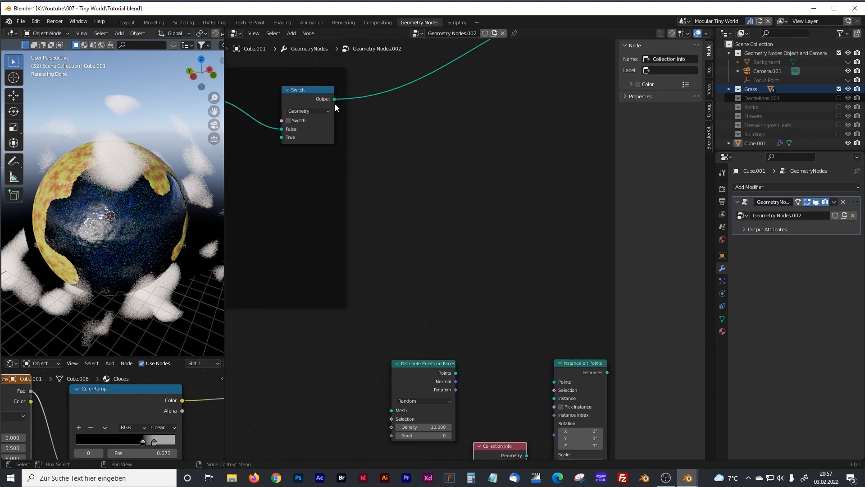
middle_click_drag(419, 220, 435, 283)
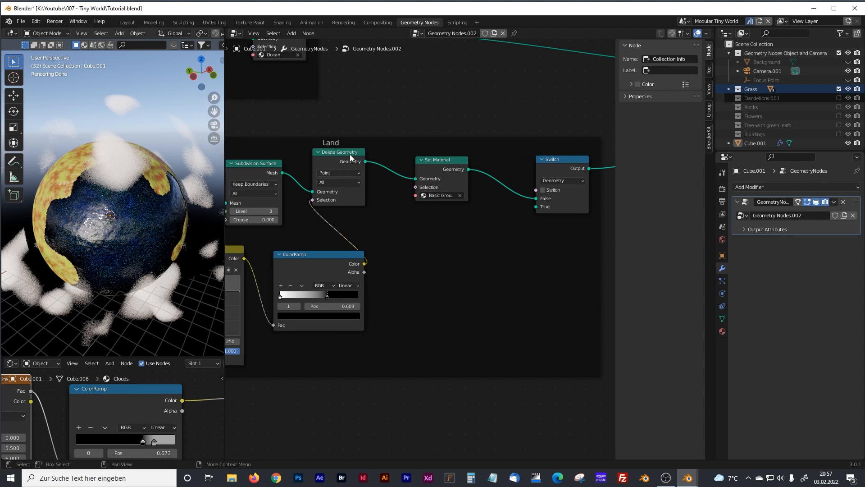
middle_click_drag(305, 124, 389, 151)
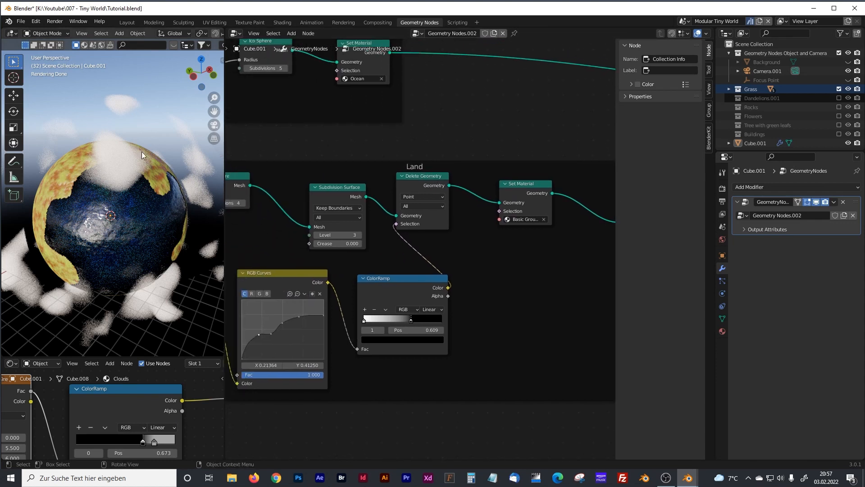
left_click_drag(425, 178, 617, 275)
left_click_drag(514, 332, 458, 305)
left_click_drag(483, 259, 468, 260)
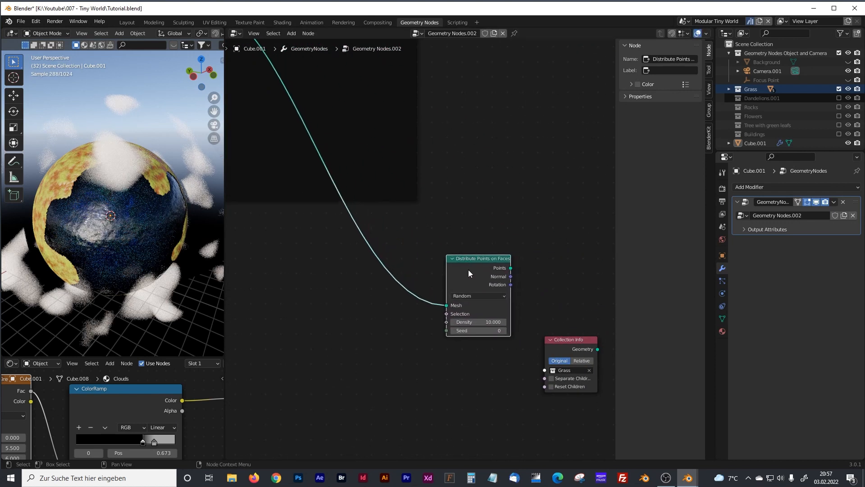
Connect the Points output of Distribute Points on Faces to the Points input of Instance on Points.
left_click(562, 339)
middle_click_drag(540, 290, 398, 292)
left_click_drag(369, 269, 480, 279)
Turn on Separate Children and Reset Children in the Grass Collection Info node.
left_click_drag(435, 353, 431, 357)
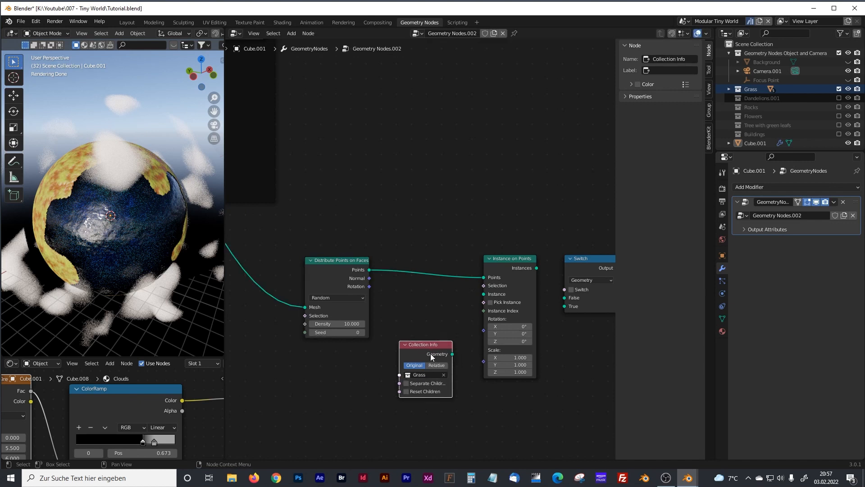
left_click(407, 383)
left_click(406, 390)
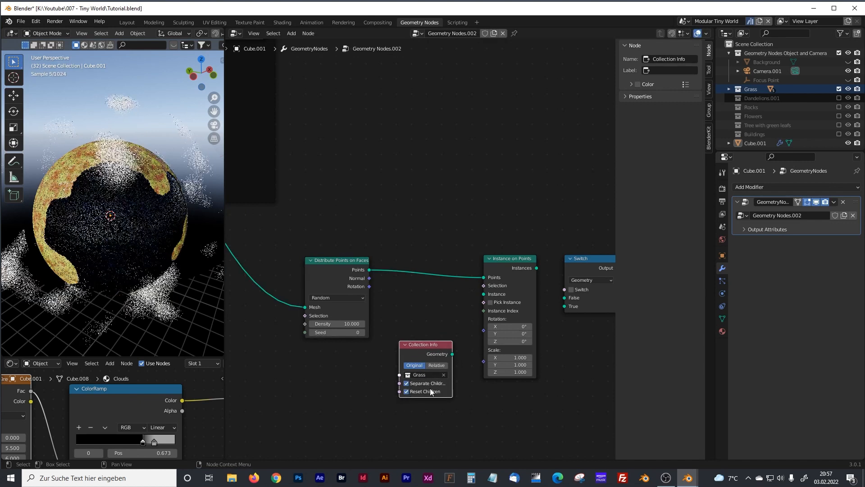
Connect the Grass Collection Info geometry to Instance with Pick Instance on, and link the Instances output to the Switch node's True input.
left_click_drag(452, 354, 480, 296)
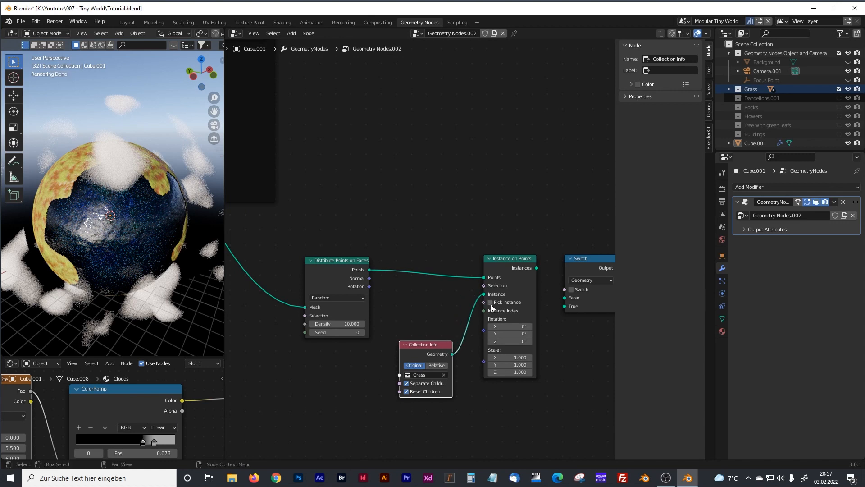
left_click(490, 302)
middle_click_drag(558, 347, 407, 347)
left_click_drag(446, 268, 488, 270)
left_click(388, 269)
left_click_drag(390, 270, 461, 308)
Make room around Join Geometry and Group Output, connect the grass Switch output to Join Geometry, and enable its Switch option.
middle_click_drag(509, 208, 393, 321)
scroll(369, 288, "down", 2)
left_click_drag(383, 149, 482, 156)
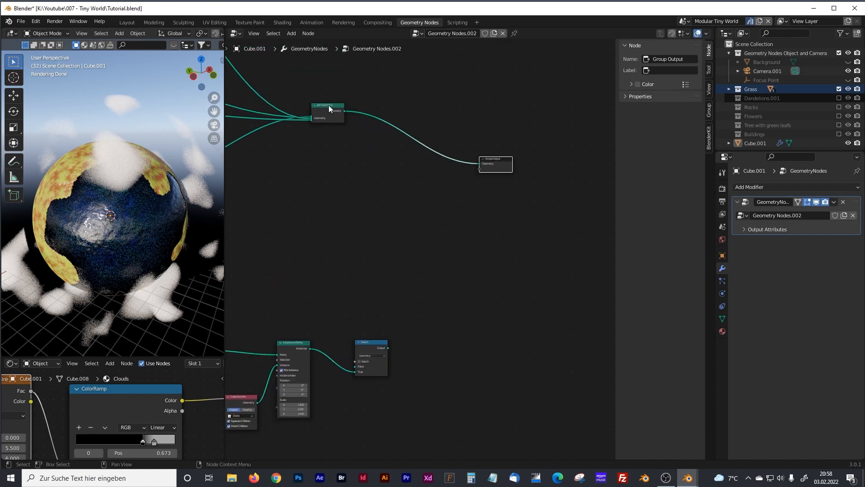
left_click_drag(330, 108, 433, 121)
left_click_drag(490, 160, 532, 158)
left_click_drag(388, 348, 413, 130)
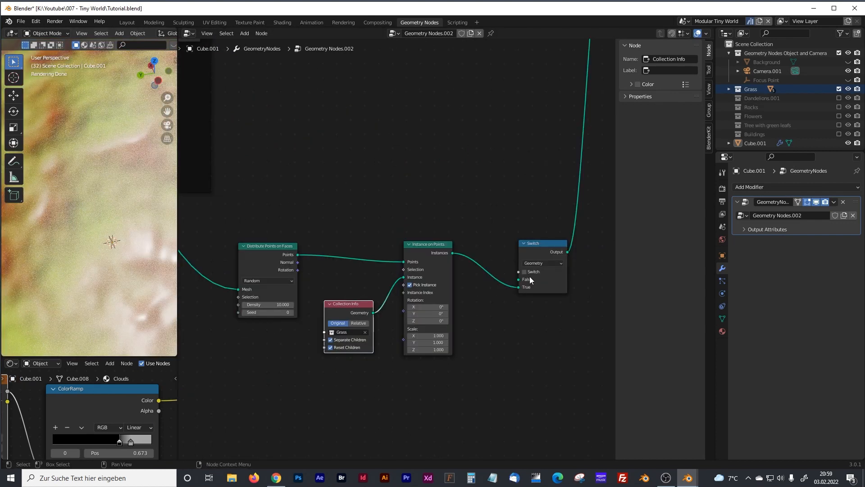
left_click(524, 272)
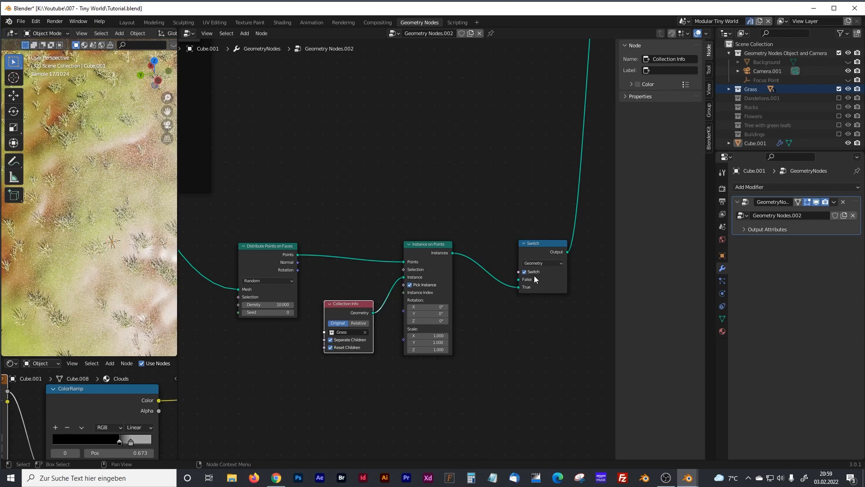
Examine the grass instances scattered over the planet's land, both up close and from farther away.
left_click_drag(179, 204, 413, 203)
scroll(290, 195, "down", 5)
middle_click_drag(282, 195, 263, 186)
scroll(255, 192, "up", 10)
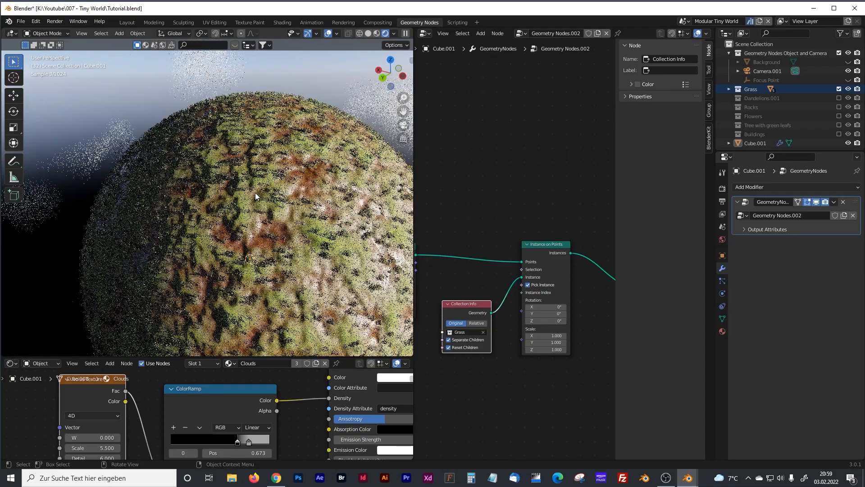
scroll(269, 191, "down", 6)
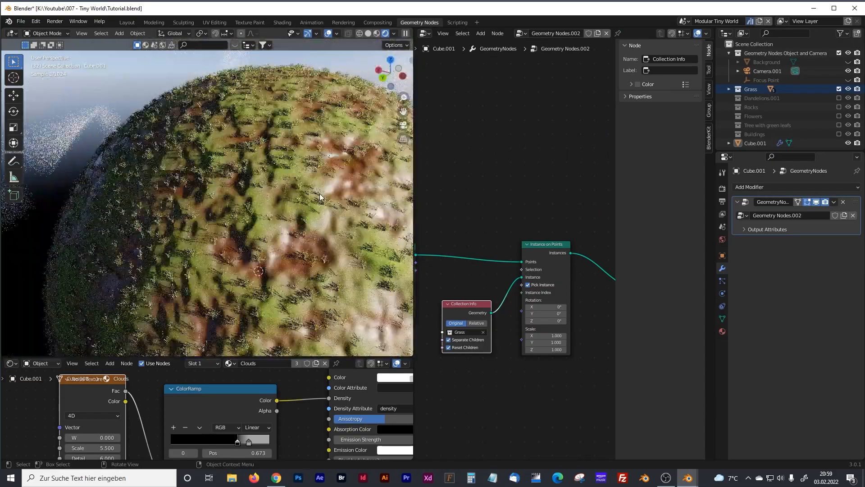
middle_click_drag(316, 210, 298, 179)
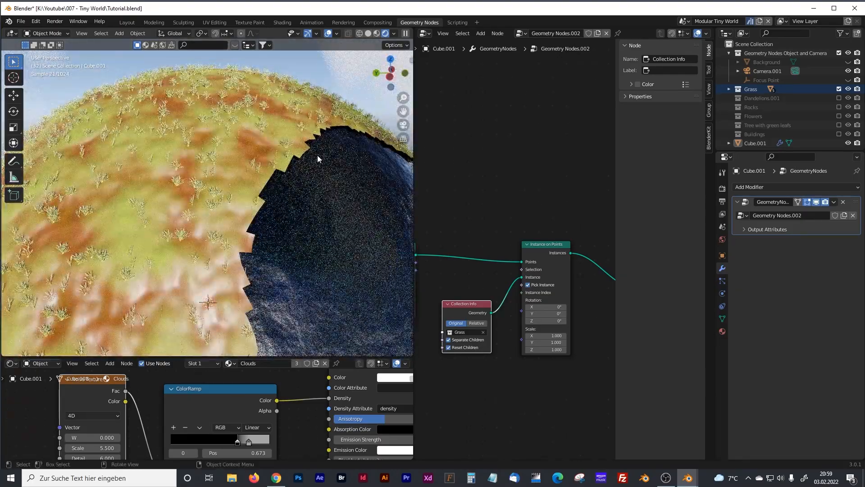
middle_click_drag(157, 223, 234, 204)
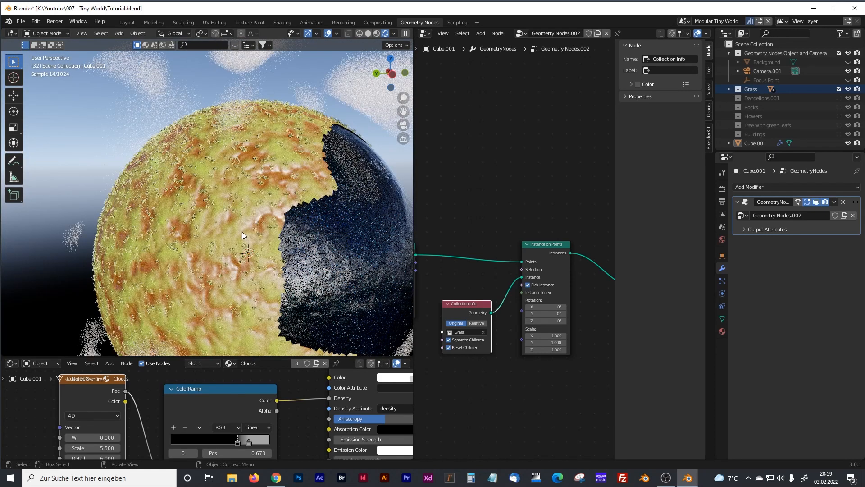
left_click_drag(414, 192, 240, 203)
scroll(374, 217, "up", 3)
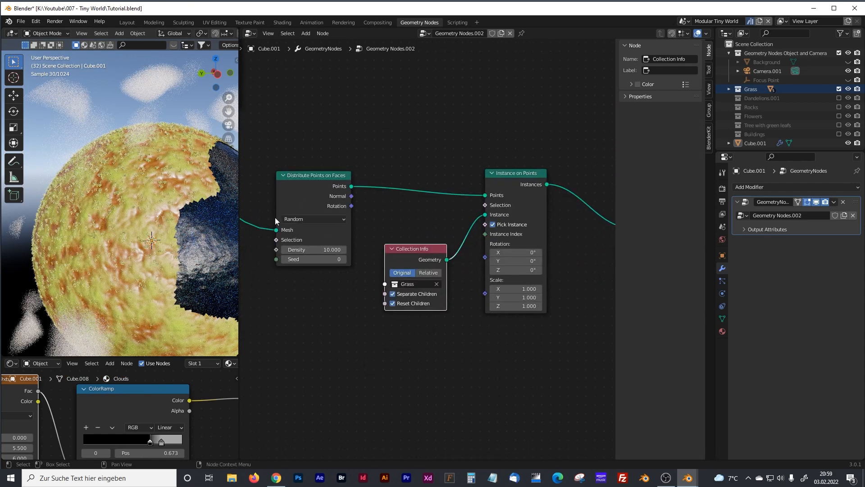
middle_click_drag(366, 324, 398, 290)
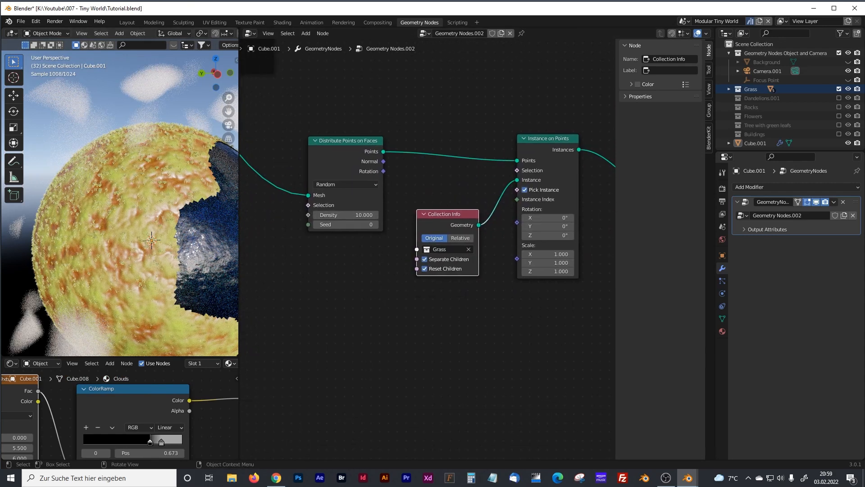
scroll(138, 265, "up", 3)
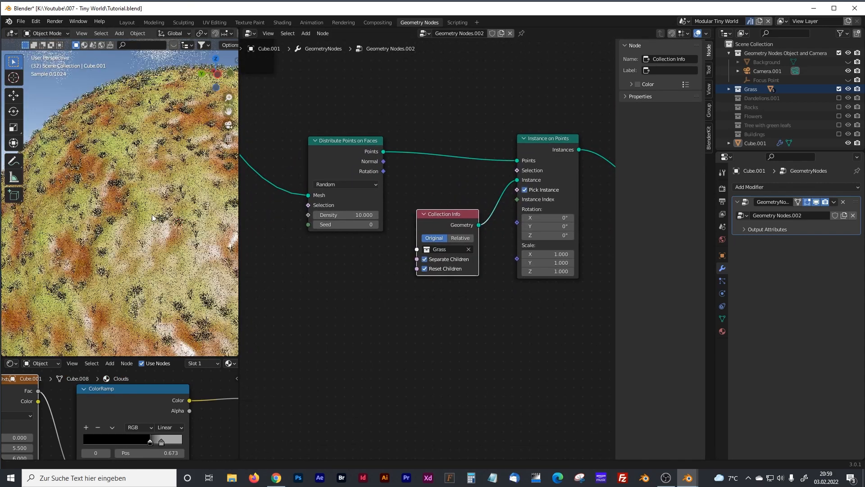
scroll(155, 217, "up", 3)
middle_click_drag(167, 181, 158, 188)
Move the Grass Collection Info node above the Points link and add an Align Euler to Vector node below that link.
mouse_move(448, 214)
left_mouse_down()
mouse_move(443, 203)
mouse_move(443, 209)
left_mouse_up()
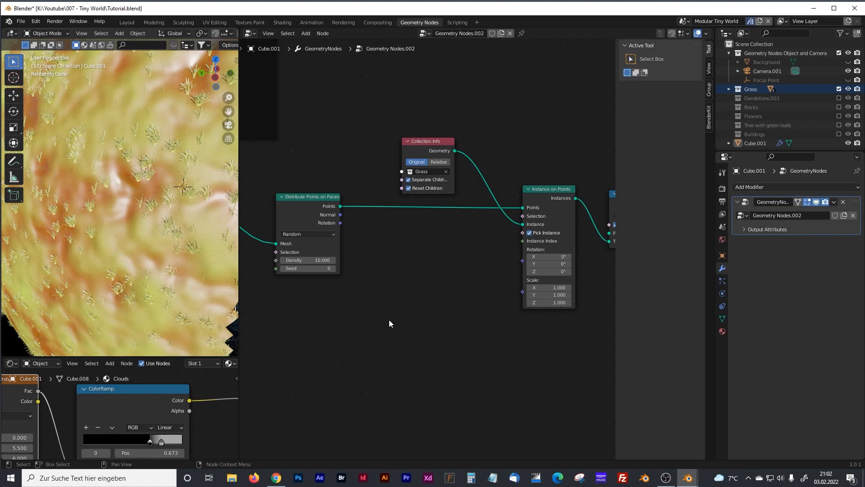
key("shift+a")
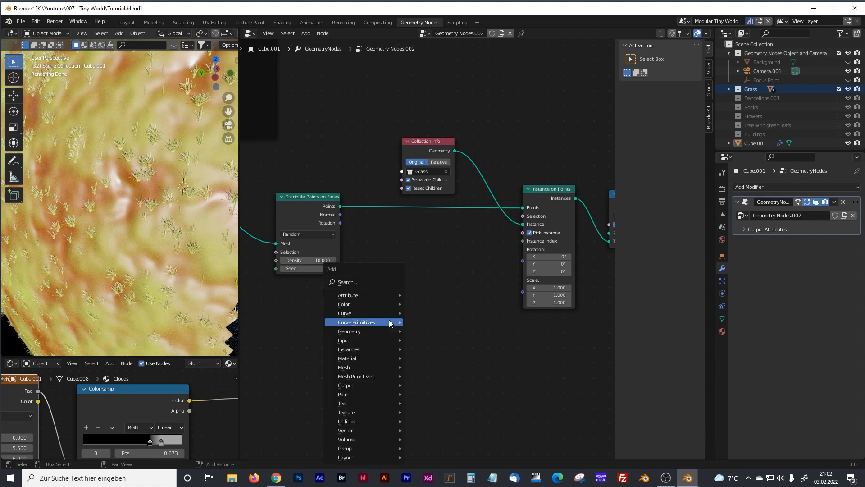
left_click(368, 277)
type("alö")
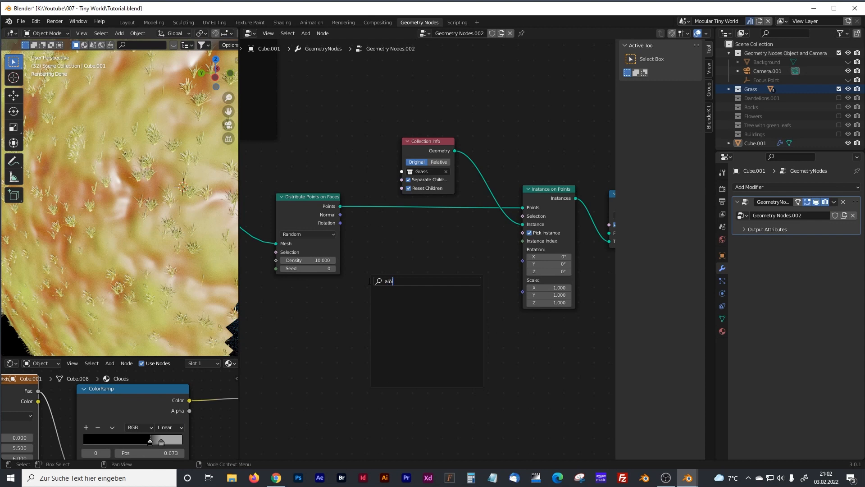
type("ig")
key("BackSpace")
key("BackSpace")
key("BackSpace")
type("u")
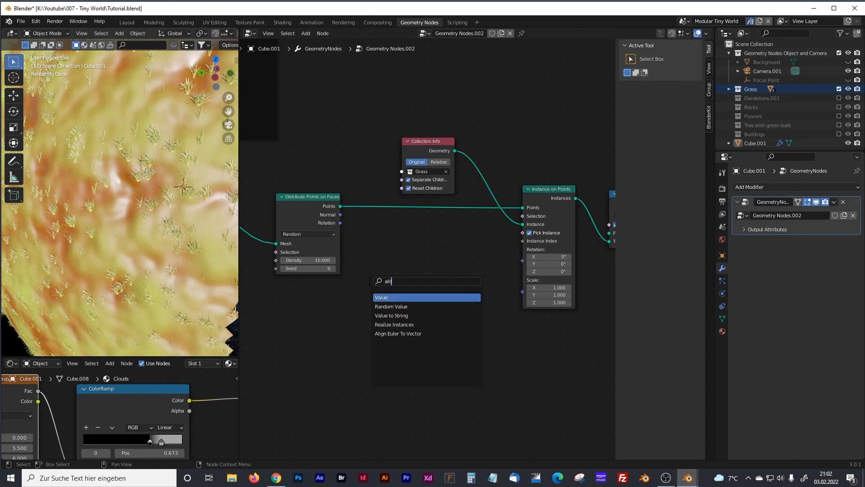
key("BackSpace")
type("ign")
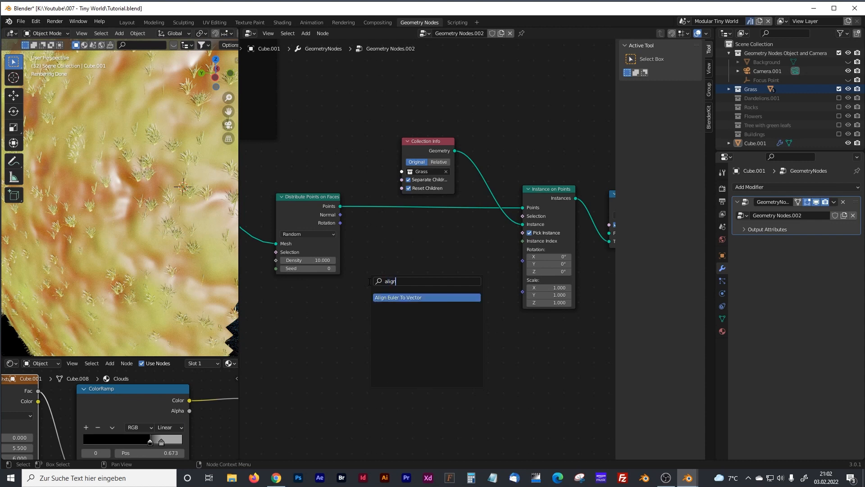
left_click(391, 297)
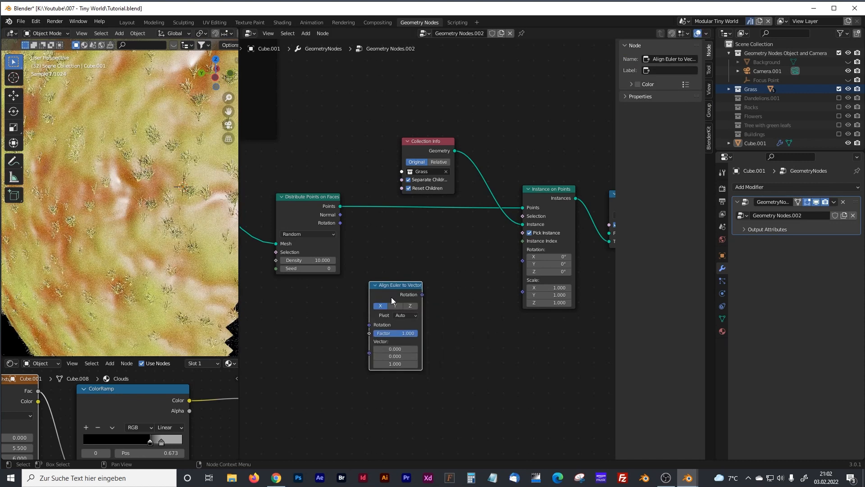
left_click_drag(396, 285, 424, 280)
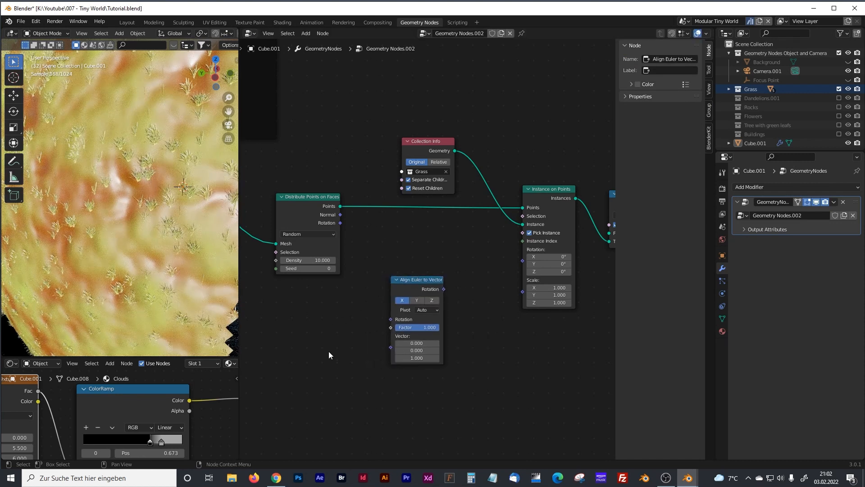
Add a Random Value node below Distribute Points on Faces and set its data type to Vector.
middle_click_drag(329, 350, 369, 326)
key("shift+a")
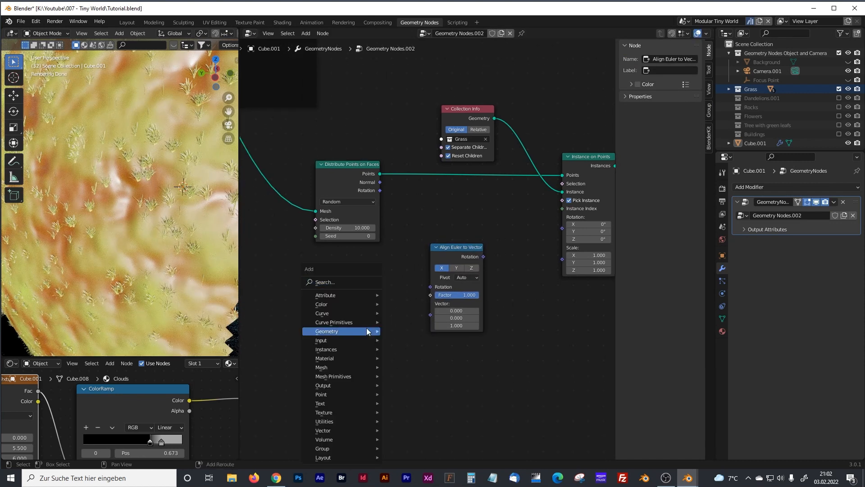
left_click(326, 283)
type("random")
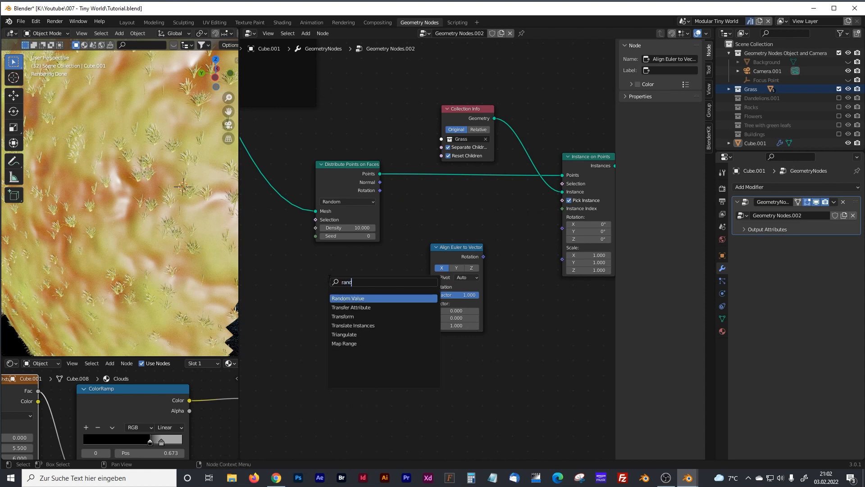
left_click(365, 298)
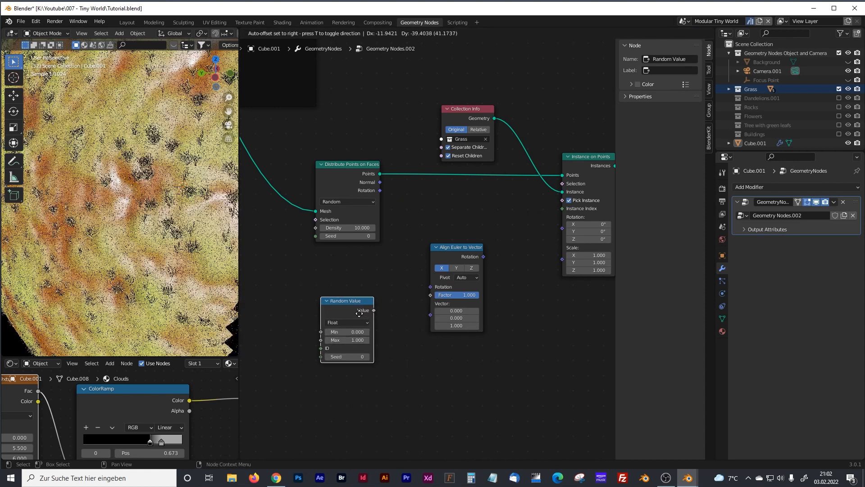
left_click(359, 322)
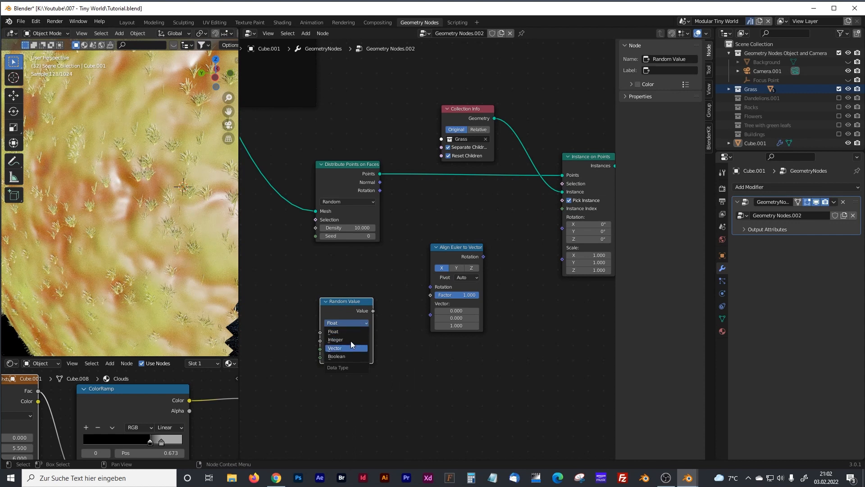
left_click(350, 345)
Connect the Random Value output to the Rotation input of Align Euler to Vector and set its alignment axis to Z.
left_click_drag(353, 300, 426, 287)
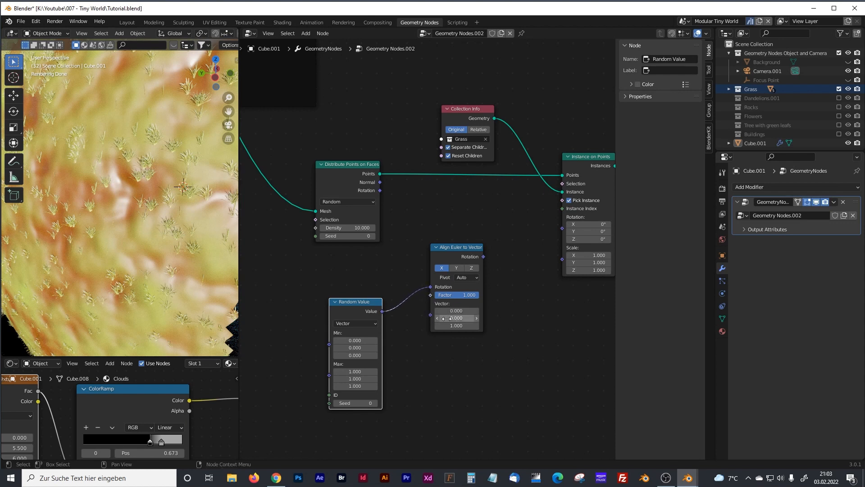
left_click(474, 266)
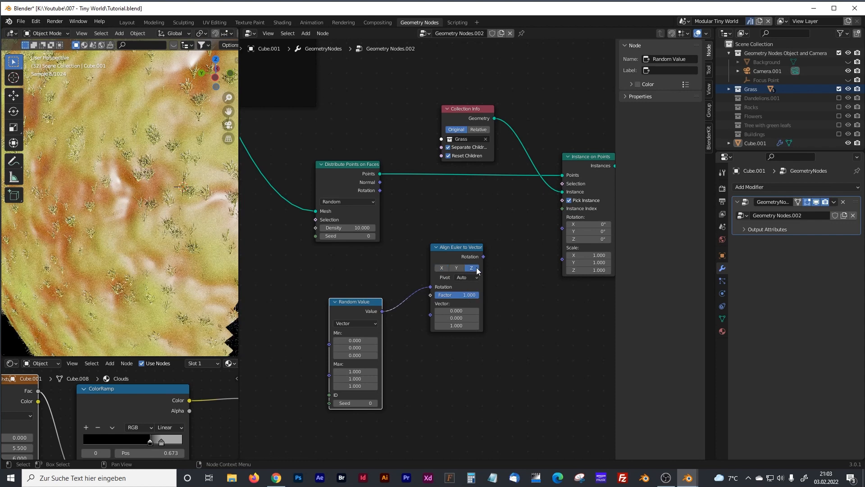
Set all three Max components of the Random Value node to tau.
left_click(356, 371)
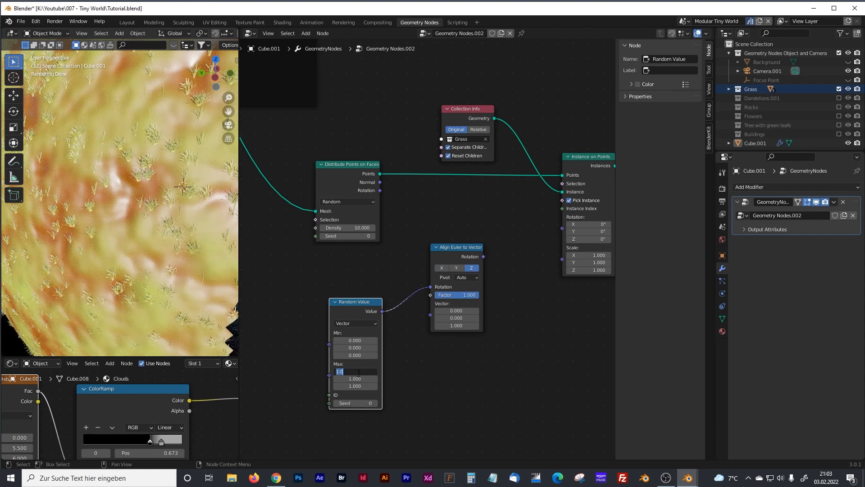
type("tau")
key("Tab")
type("tau")
key("Tab")
type("tau")
key("Return")
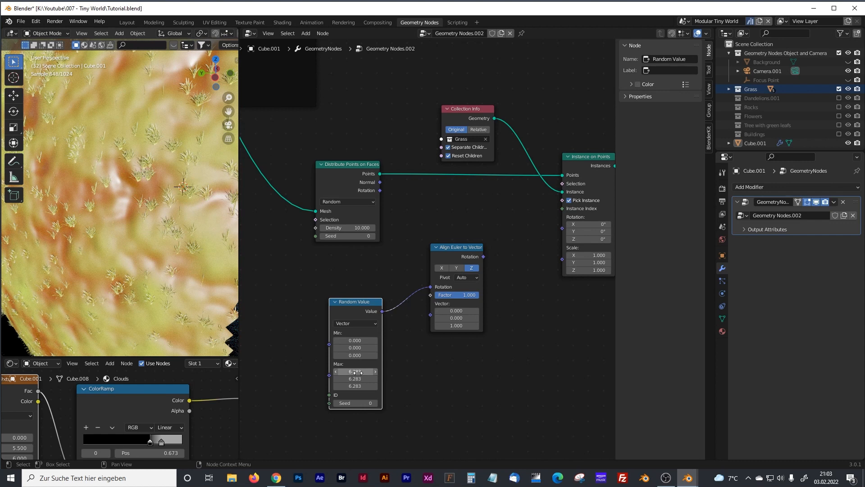
Connect the distributed points' Normal to Align Euler to Vector's Vector input, and its Rotation output to Instance on Points' Rotation input.
left_click_drag(352, 301, 359, 296)
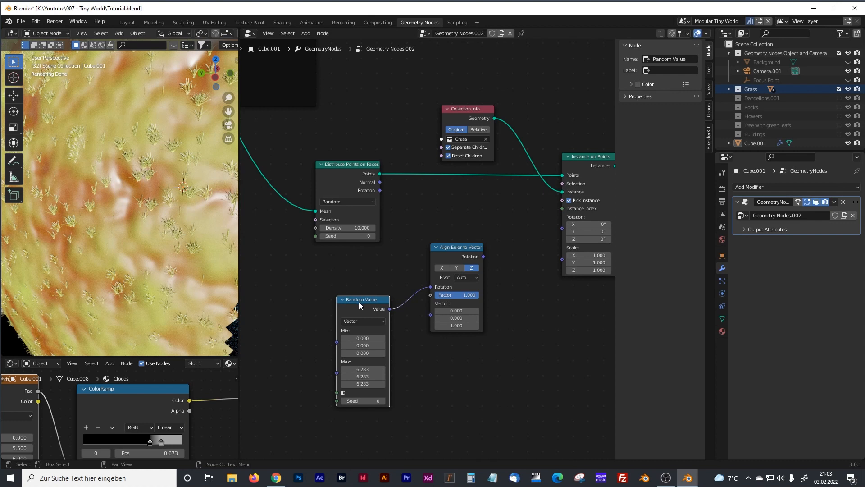
left_click_drag(445, 247, 447, 246)
left_click_drag(372, 170, 410, 216)
left_click_drag(418, 269, 433, 301)
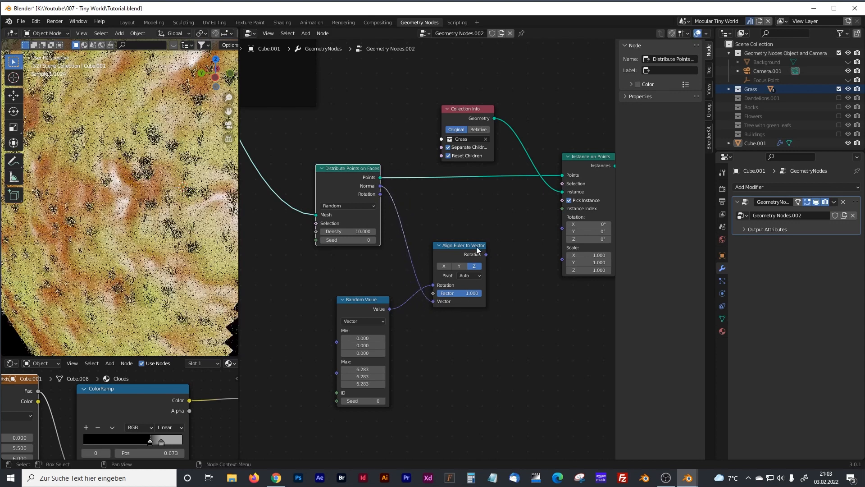
left_click_drag(487, 255, 562, 229)
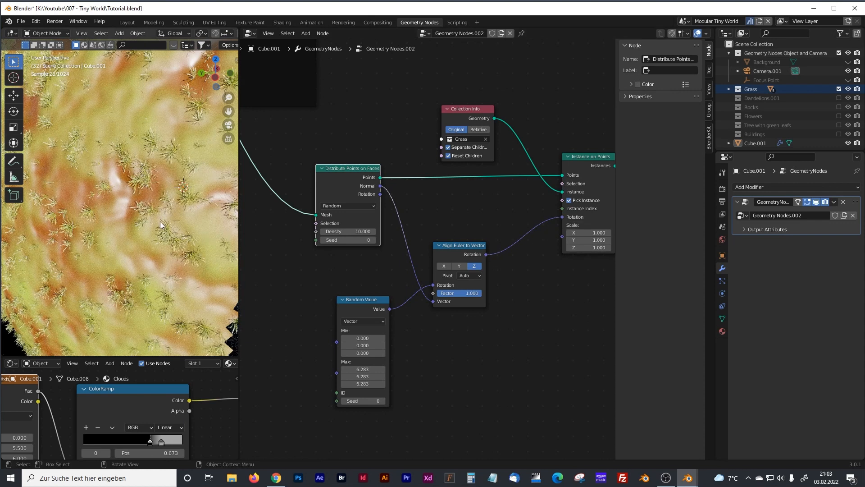
mouse_move(153, 222)
middle_mouse_down()
mouse_move(177, 222)
mouse_move(159, 226)
middle_mouse_up()
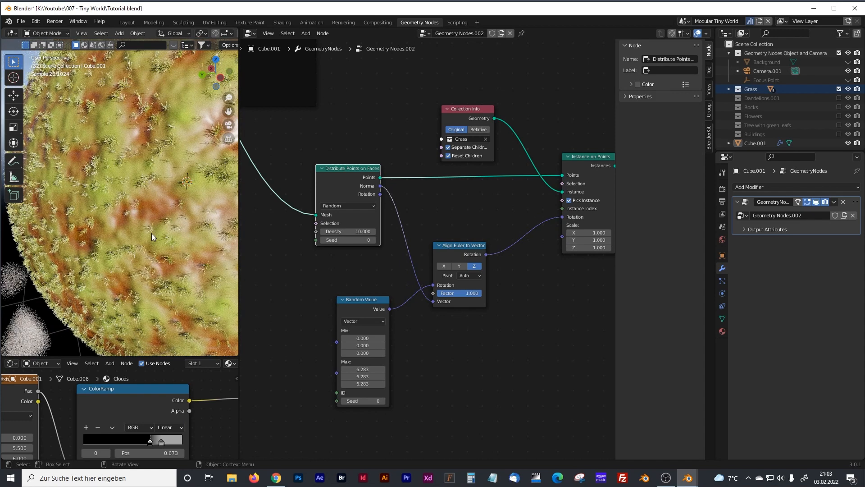
middle_click_drag(145, 180, 145, 207, "shift")
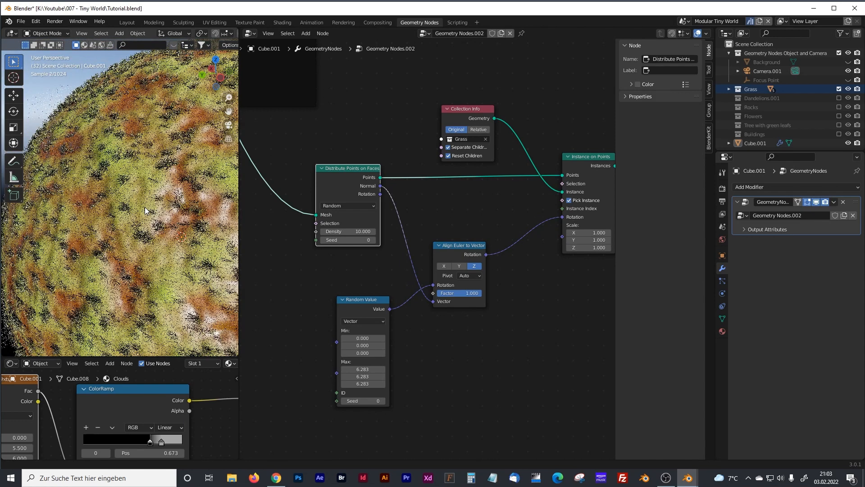
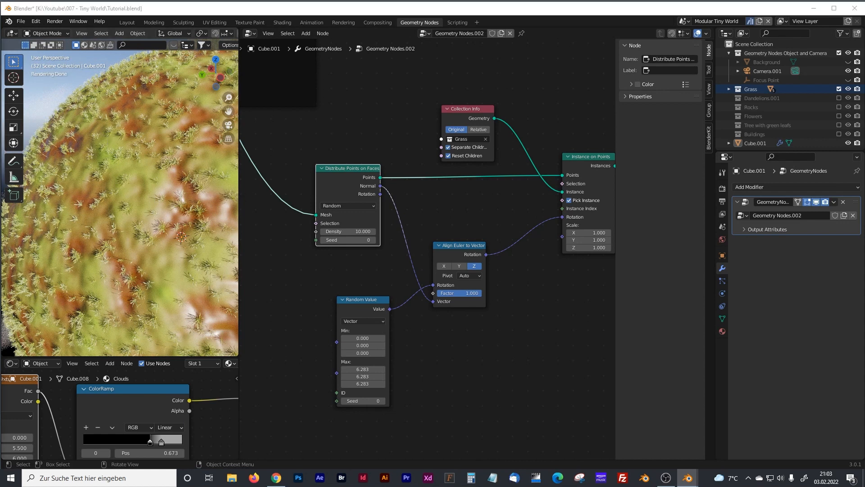
Group all the grass scattering nodes, from Distribute Points on Faces to the Switch, in a frame labelled Grass.
scroll(487, 336, "up", 1)
middle_click_drag(516, 337, 471, 342)
scroll(471, 341, "down", 2)
scroll(471, 340, "down", 2)
left_click_drag(414, 180, 408, 183)
left_click_drag(547, 350, 325, 176)
key("ctrl+j")
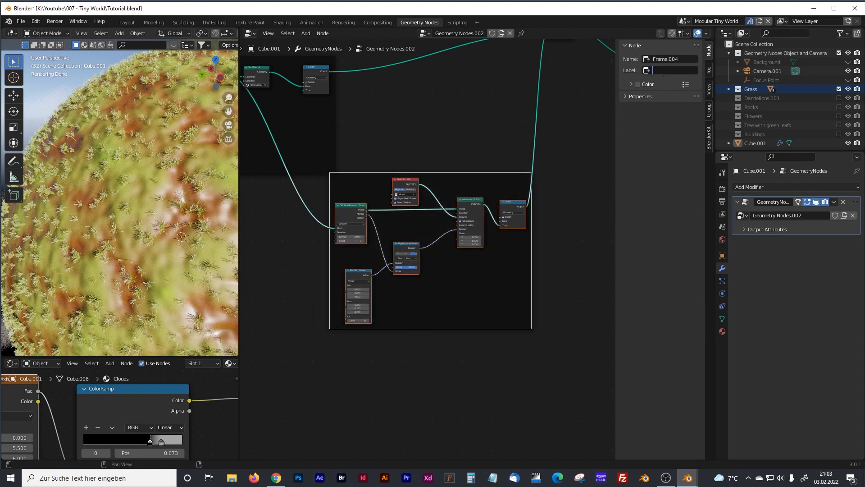
type("Grass")
key("Return")
scroll(441, 151, "down", 1)
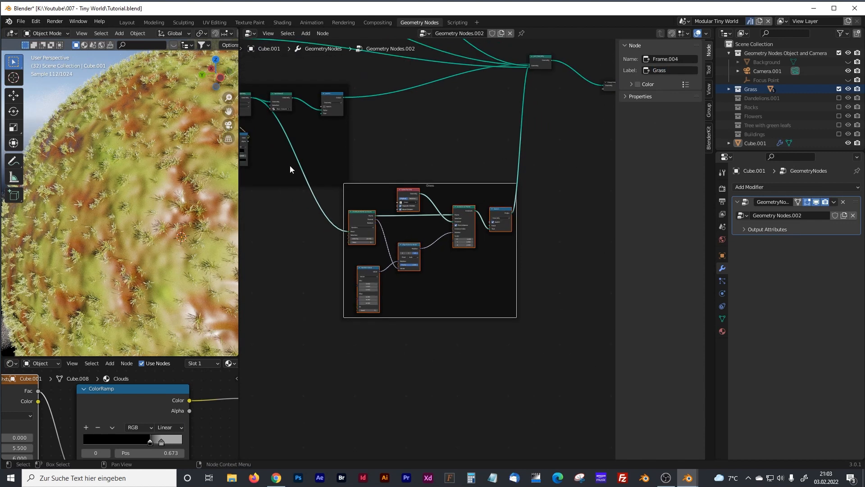
scroll(199, 174, "down", 3)
scroll(196, 174, "up", 3)
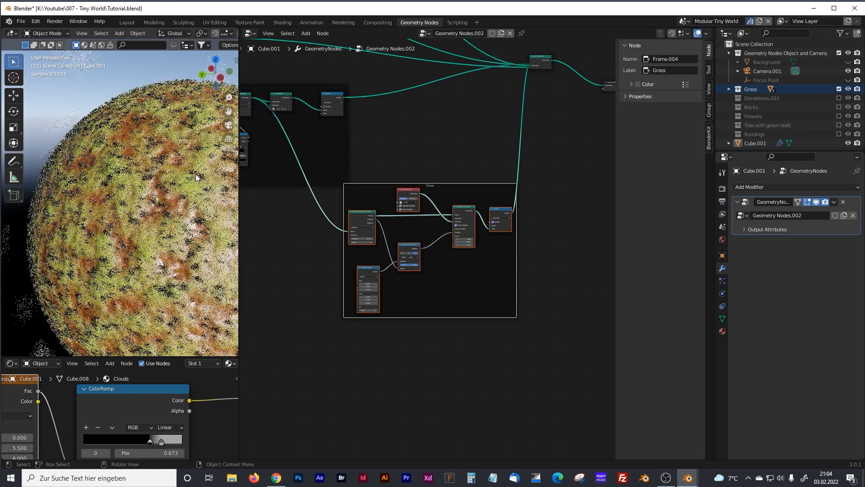
Add a float Random Value node below Align Euler to Vector and connect its Value to Instance on Points' Scale input.
scroll(196, 174, "up", 5)
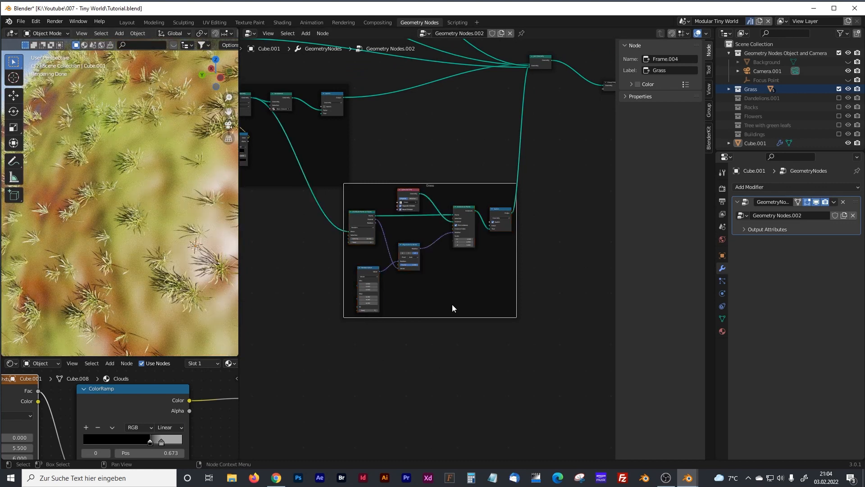
key("KP_Decimal")
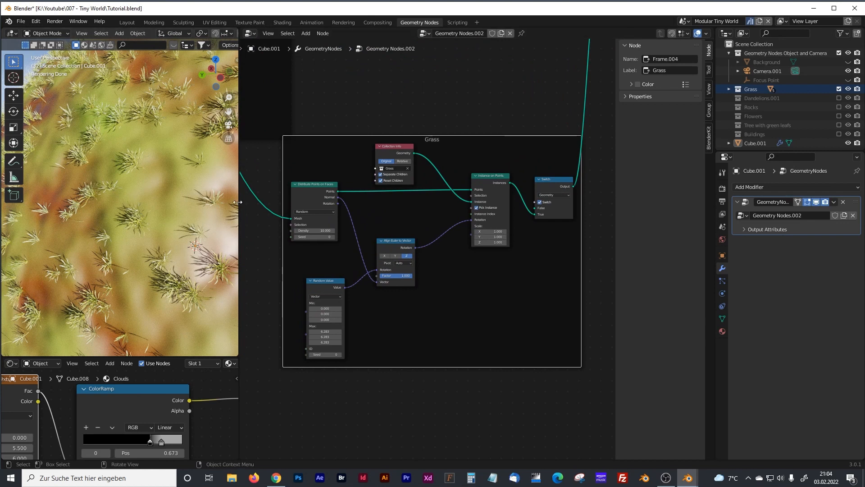
left_click_drag(238, 202, 264, 202)
key("shift+a")
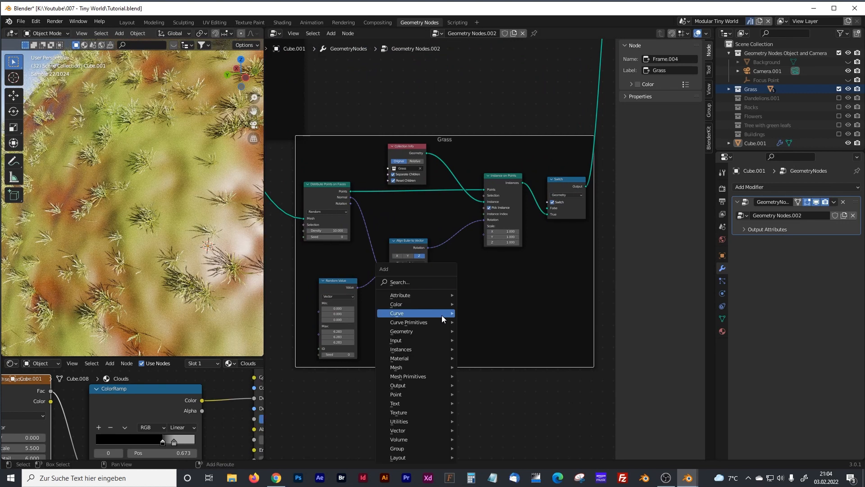
left_click(414, 282)
type("rand")
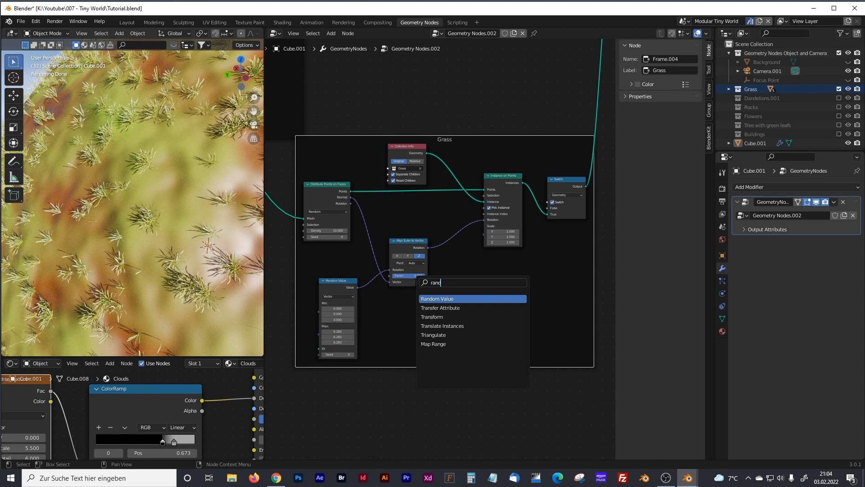
left_click(442, 299)
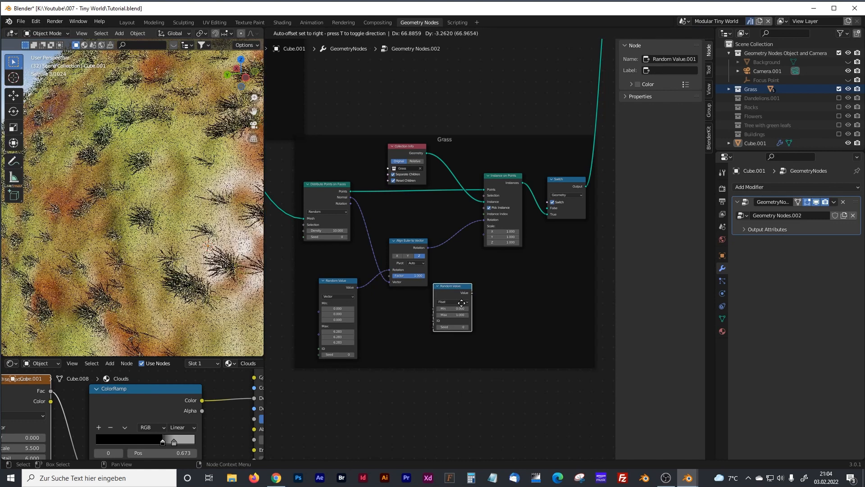
left_click(440, 299)
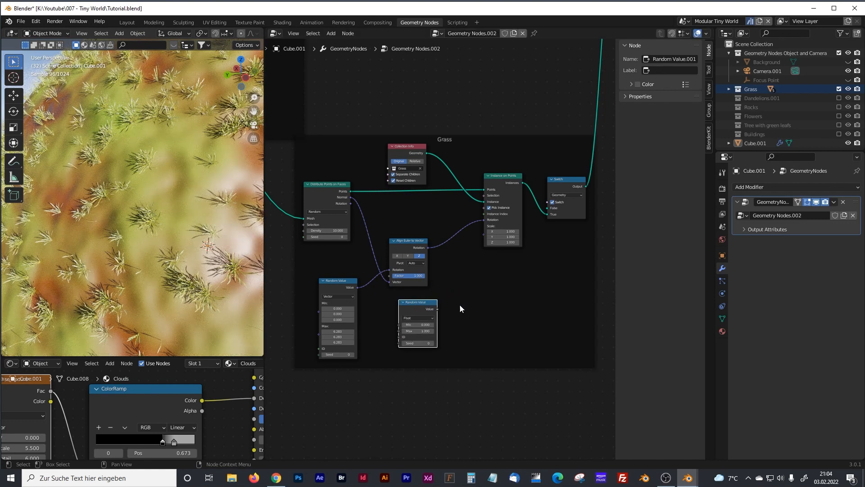
scroll(464, 304, "up", 2)
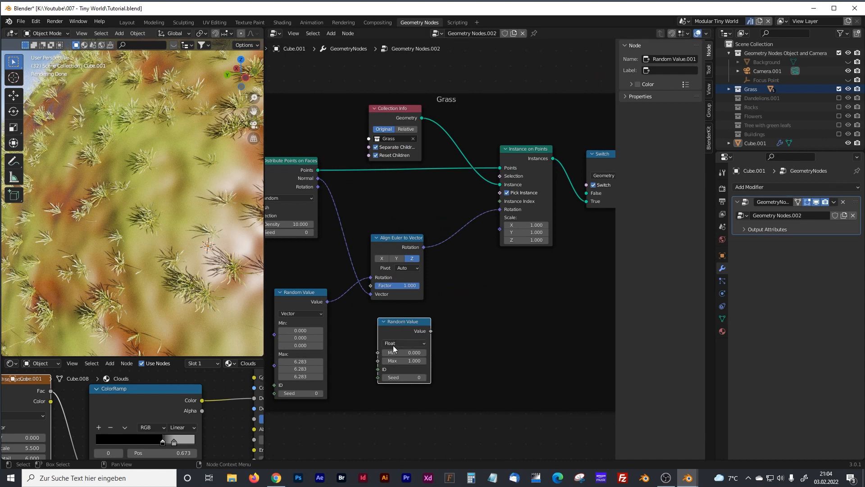
left_click_drag(432, 331, 495, 230)
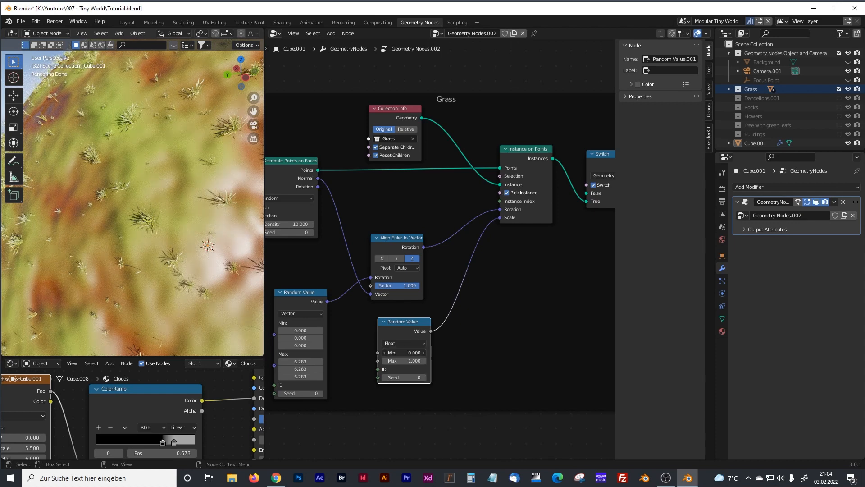
Set the grass scale Random Value to Min 1.1 and Max 3.5, and the grass point Density to 17.6.
left_click_drag(405, 352, 419, 361)
middle_click_drag(297, 244, 345, 258)
left_click_drag(338, 238, 340, 240)
scroll(211, 236, "down", 7)
middle_click_drag(214, 236, 159, 234)
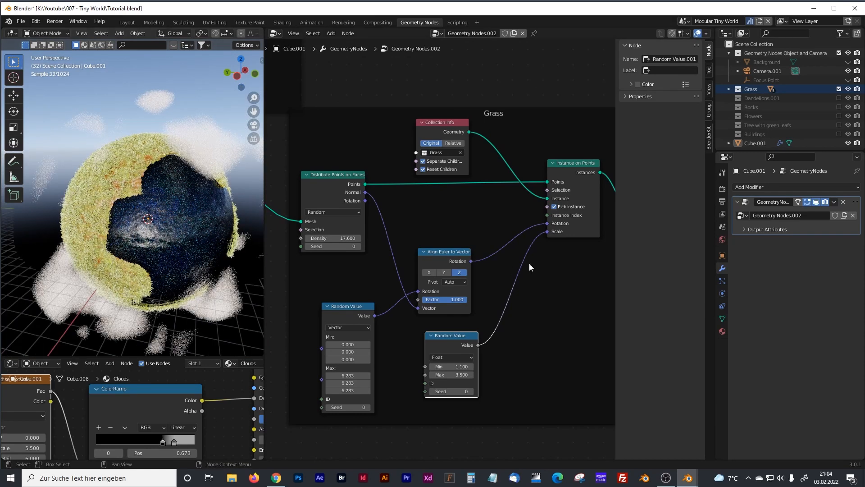
scroll(216, 194, "up", 5)
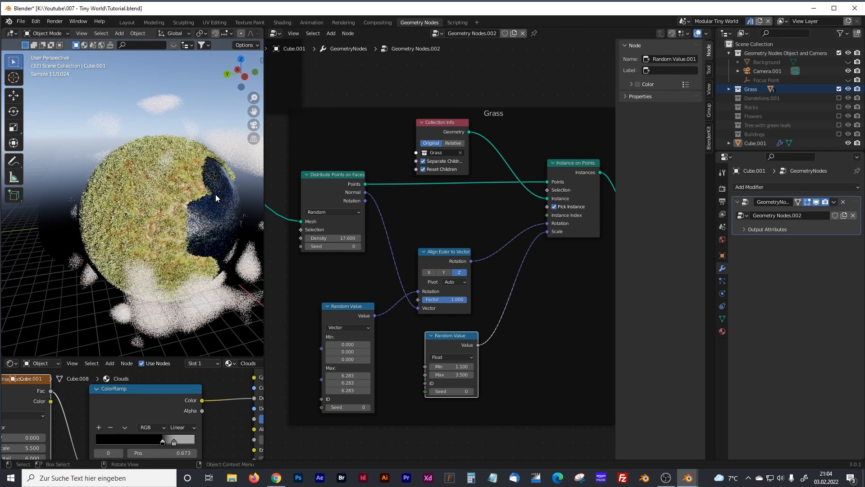
scroll(169, 193, "up", 3)
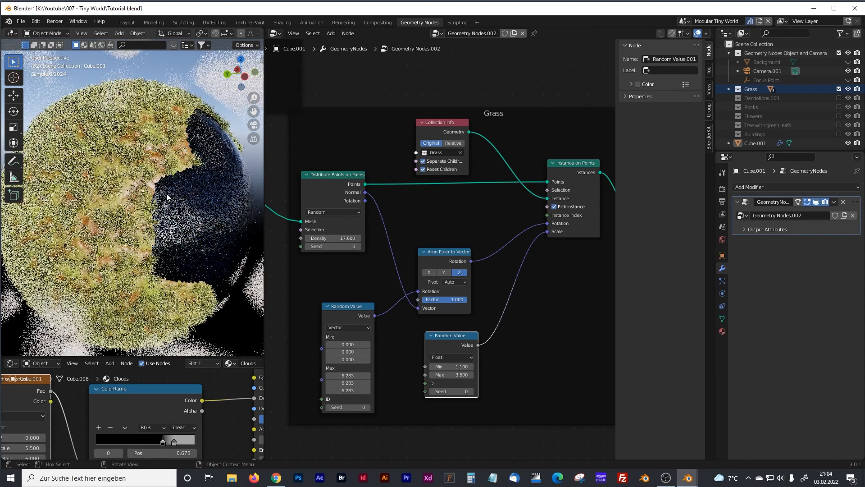
Set the Level of the Land frame's Subdivision Surface node to 4.
middle_click_drag(338, 138, 484, 237)
middle_click_drag(404, 260, 539, 360)
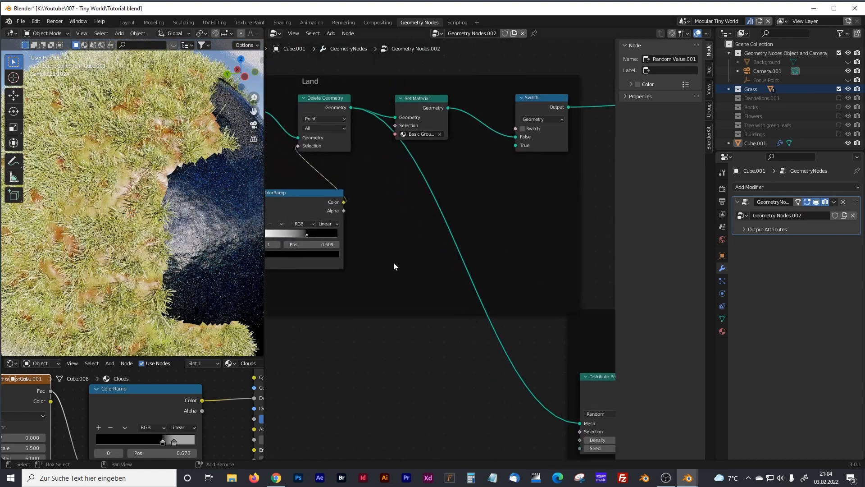
middle_click_drag(339, 247, 510, 301)
middle_click_drag(321, 207, 369, 234)
left_click(358, 195)
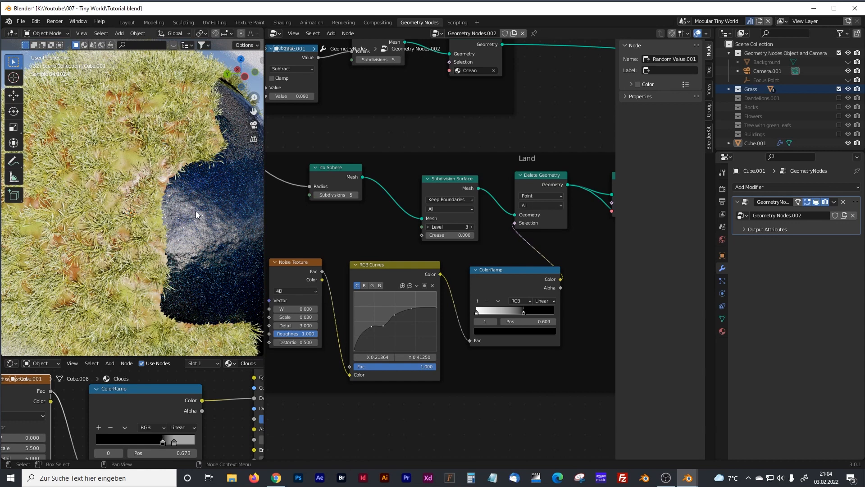
scroll(196, 211, "down", 4)
middle_click_drag(195, 212, 163, 183)
middle_click_drag(141, 219, 155, 225)
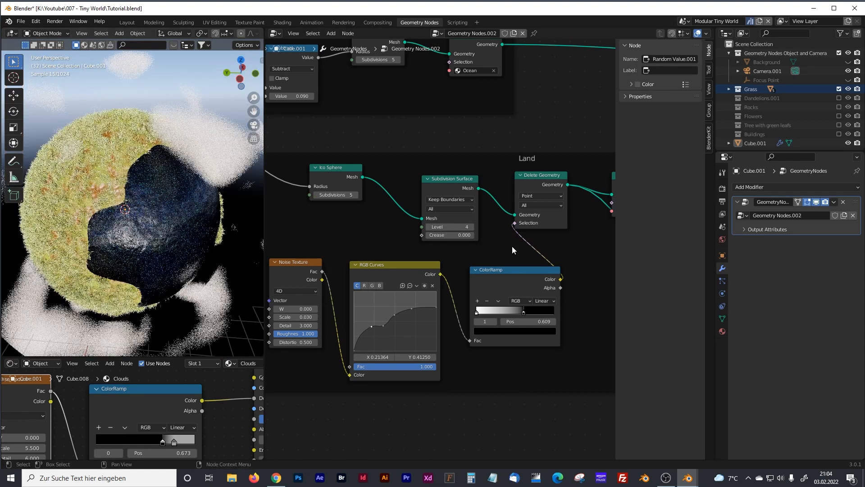
Duplicate the whole Grass frame with its nodes and place the copy below the original.
scroll(511, 246, "down", 9)
middle_click_drag(537, 265, 401, 235)
middle_click_drag(539, 291, 302, 162)
left_click_drag(355, 162, 405, 181)
left_click(512, 213)
left_click_drag(529, 169, 282, 356)
key("shift+d")
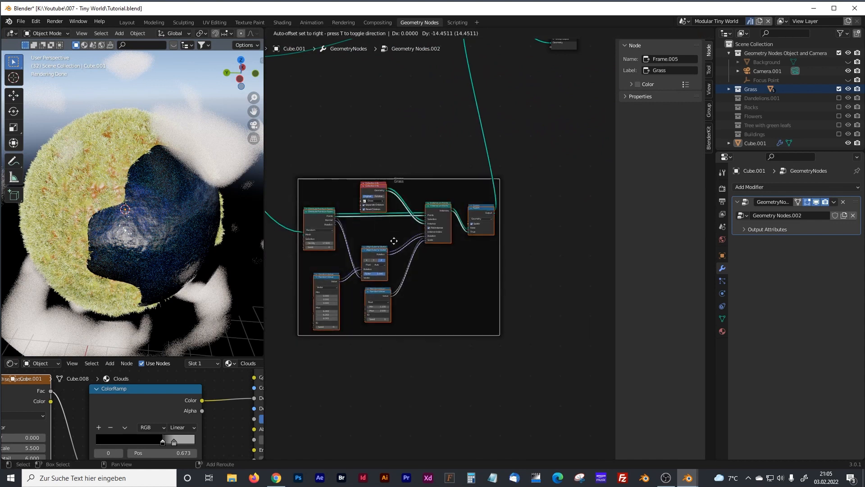
left_click(400, 397)
middle_click_drag(500, 319, 504, 219, "shift")
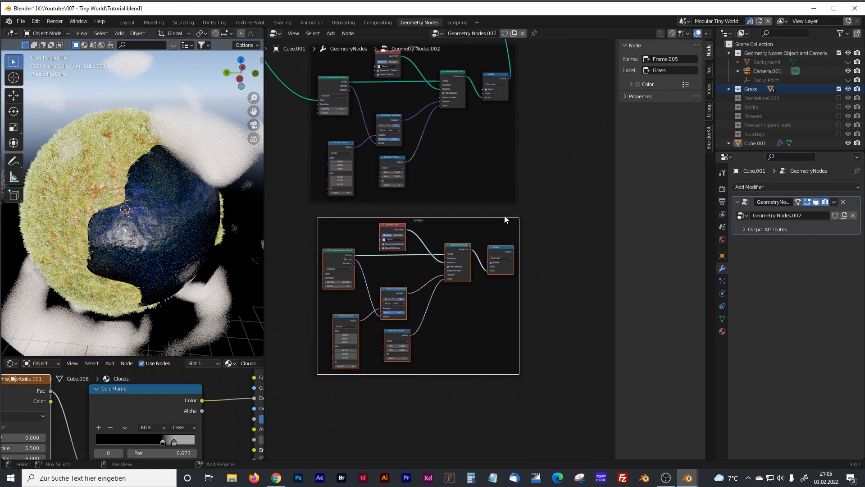
Set the collection in the duplicated frame's Collection Info node to Tree with green leafs.
scroll(374, 212, "up", 4)
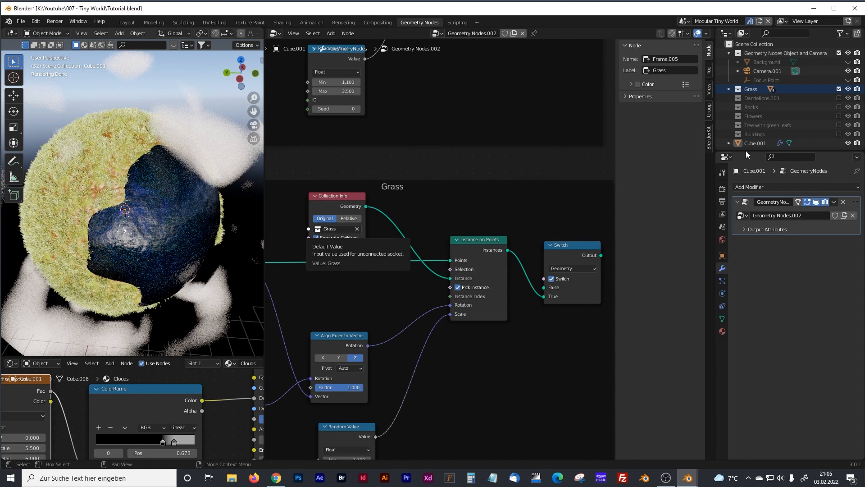
left_click(334, 228)
type("tr")
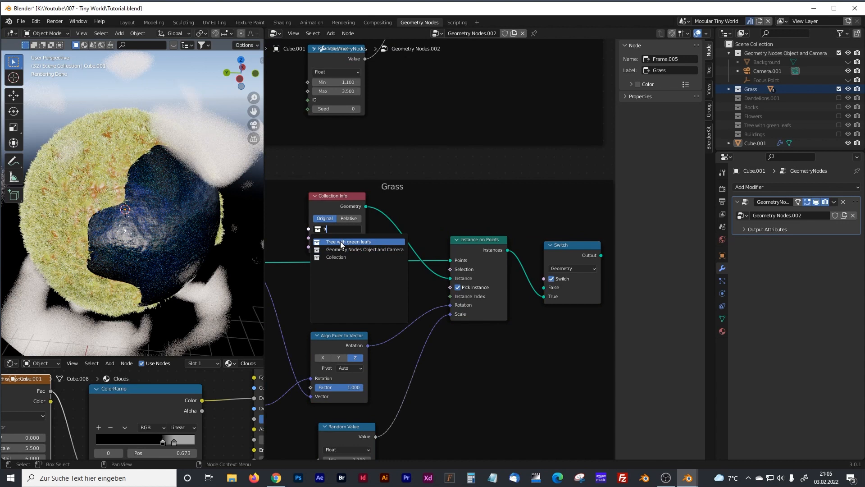
left_click(340, 241)
left_click_drag(333, 198, 339, 201)
Connect the Land's Delete Geometry output to the Mesh input of the duplicated Distribute Points on Faces node.
scroll(437, 199, "down", 9)
middle_click_drag(351, 217, 411, 269)
left_click_drag(372, 332, 362, 117)
Connect the duplicated Switch output to Join Geometry, and move the Group Output and Join Geometry nodes farther from the scattering frames.
middle_click_drag(551, 208, 282, 163)
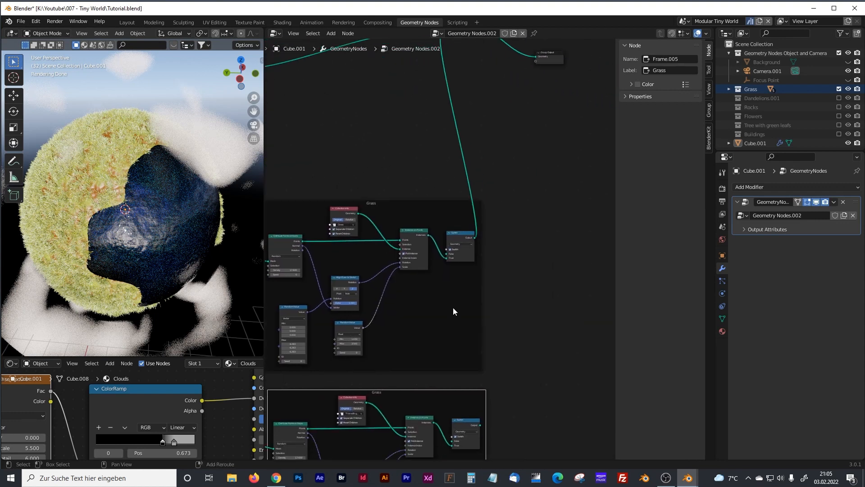
left_click_drag(481, 424, 444, 96)
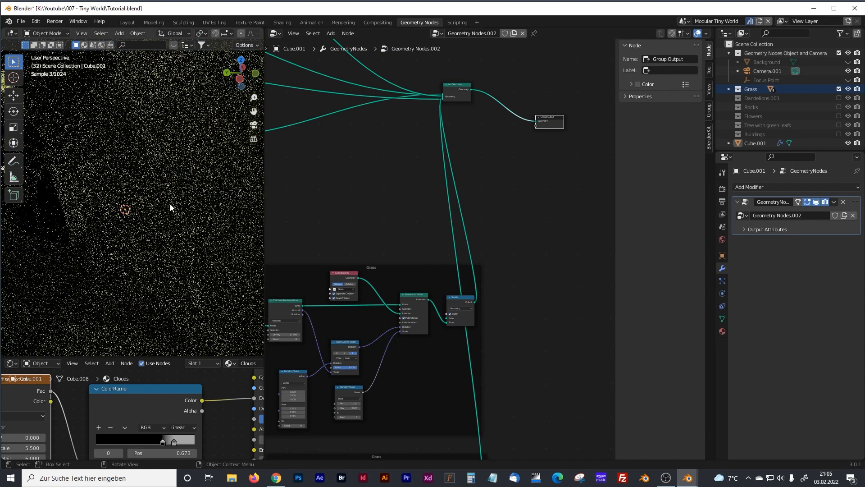
left_click_drag(545, 119, 588, 125)
left_click_drag(452, 87, 547, 115)
Set the Min of the float Random Value node that scales the trees to 0.01.
middle_click_drag(474, 338, 520, 121)
scroll(443, 279, "up", 3)
scroll(444, 304, "up", 2)
middle_click_drag(427, 364, 522, 247)
middle_click_drag(350, 224, 368, 279)
middle_click_drag(535, 343, 445, 299)
left_click(438, 303)
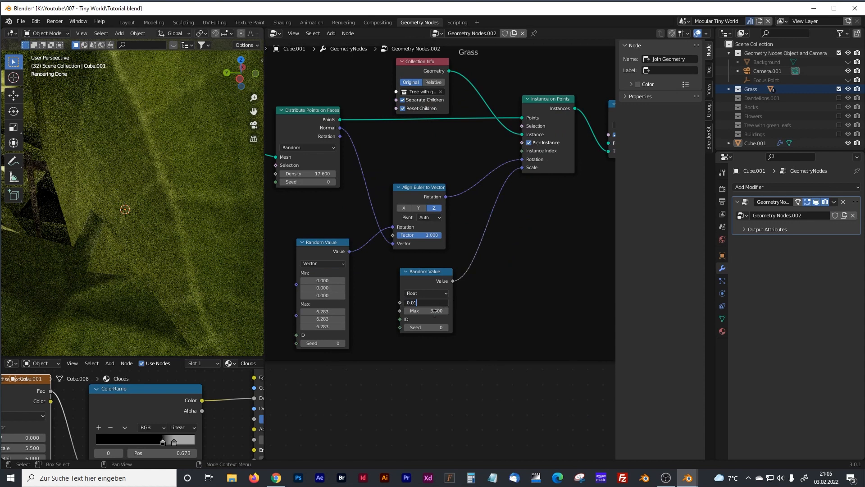
type("0.01")
key("Tab")
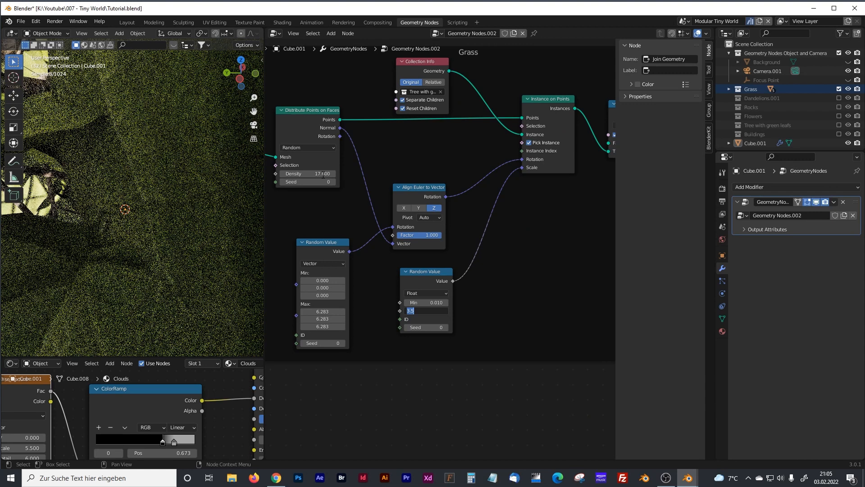
Set the Density of the tree Distribute Points on Faces node to 1.
left_click(323, 173)
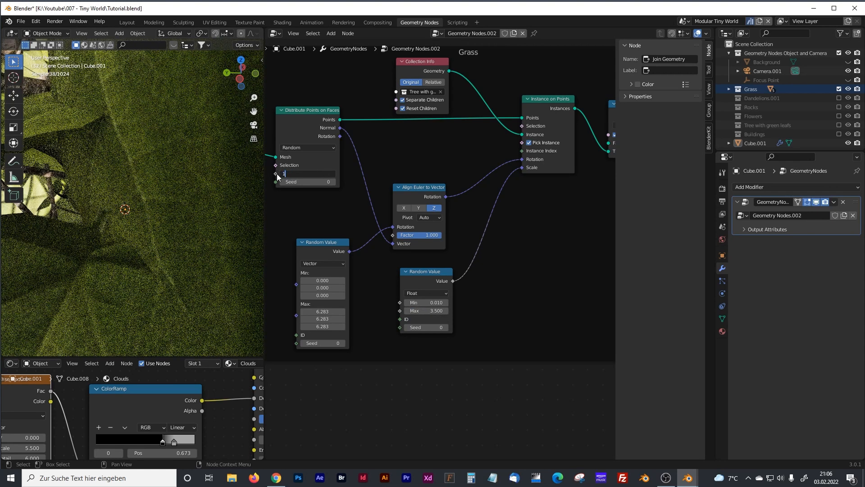
type("1")
key("Return")
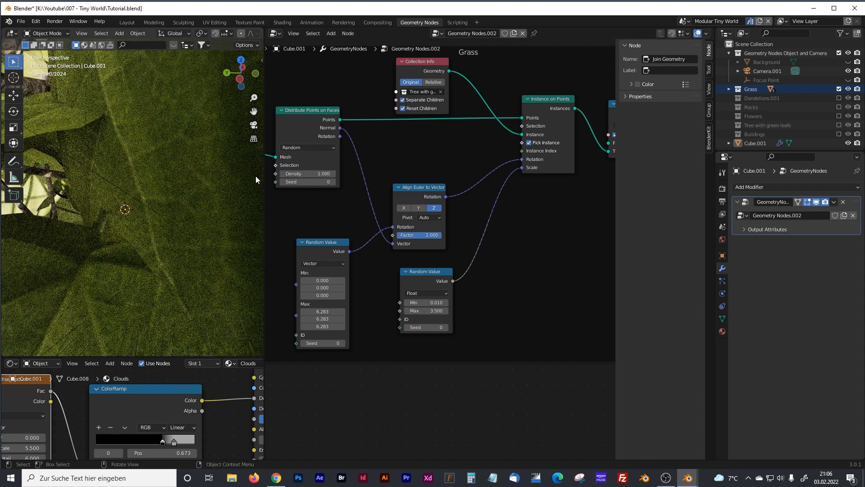
Set the Max of the tree scale Random Value node to 0.05.
left_click(428, 311)
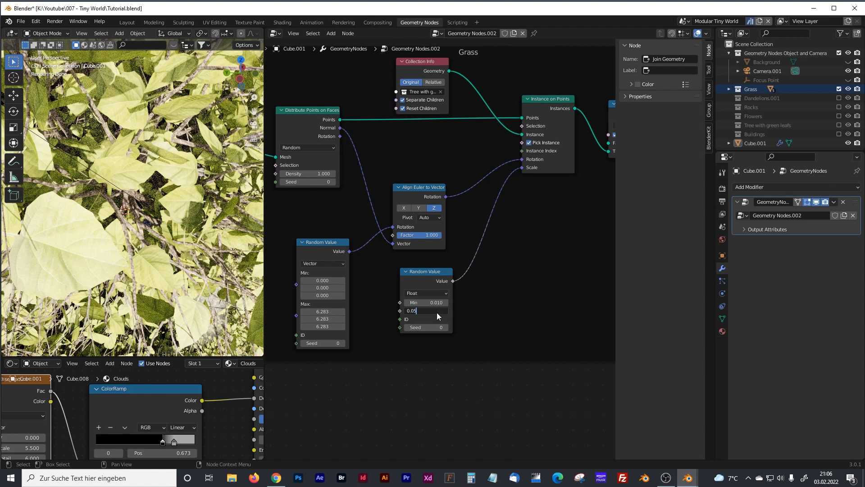
key("Return")
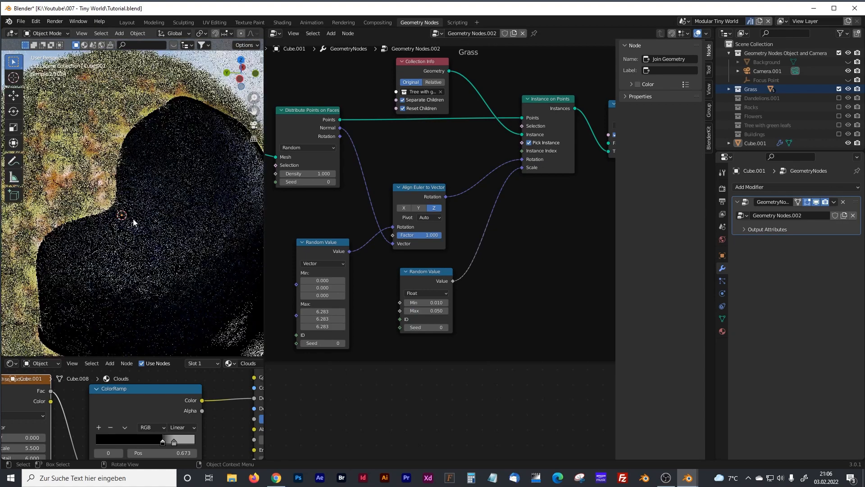
scroll(189, 253, "down", 4)
scroll(157, 196, "up", 2)
Widen the 3D viewport and set the Max of the tree scale Random Value node to 0.5.
left_click_drag(266, 203, 309, 203)
left_click(461, 310)
type("0.0")
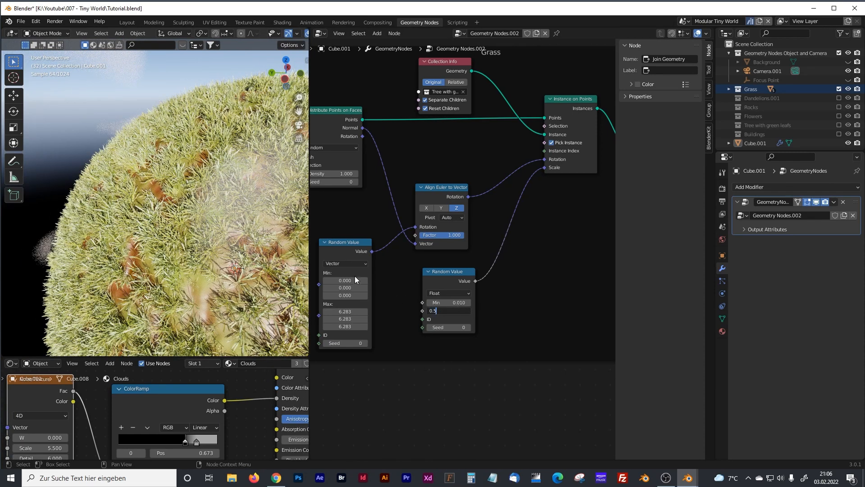
key("Return")
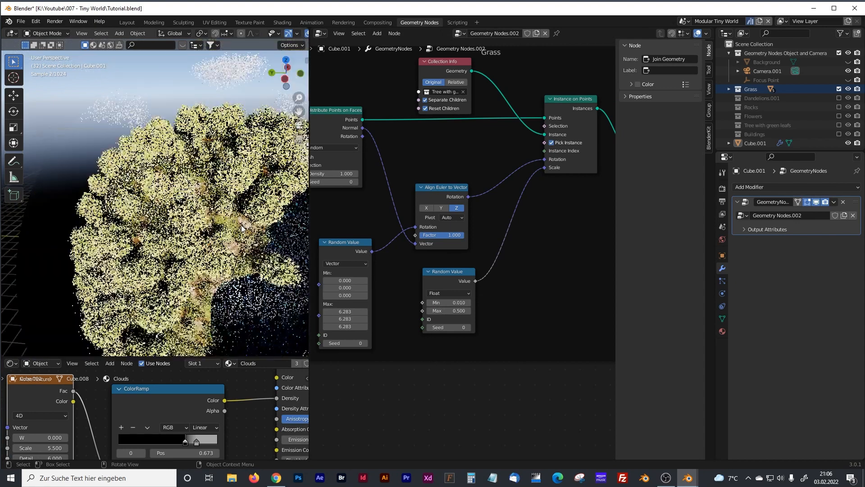
Align the tree scattering frame directly beneath the original Grass frame.
scroll(182, 197, "up", 5)
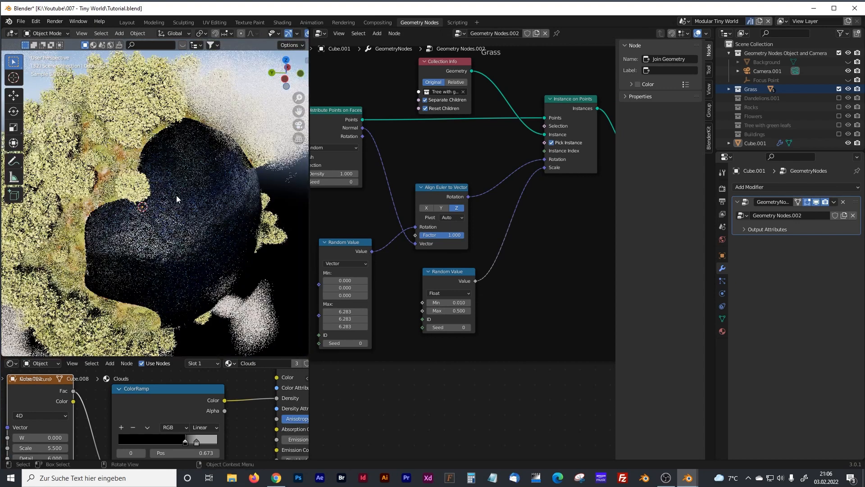
middle_click_drag(194, 208, 220, 220)
scroll(408, 208, "down", 4)
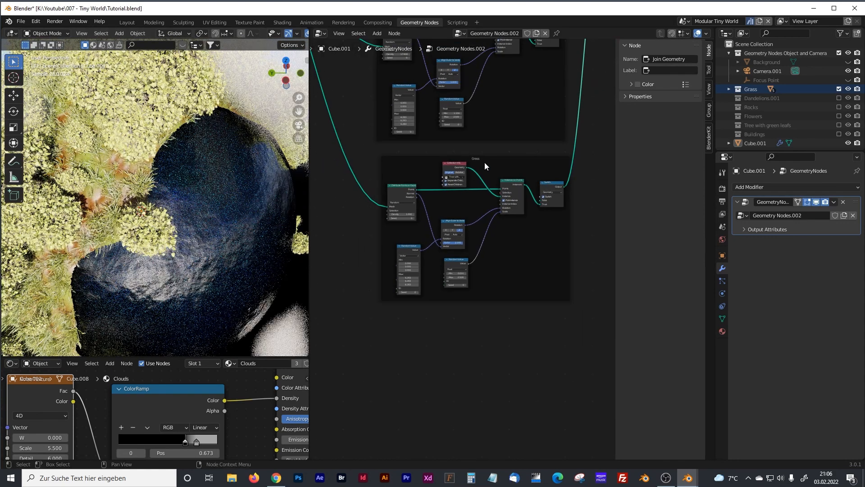
left_click_drag(485, 160, 478, 155)
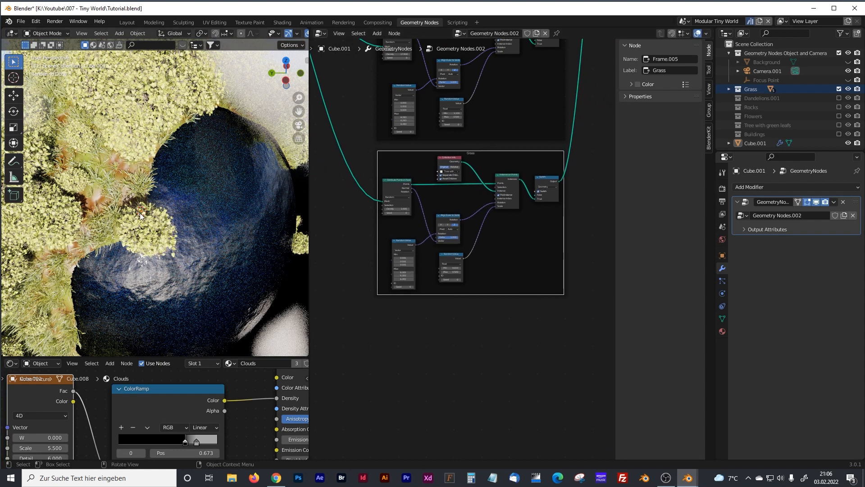
Examine the tree coverage around the planet and the terrain noise nodes in the Land frame.
scroll(139, 213, "down", 5)
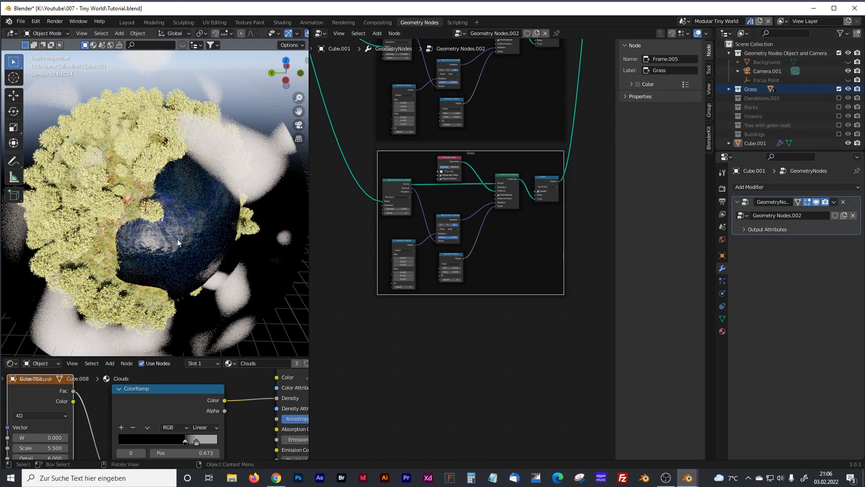
middle_click_drag(121, 222, 156, 210)
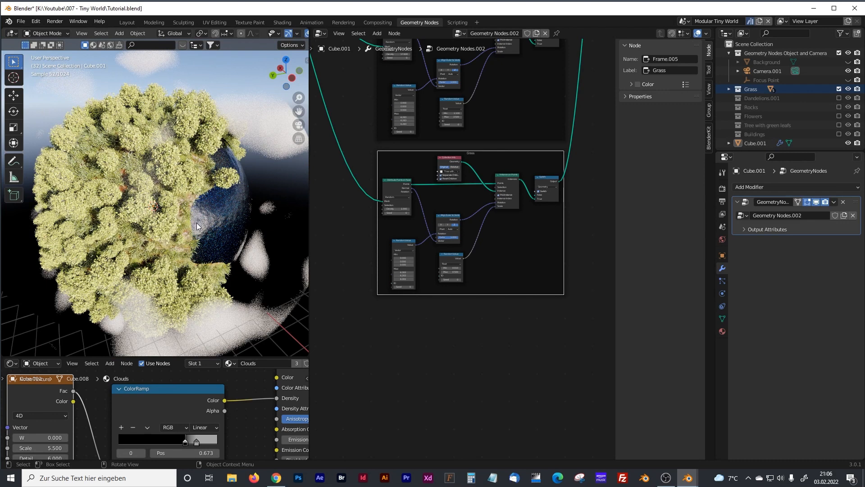
middle_click_drag(182, 223, 207, 202)
middle_click_drag(347, 165, 464, 320)
middle_click_drag(325, 210, 449, 309)
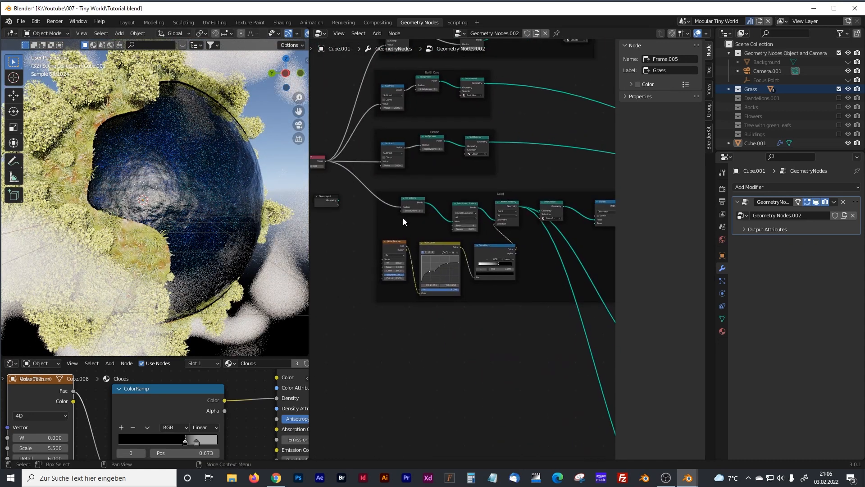
scroll(402, 220, "up", 3)
middle_click_drag(393, 189, 418, 207)
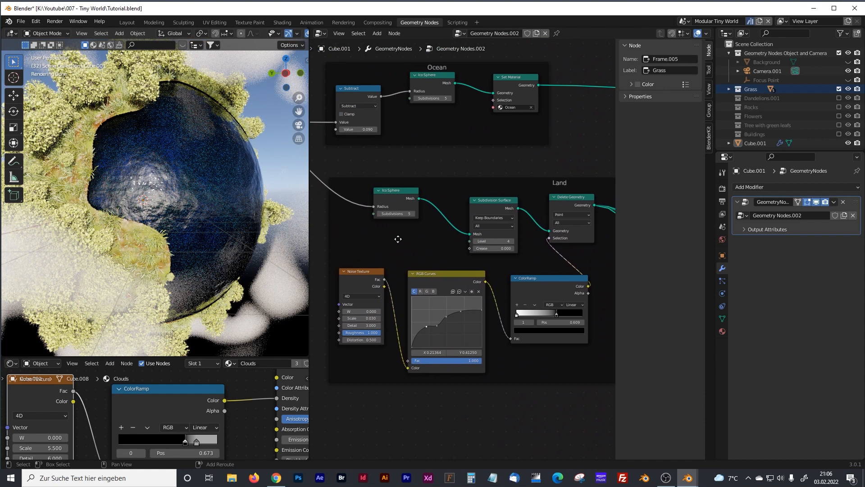
middle_click_drag(398, 240, 451, 193)
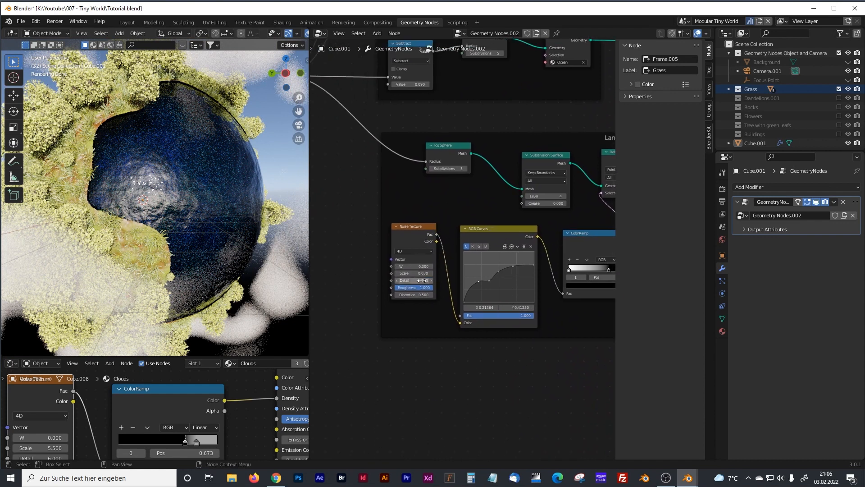
middle_click_drag(488, 364, 427, 356)
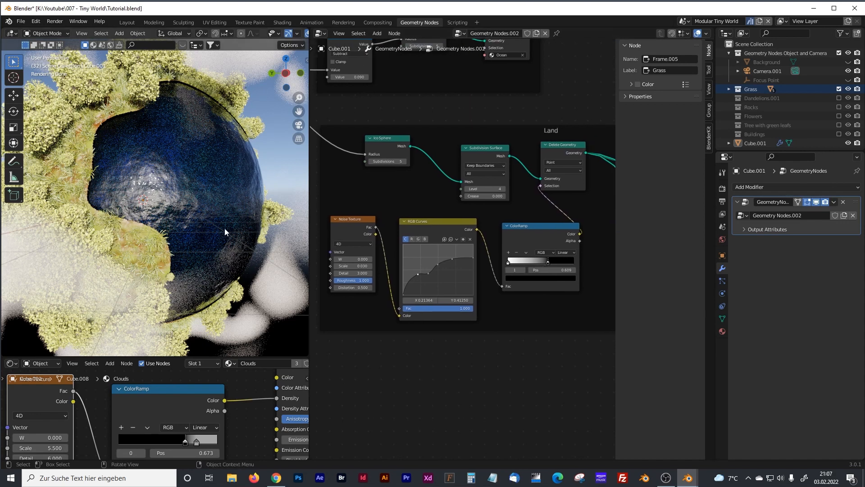
middle_click_drag(215, 229, 45, 293)
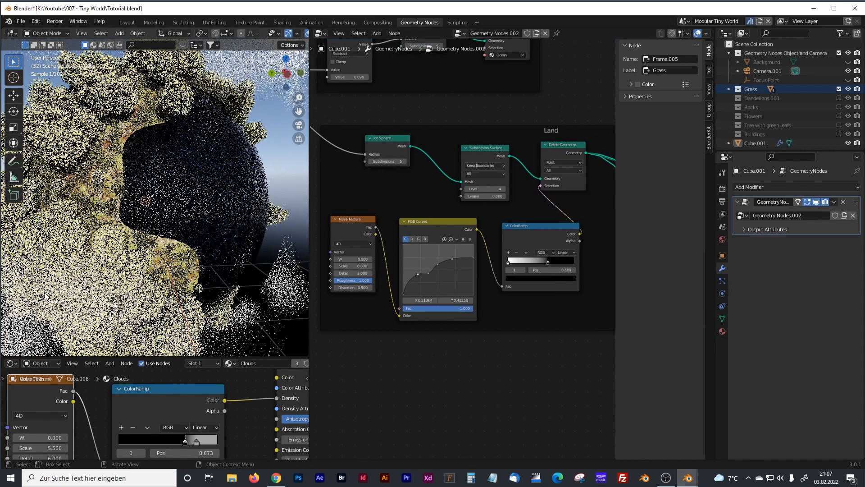
Try a Scale of 0.5 on the Noise Texture node in the Land frame.
left_click(353, 265)
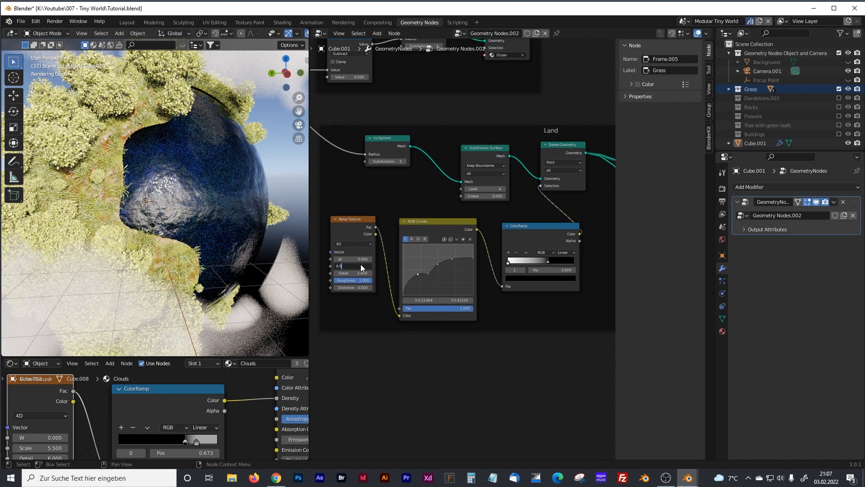
key("Return")
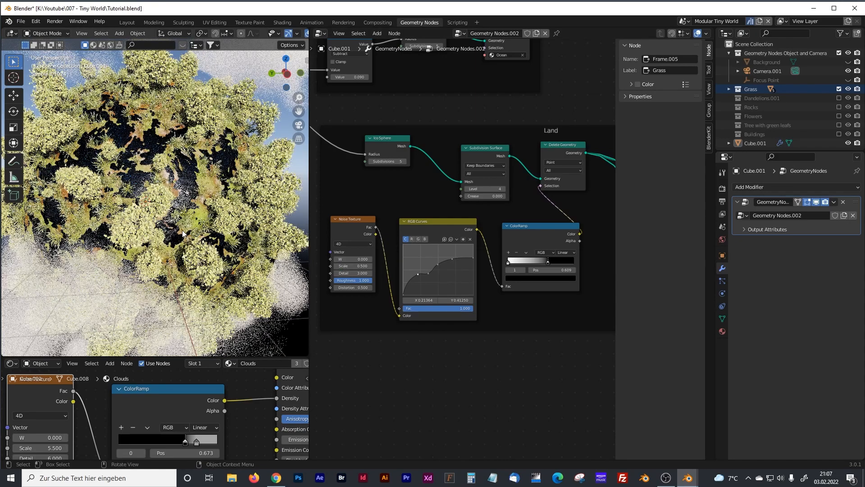
middle_click_drag(169, 223, 196, 216)
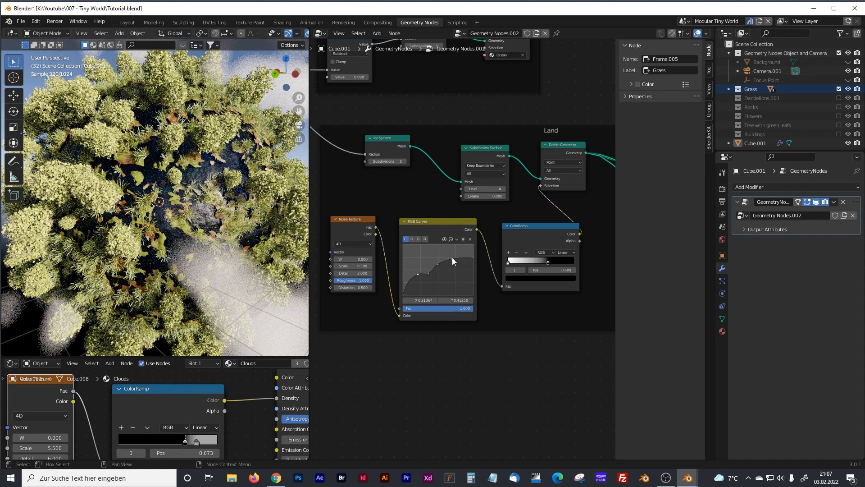
Set the Scale of the Land frame's Noise Texture node to 0.1.
left_click(365, 266)
type("0.1")
key("Return")
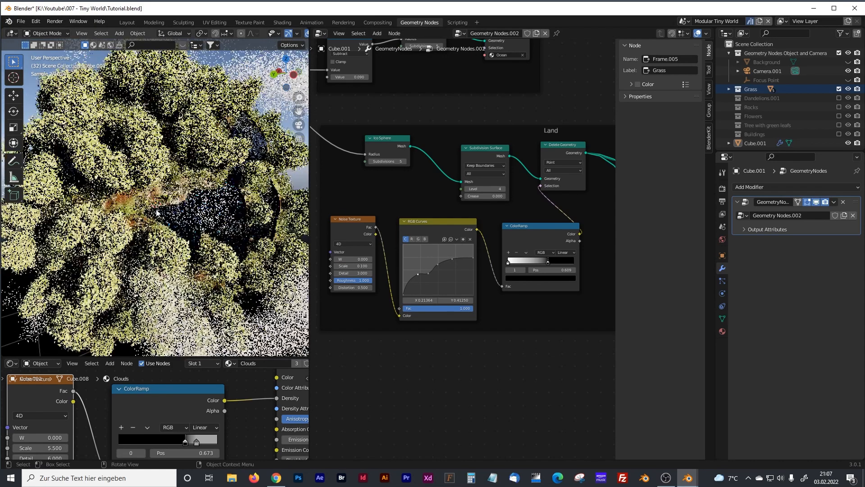
Set the Density of the Distribute Points on Faces node in the tree scattering frame to 0.3.
middle_click_drag(431, 198, 482, 331)
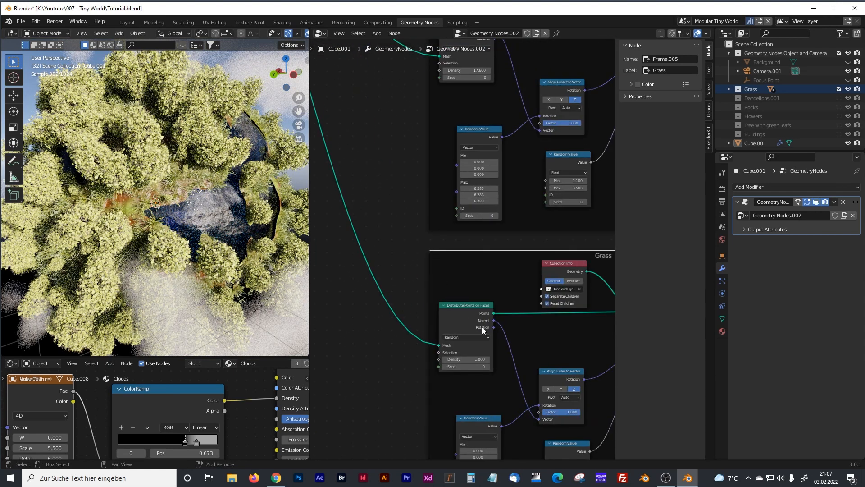
middle_click_drag(501, 296, 454, 224, "shift")
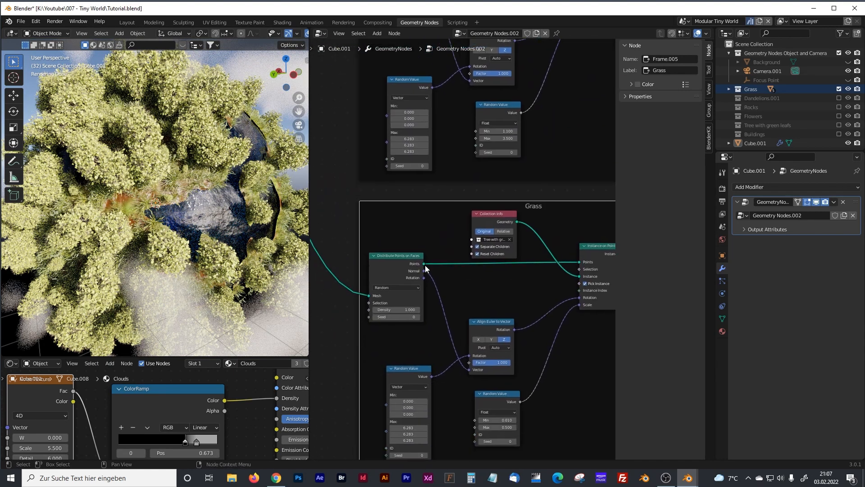
left_click(412, 310)
key("Return")
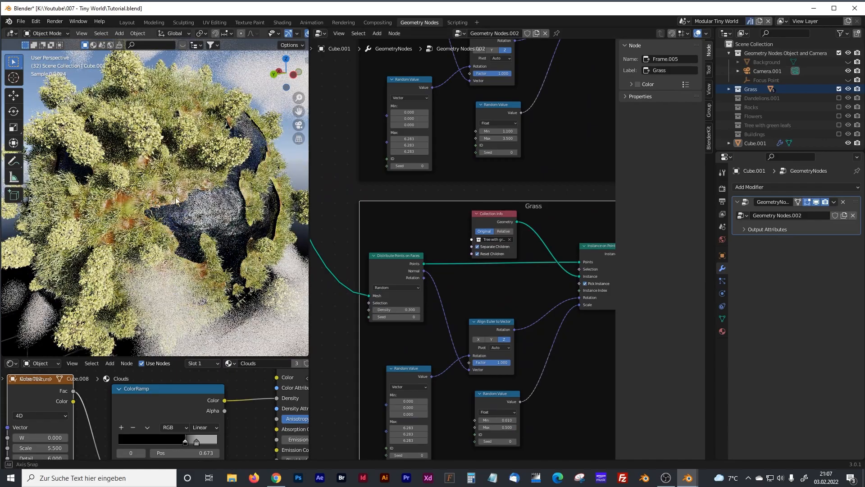
Widen the 3D viewport and bring the whole planet into view.
middle_click_drag(164, 211, 137, 211)
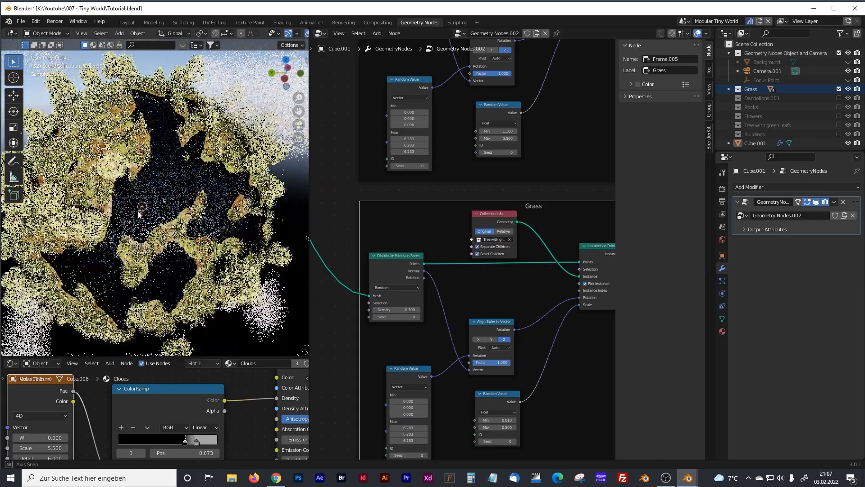
left_click_drag(309, 176, 350, 176)
scroll(208, 198, "down", 2)
mouse_move(208, 198)
middle_mouse_down("shift")
mouse_move(240, 203)
mouse_move(221, 203)
middle_mouse_up("shift")
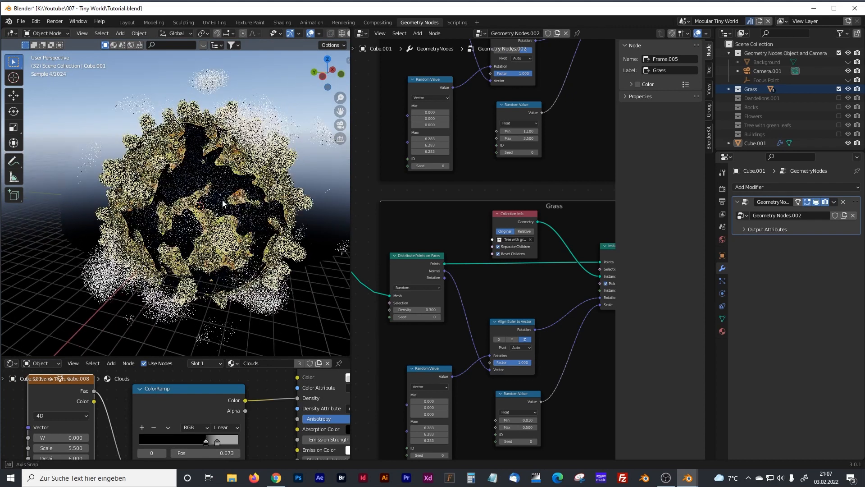